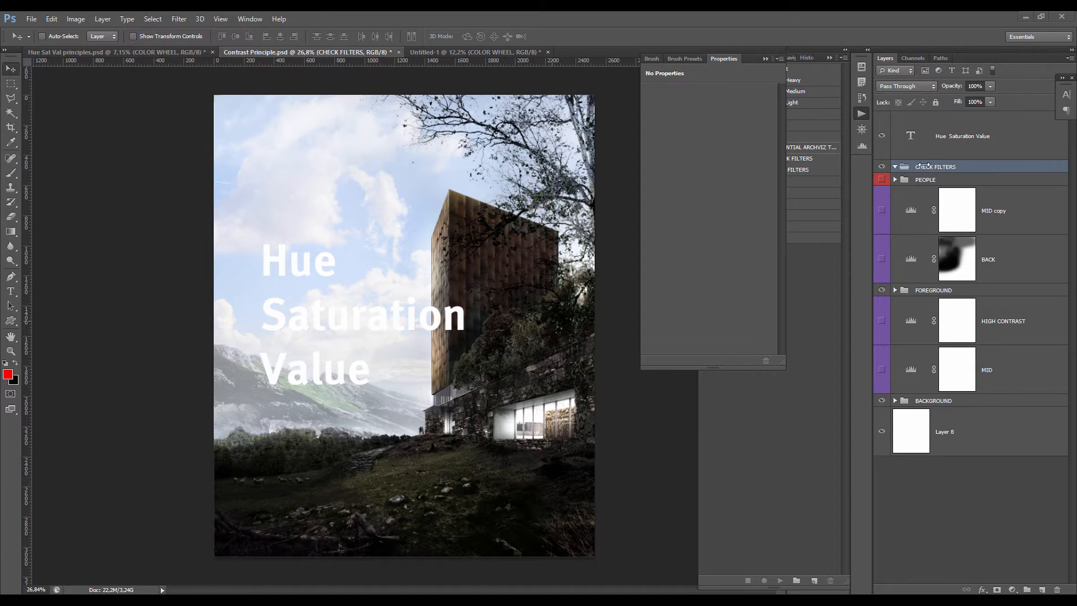
# - Add a Channel Mixer adjustment layer in the CHECK FILTERS group and turn on Monochrome
pyautogui.click(1012, 590)
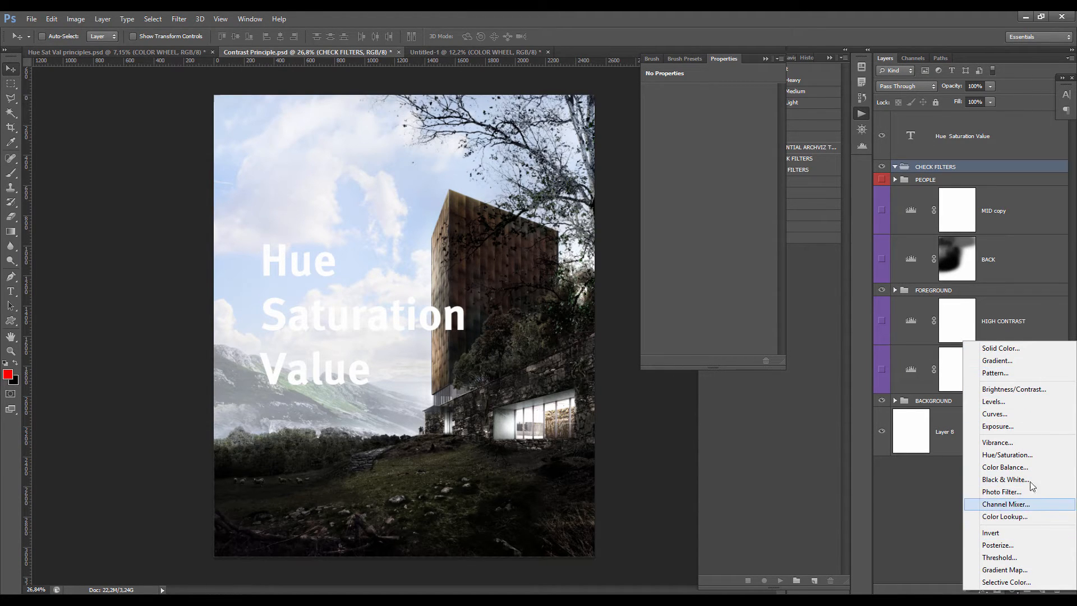
pyautogui.click(1010, 504)
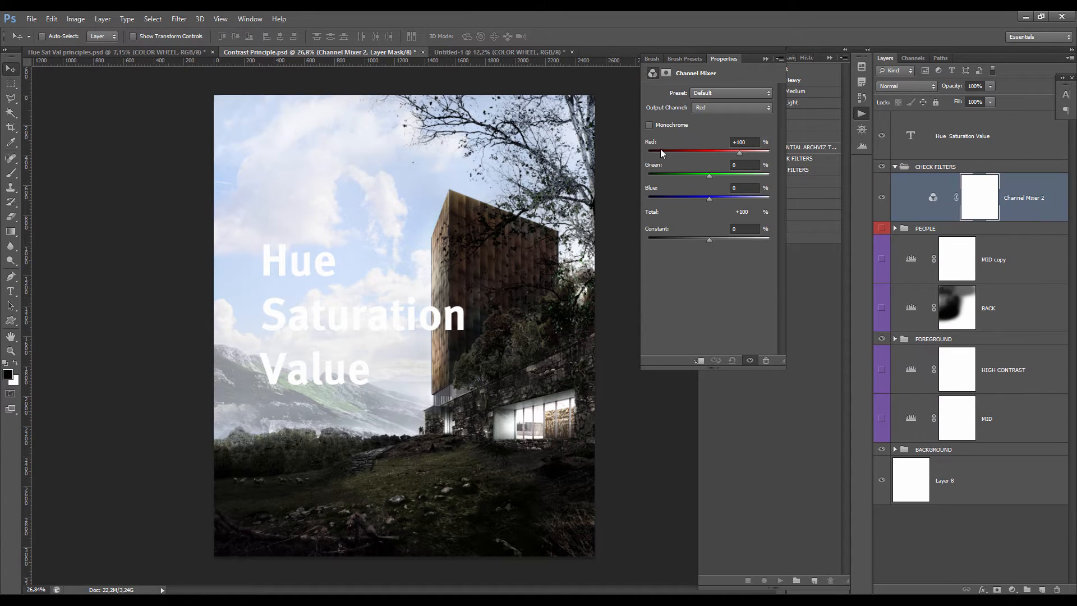
pyautogui.click(650, 125)
# - Compare the image with and without the monochrome Channel Mixer layer, leaving that layer hidden
pyautogui.click(881, 196)
pyautogui.click(881, 198)
pyautogui.click(881, 198)
pyautogui.click(881, 198)
pyautogui.click(881, 198)
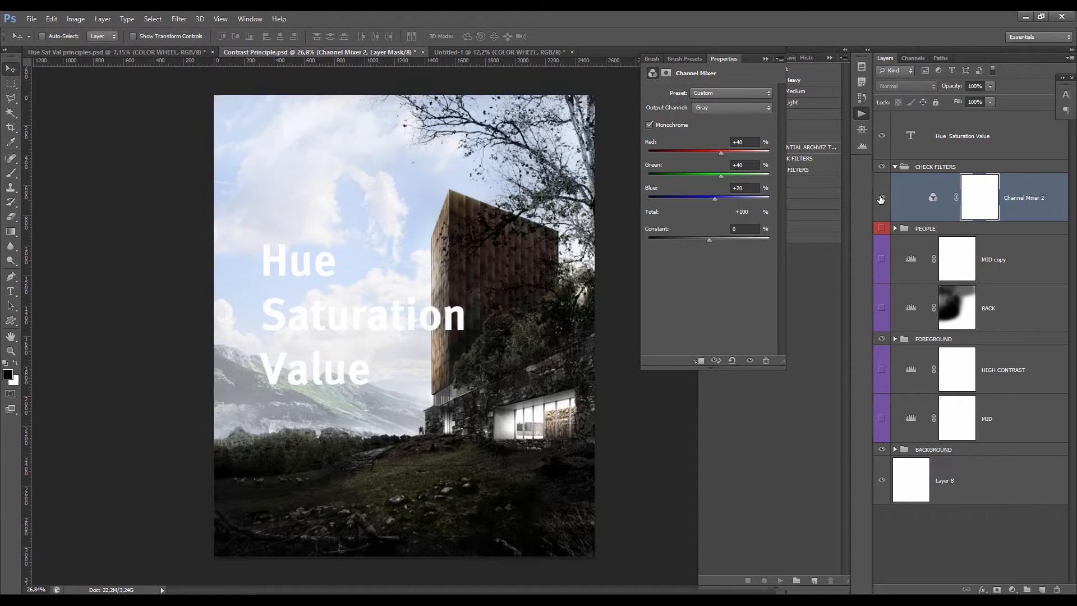
pyautogui.click(881, 198)
pyautogui.click(881, 198)
pyautogui.click(882, 198)
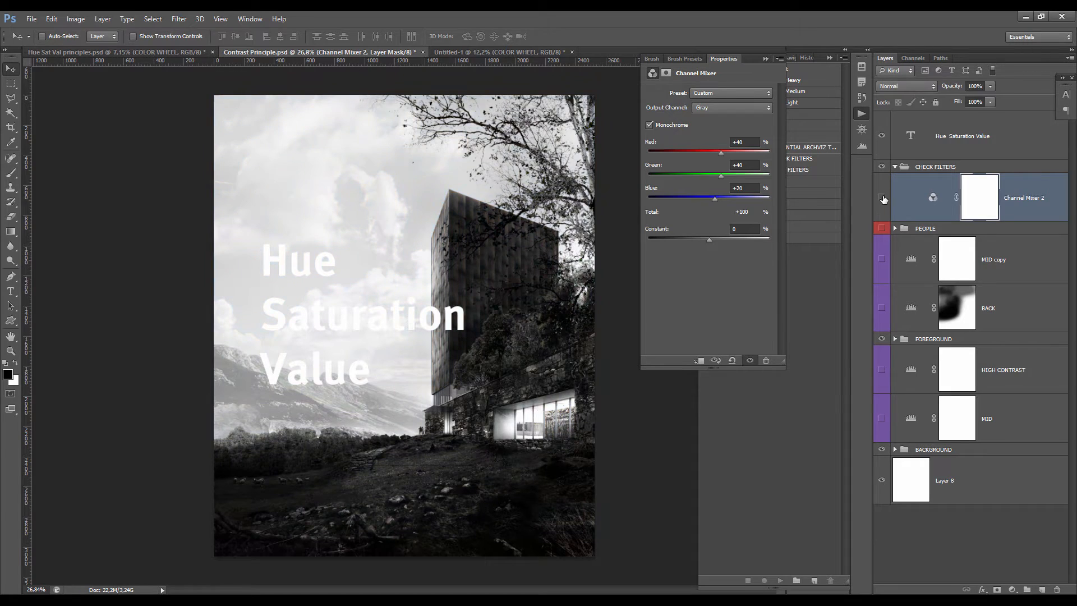
pyautogui.click(881, 198)
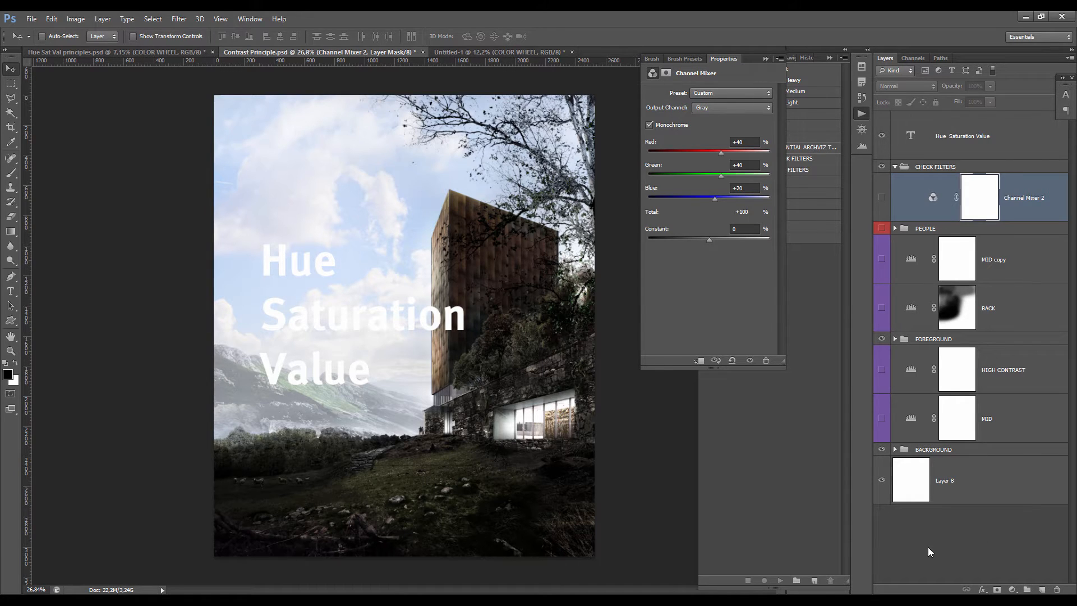
# - Create a new layer above the Channel Mixer layer and fill the whole canvas with pure red (ff0000)
pyautogui.hotkey('ctrl', 'shift', 'alt', 'n')
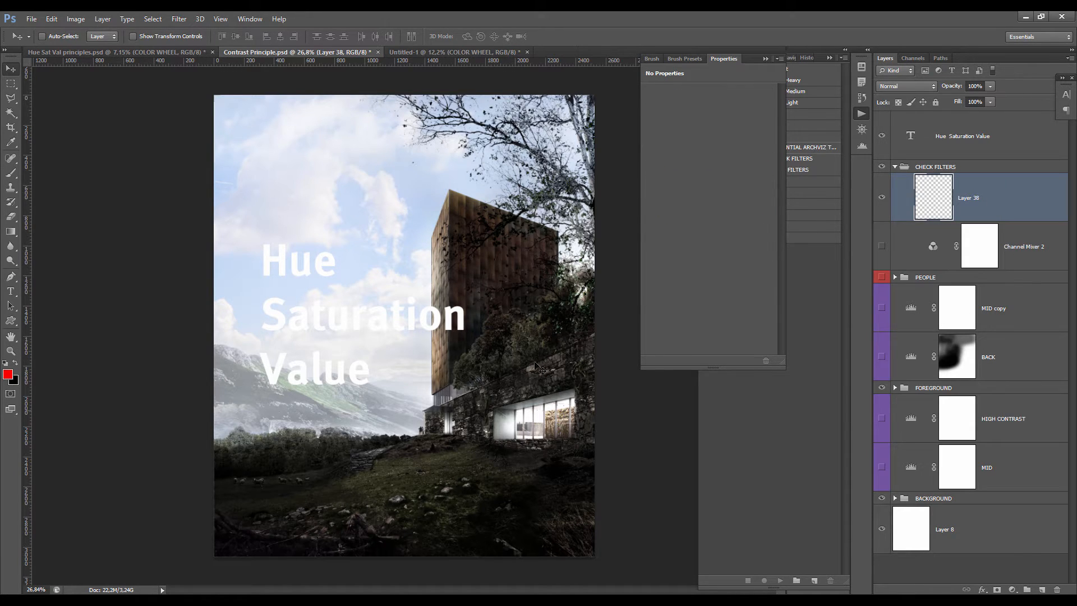
pyautogui.hotkey('ctrl', 'a')
pyautogui.click(8, 374)
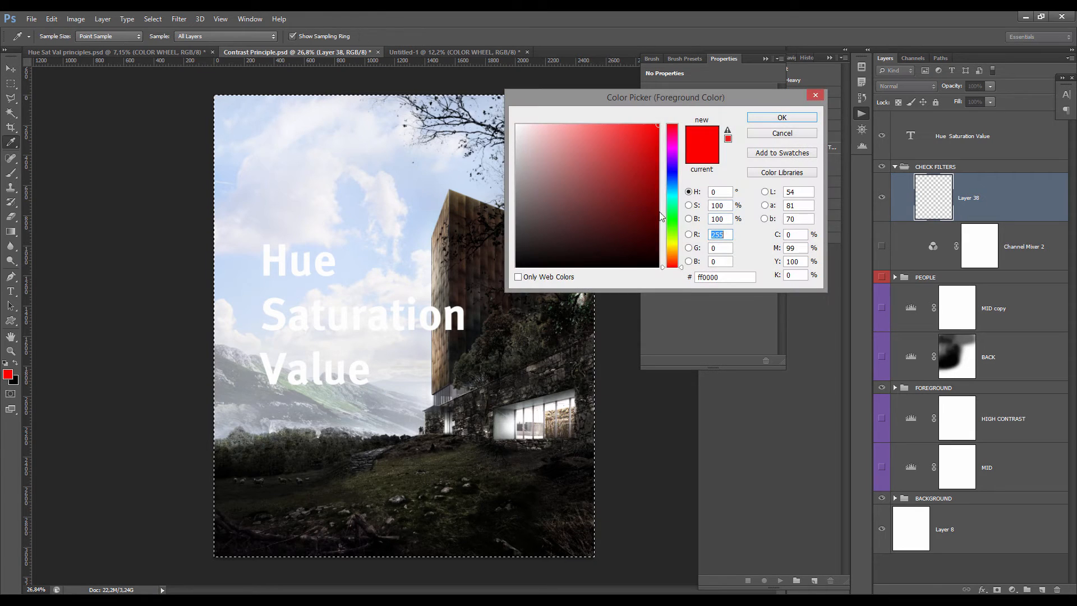
pyautogui.moveTo(631, 169); pyautogui.dragTo(670, 103)
pyautogui.click(782, 117)
pyautogui.press('v')
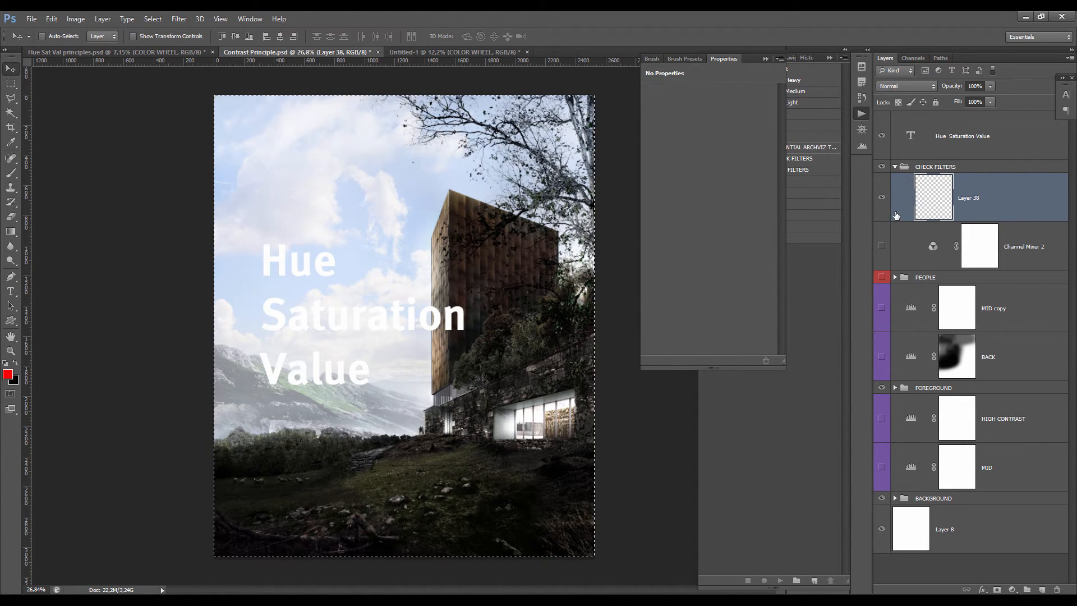
pyautogui.hotkey('alt', 'BackSpace')
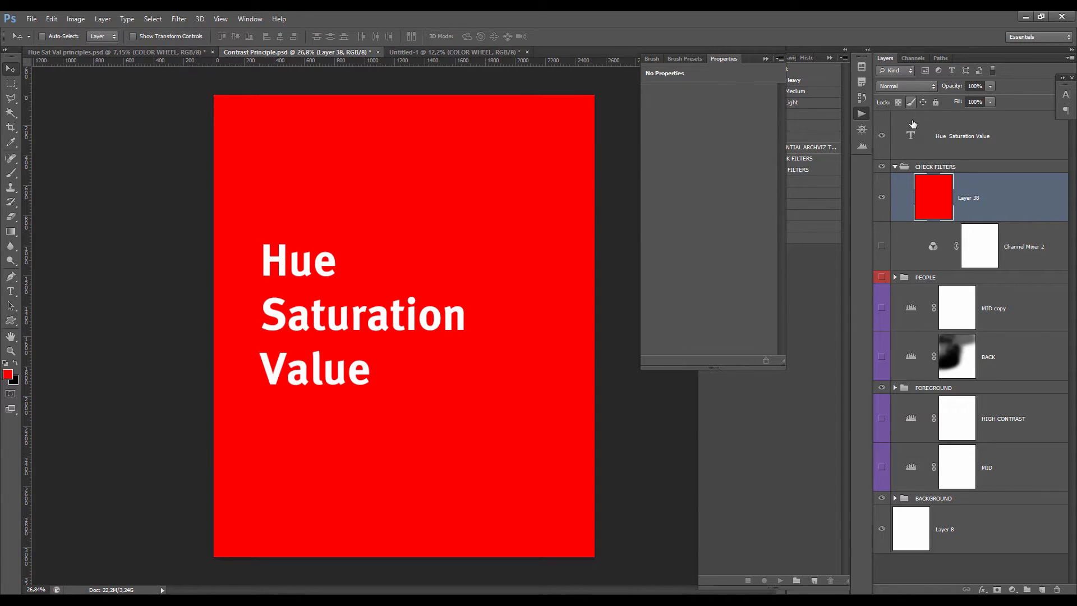
# - Set the red layer's blend mode to Luminosity and compare the image with and without it, leaving it shown
pyautogui.click(930, 87)
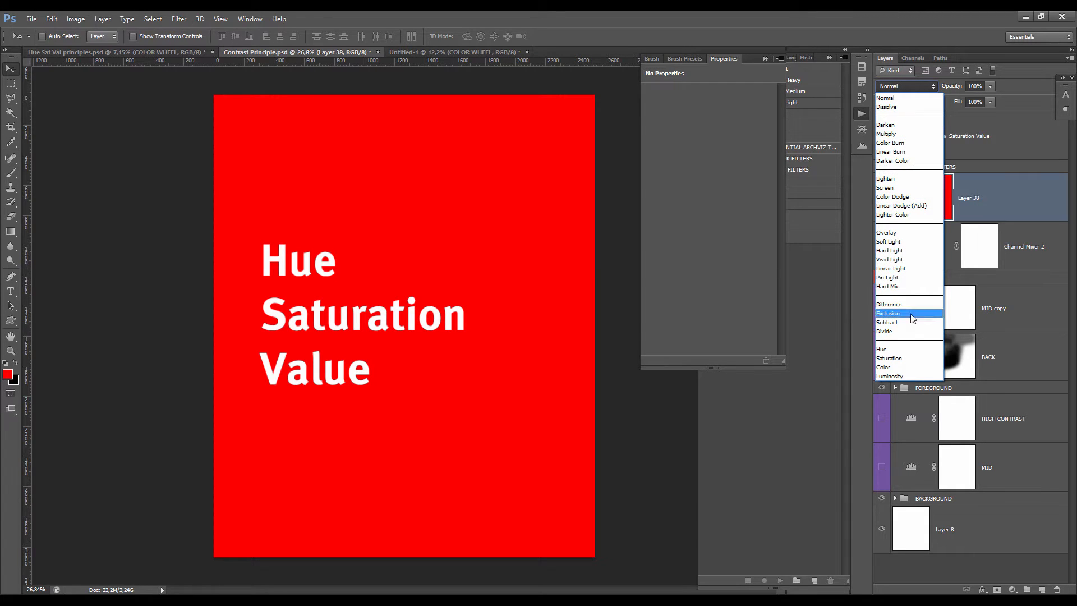
pyautogui.click(903, 376)
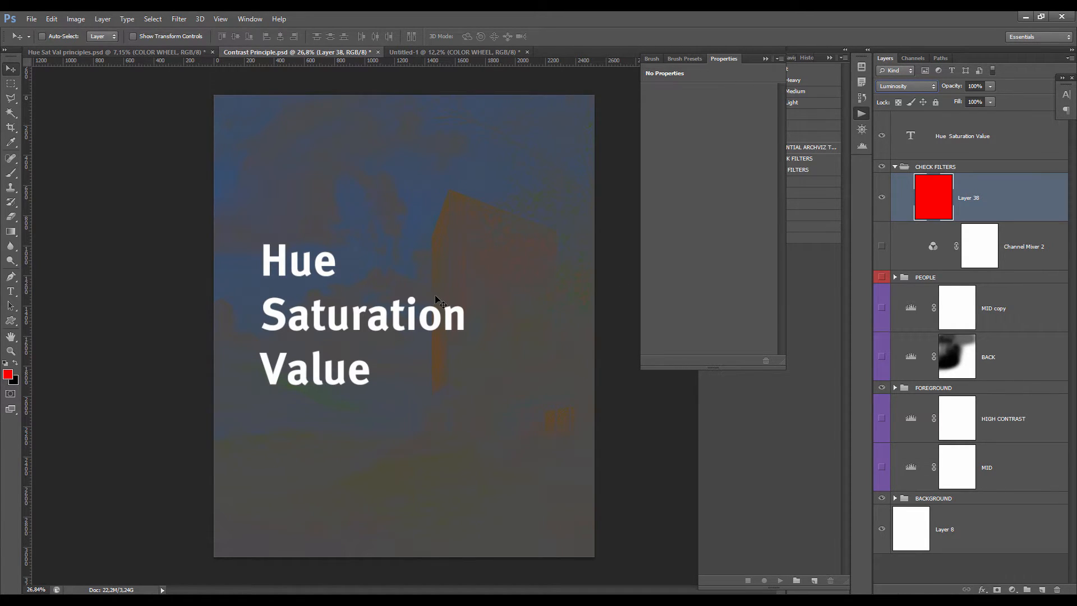
pyautogui.click(881, 197)
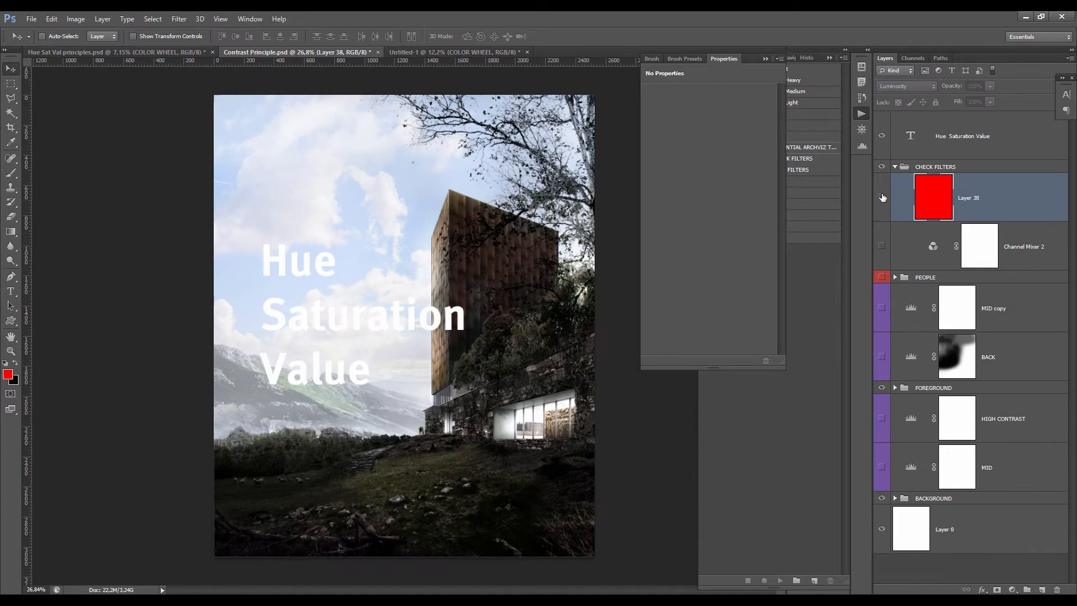
pyautogui.click(881, 197)
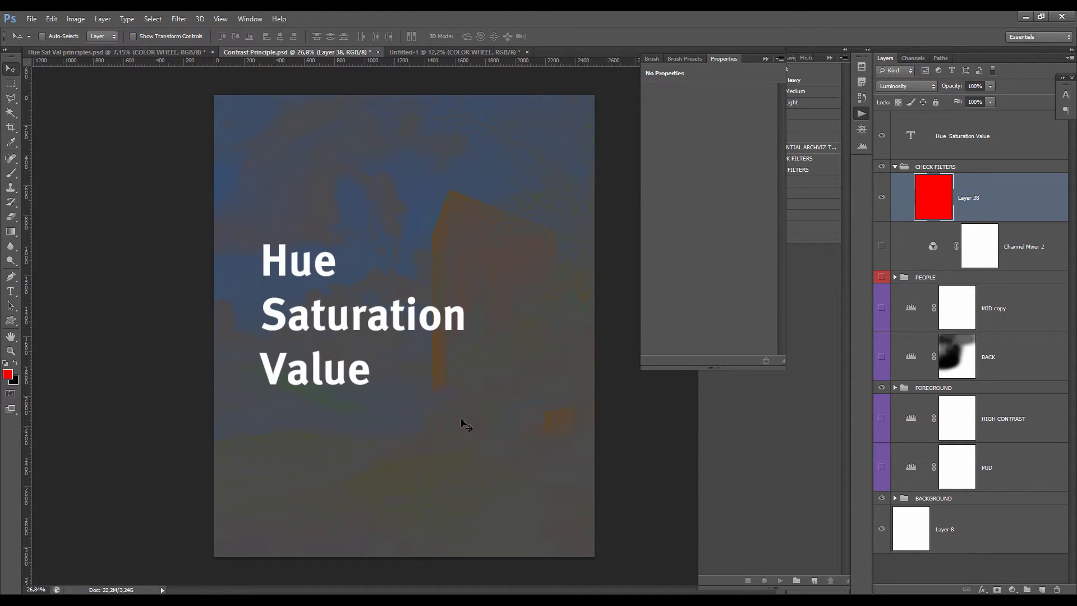
pyautogui.click(881, 197)
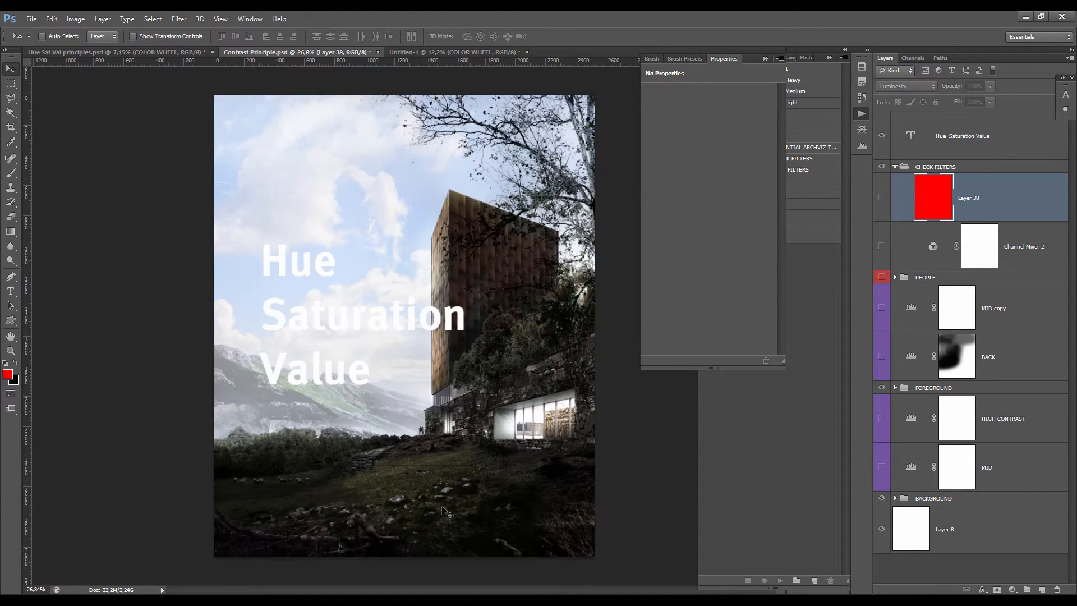
pyautogui.click(883, 201)
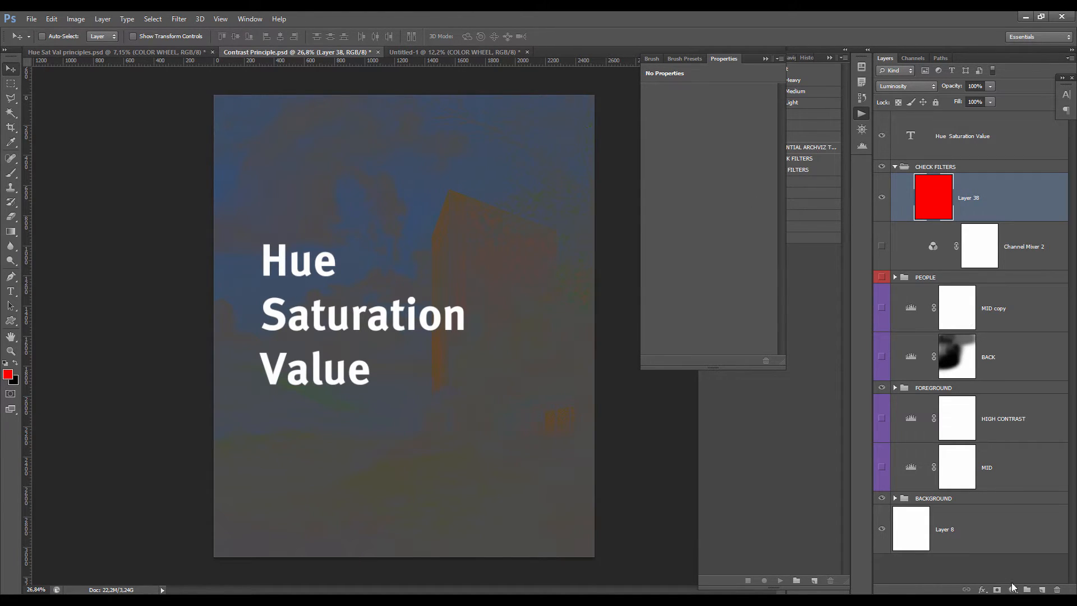
# - Try the Saturation blend mode on a duplicate of the red layer and delete the duplicate
pyautogui.click(1013, 589)
pyautogui.click(940, 200)
pyautogui.moveTo(940, 211); pyautogui.dragTo(934, 191)
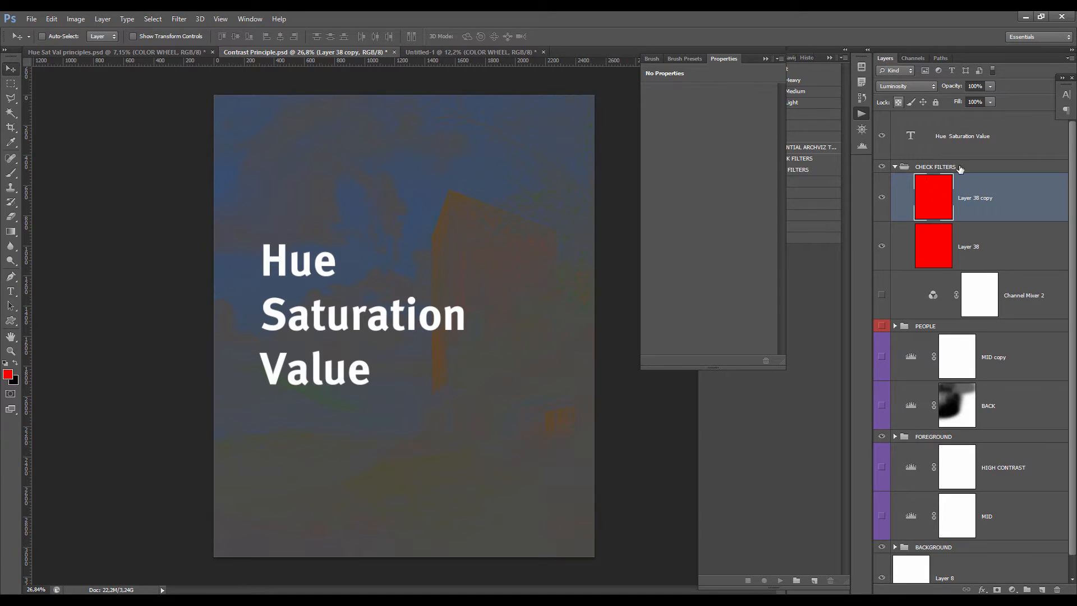
pyautogui.click(924, 86)
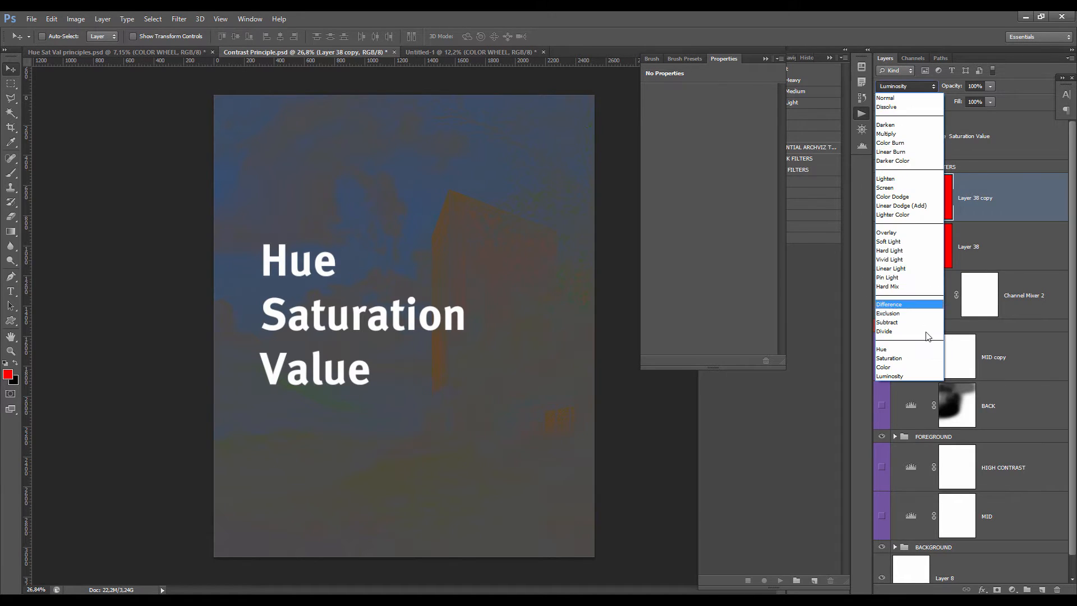
pyautogui.click(897, 354)
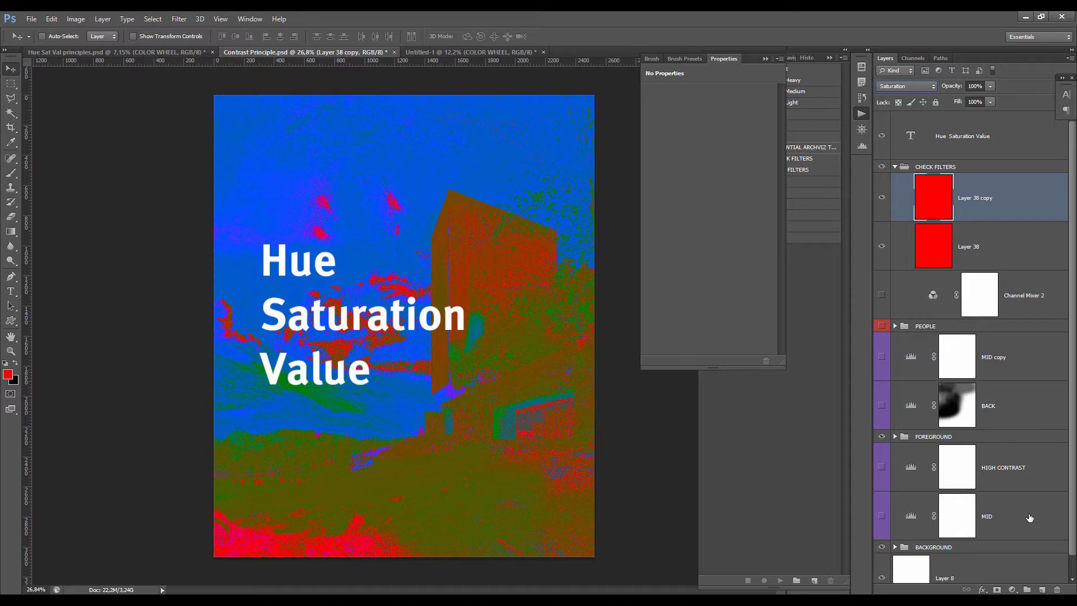
pyautogui.click(1057, 589)
pyautogui.press('Return')
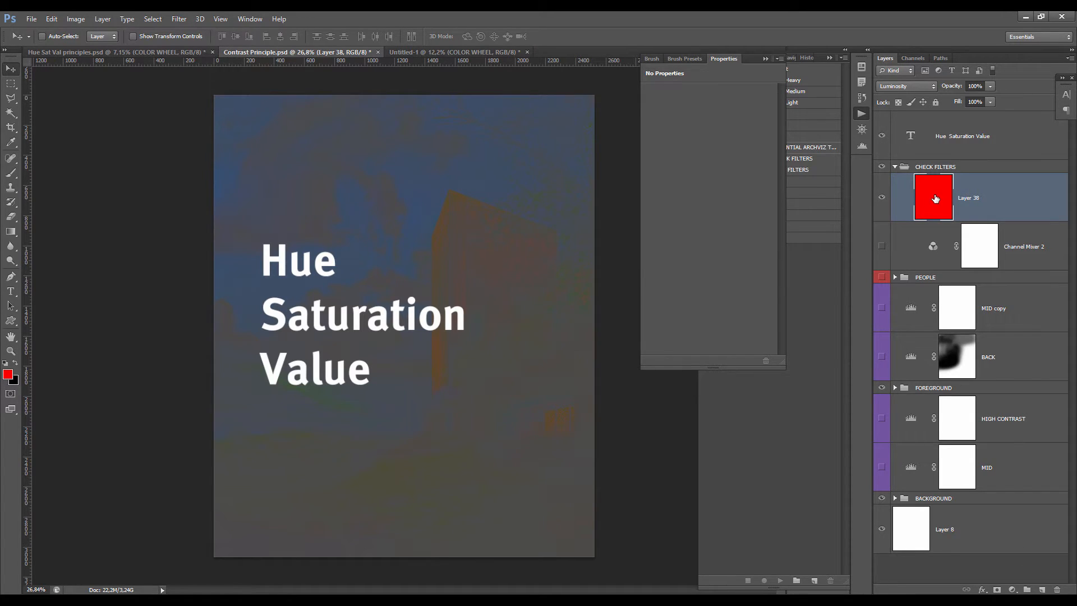
# - Duplicate the red Luminosity layer and set the copy's blend mode to Hue
pyautogui.hotkey('ctrl', 'j')
pyautogui.click(922, 88)
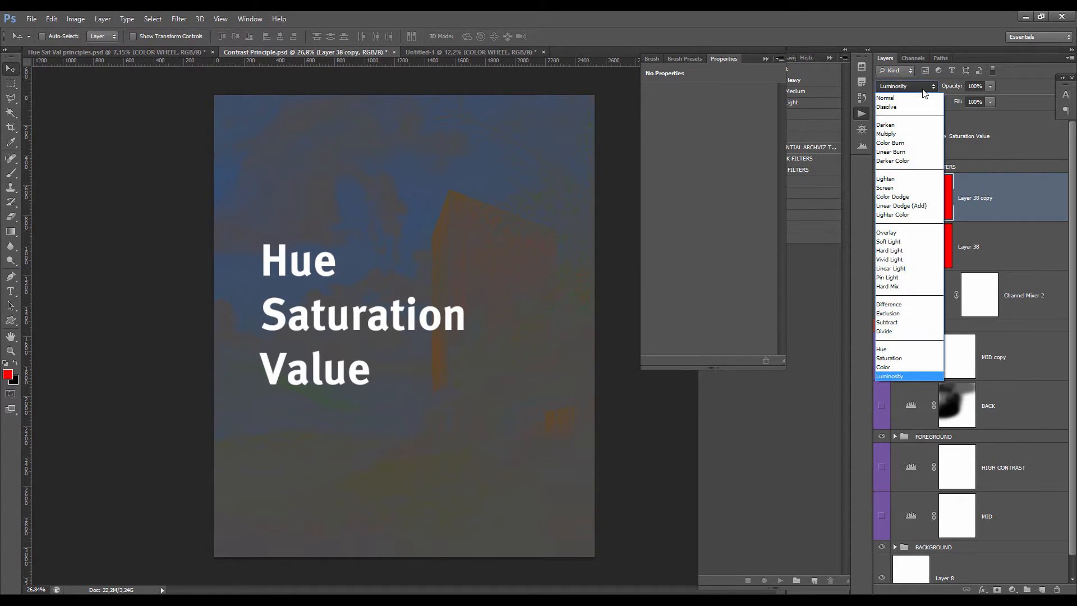
pyautogui.click(887, 349)
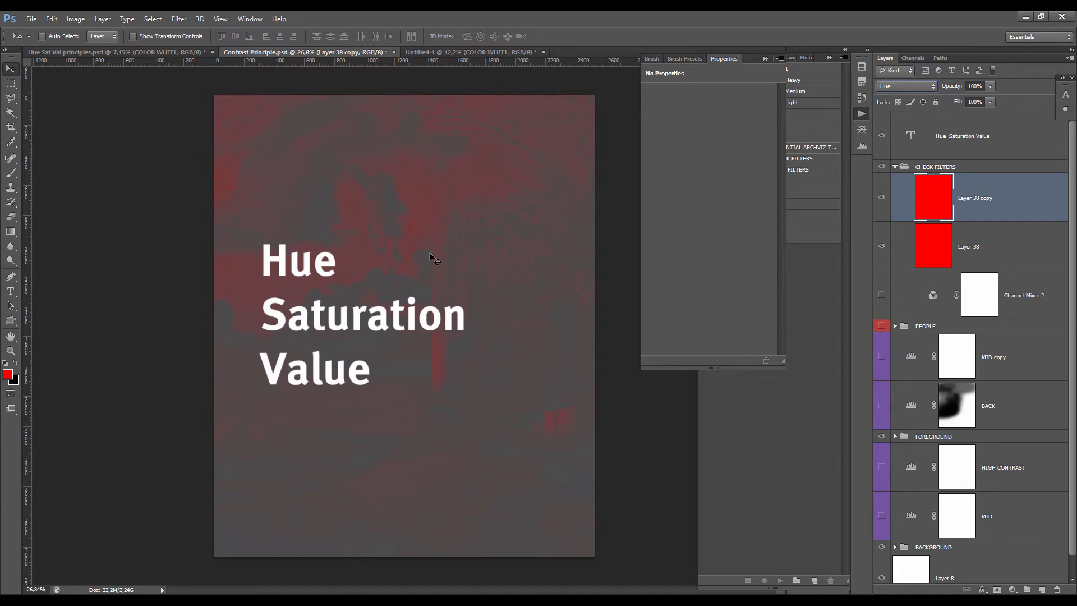
# - Hide the Hue Saturation Value text layer and restore the Hue blend mode on the upper red layer
pyautogui.click(881, 136)
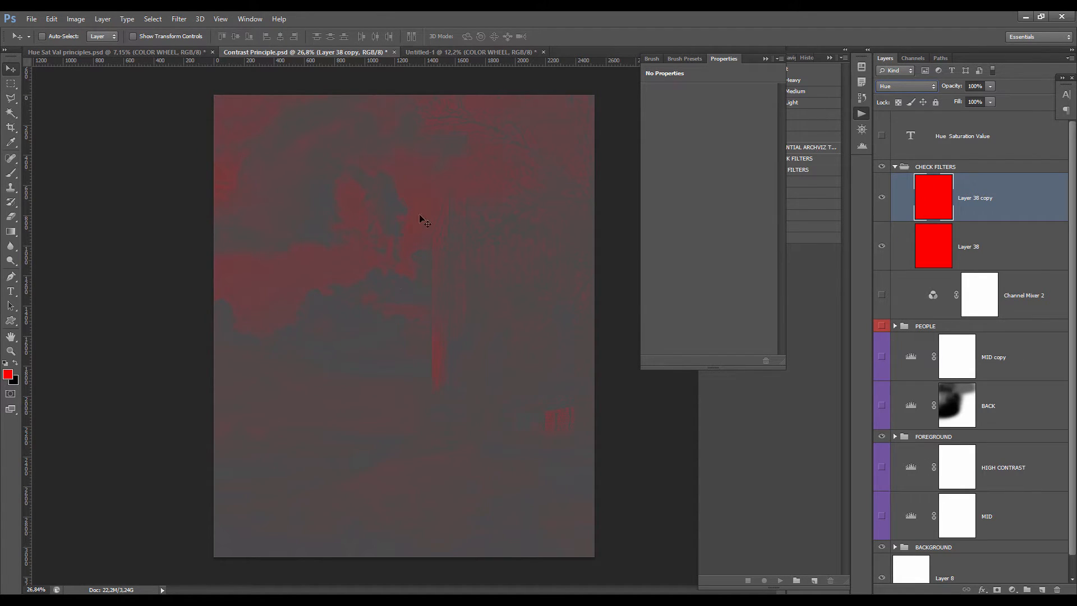
pyautogui.scroll(3, 384, 295)
pyautogui.scroll(-2, 357, 293)
pyautogui.scroll(2, 353, 293)
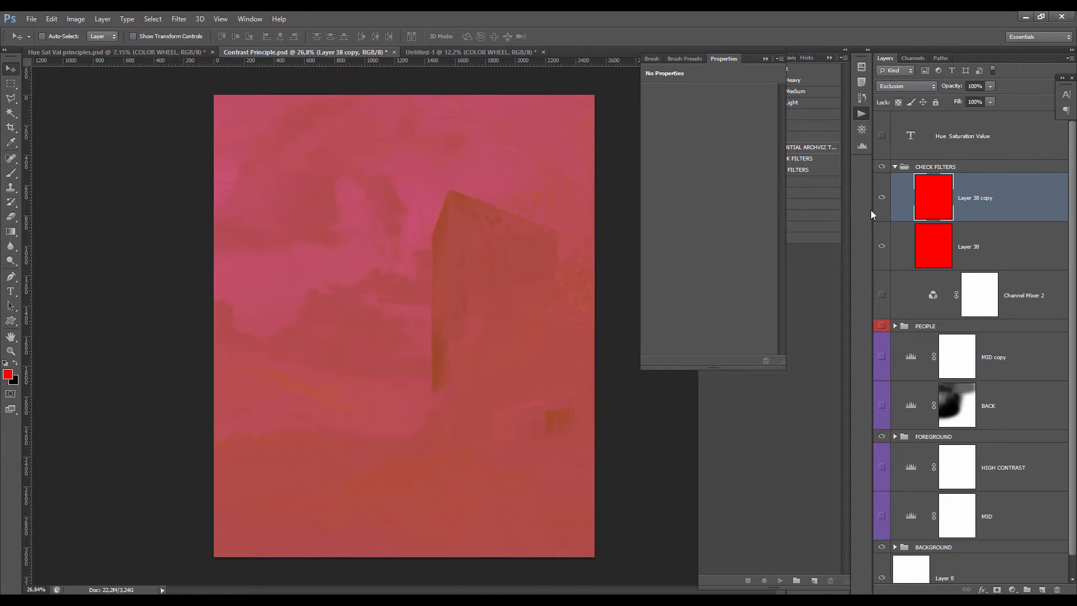
pyautogui.click(924, 86)
pyautogui.click(909, 354)
pyautogui.click(948, 238)
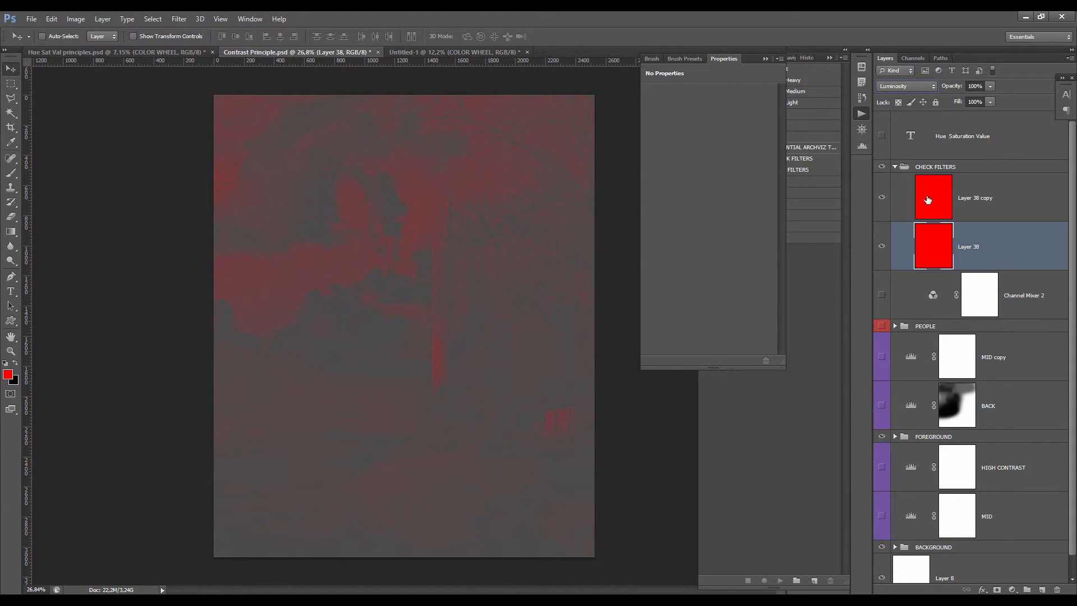
pyautogui.click(819, 290)
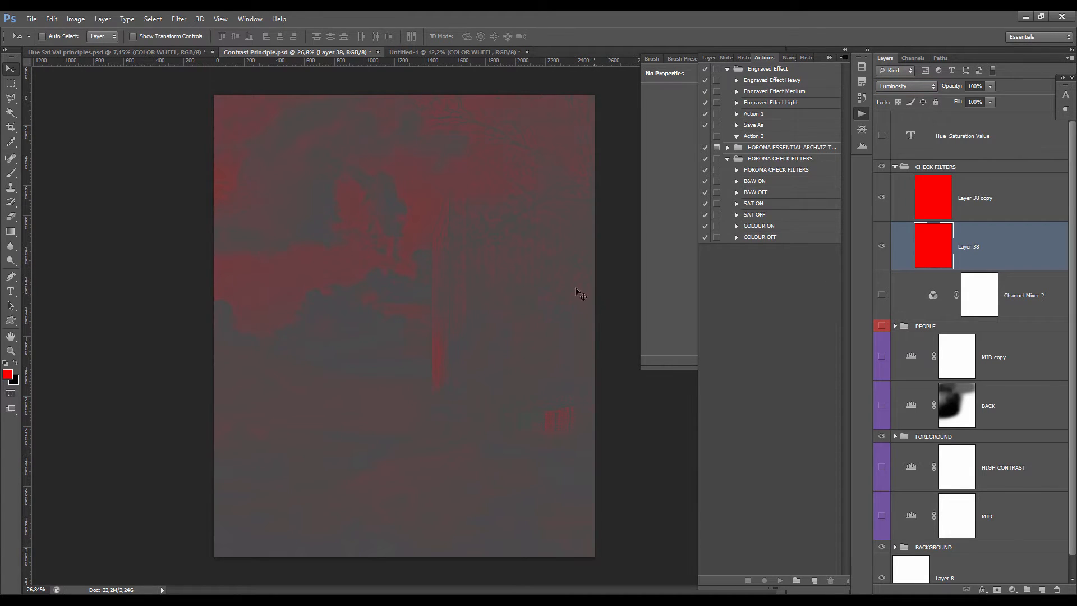
pyautogui.scroll(1, 319, 272)
pyautogui.scroll(1, 359, 280)
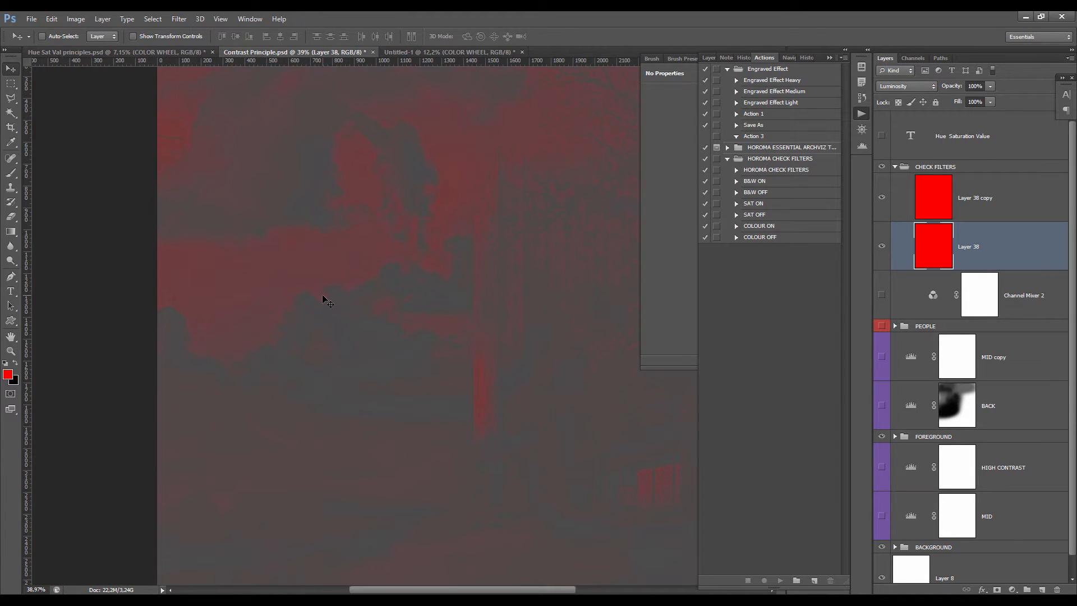
pyautogui.scroll(-2, 325, 298)
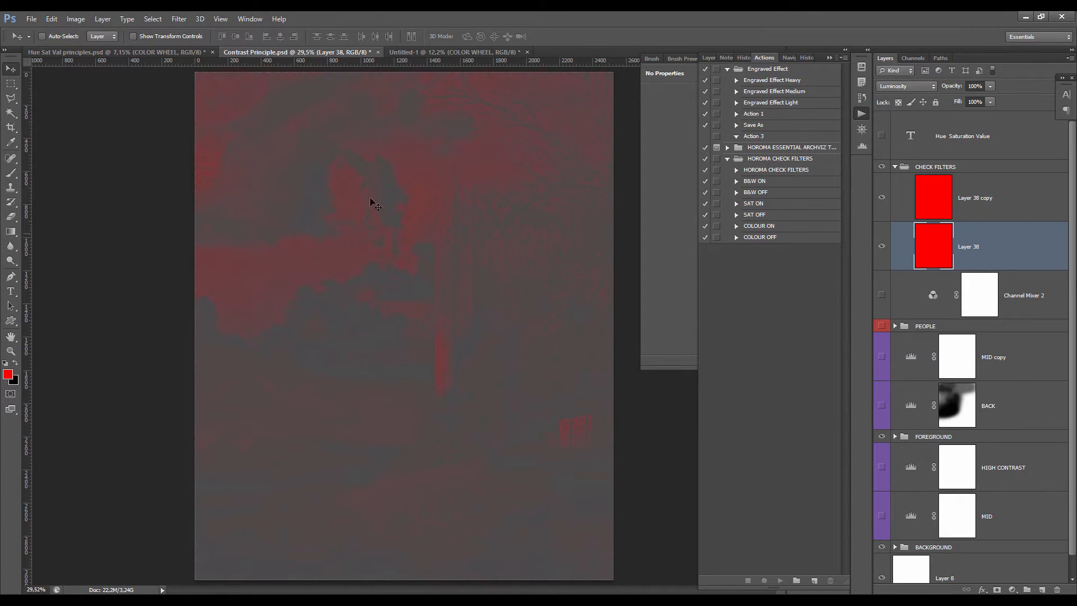
pyautogui.scroll(-1, 422, 224)
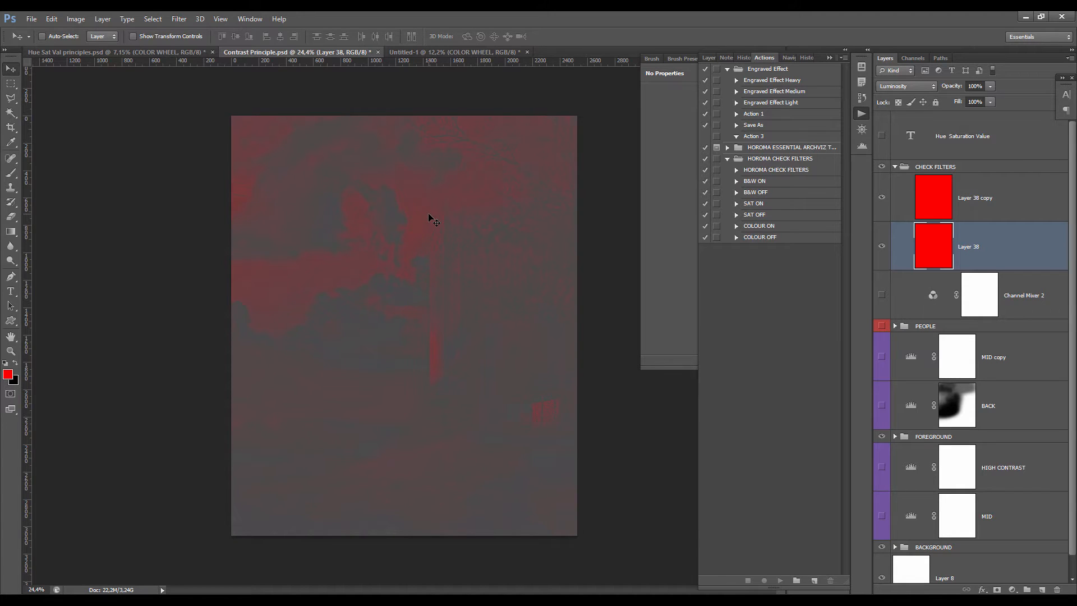
# - Add a Hue/Saturation adjustment layer above the upper red layer and set its Saturation to +44
pyautogui.hotkey('alt', ']')
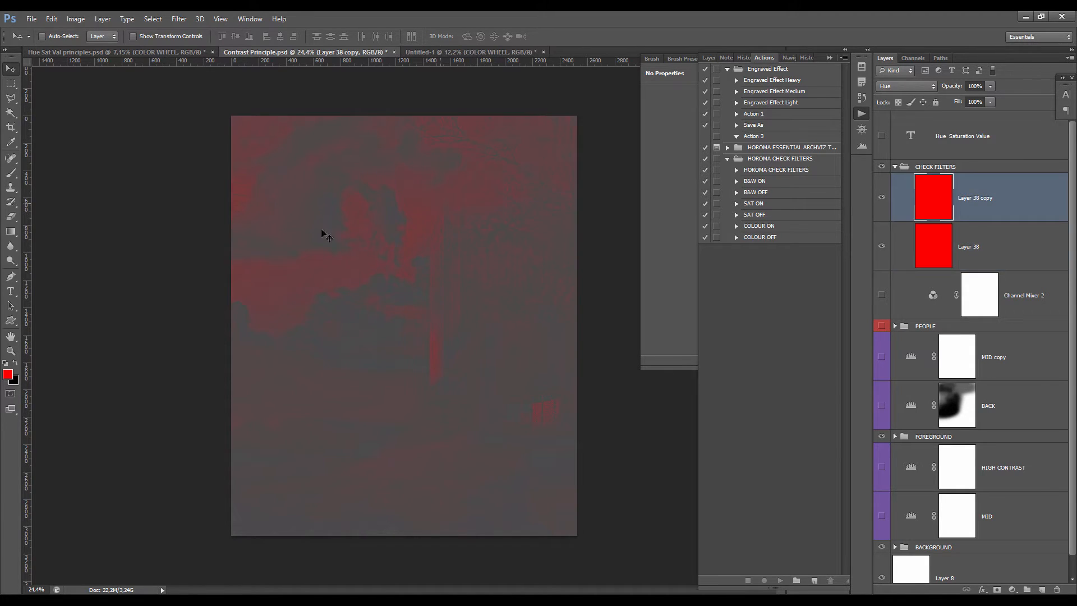
pyautogui.click(1013, 590)
pyautogui.click(1025, 451)
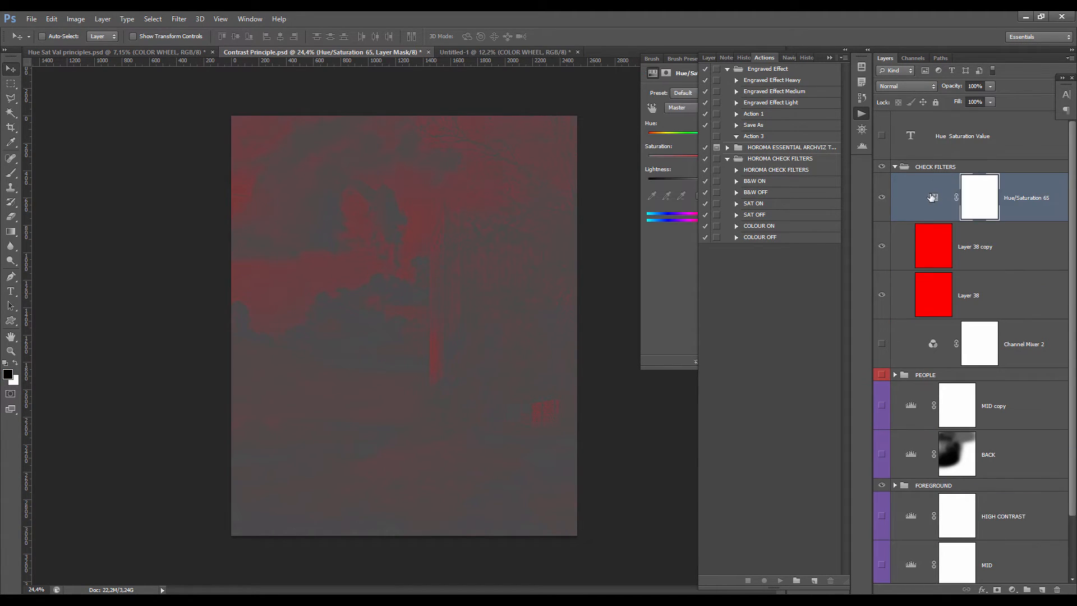
pyautogui.click(933, 198)
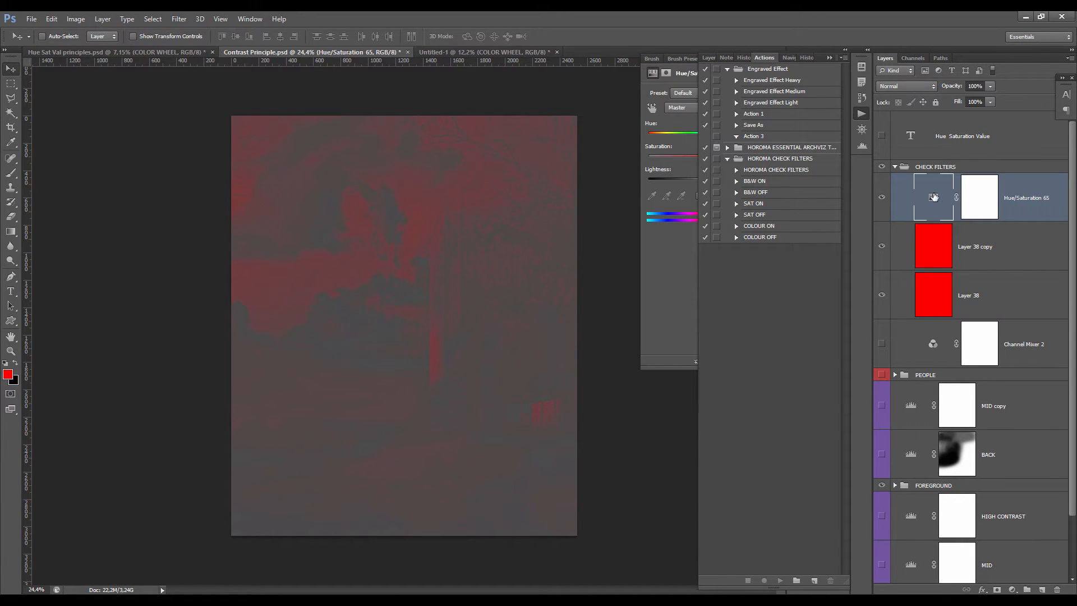
pyautogui.click(676, 87)
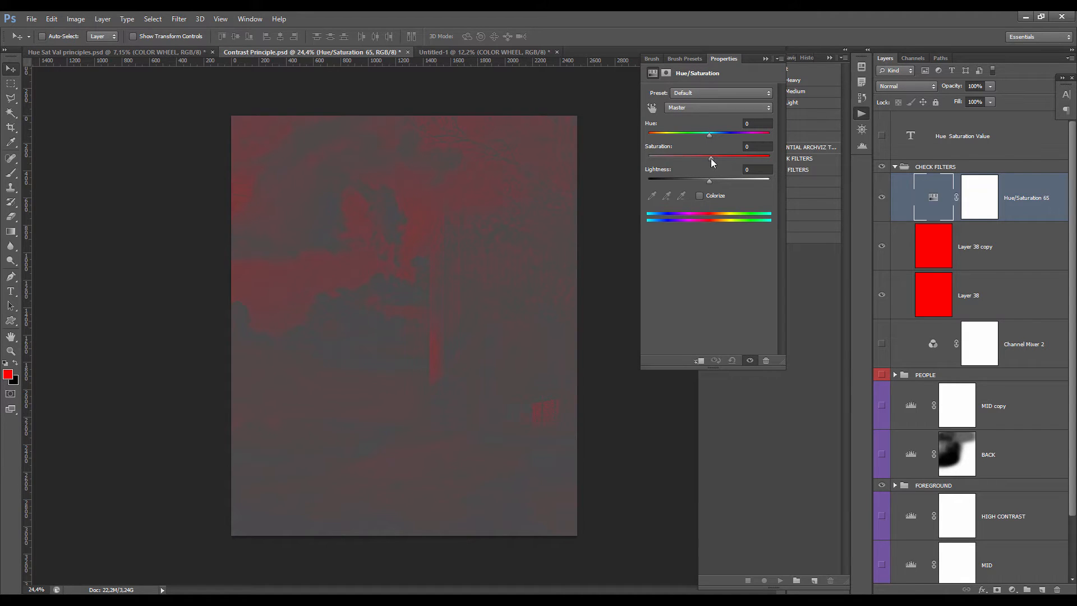
pyautogui.moveTo(711, 158); pyautogui.dragTo(736, 163)
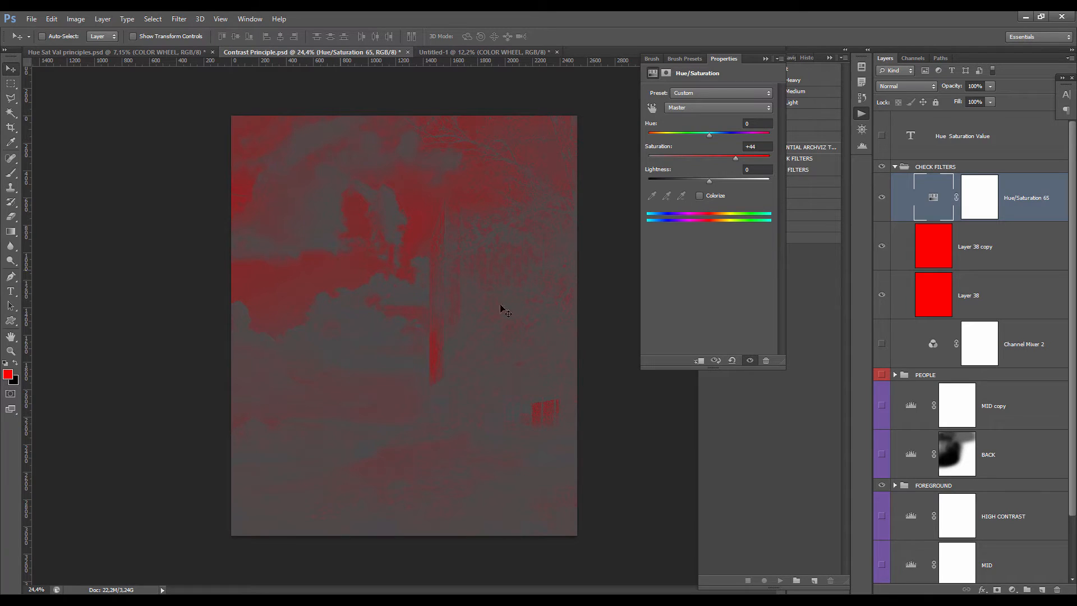
# - Hide the red Hue-blended copy and the Hue/Saturation adjustment layer
pyautogui.click(881, 245)
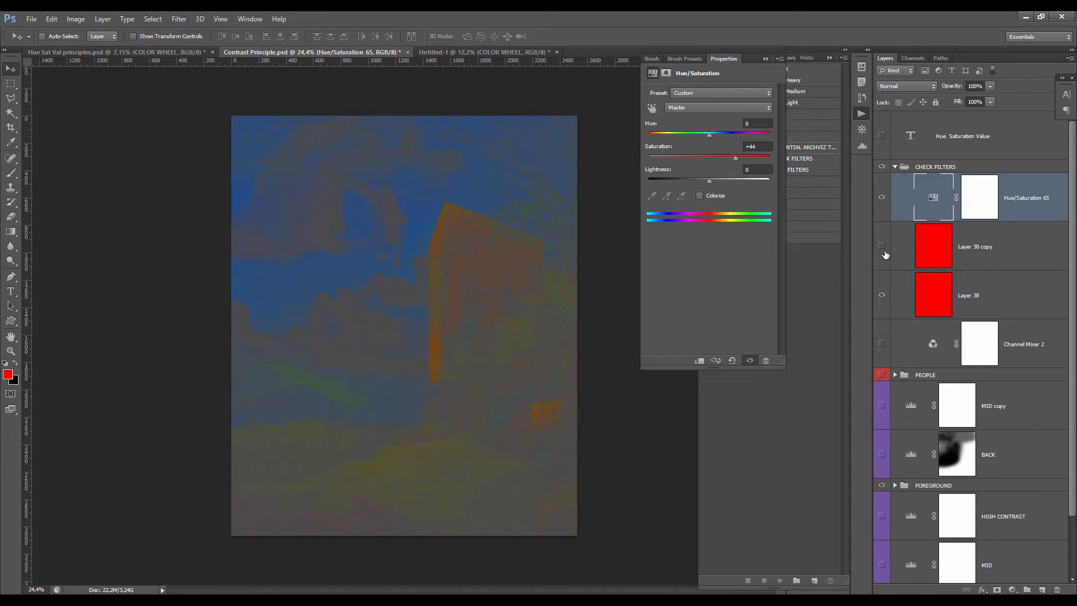
pyautogui.click(883, 193)
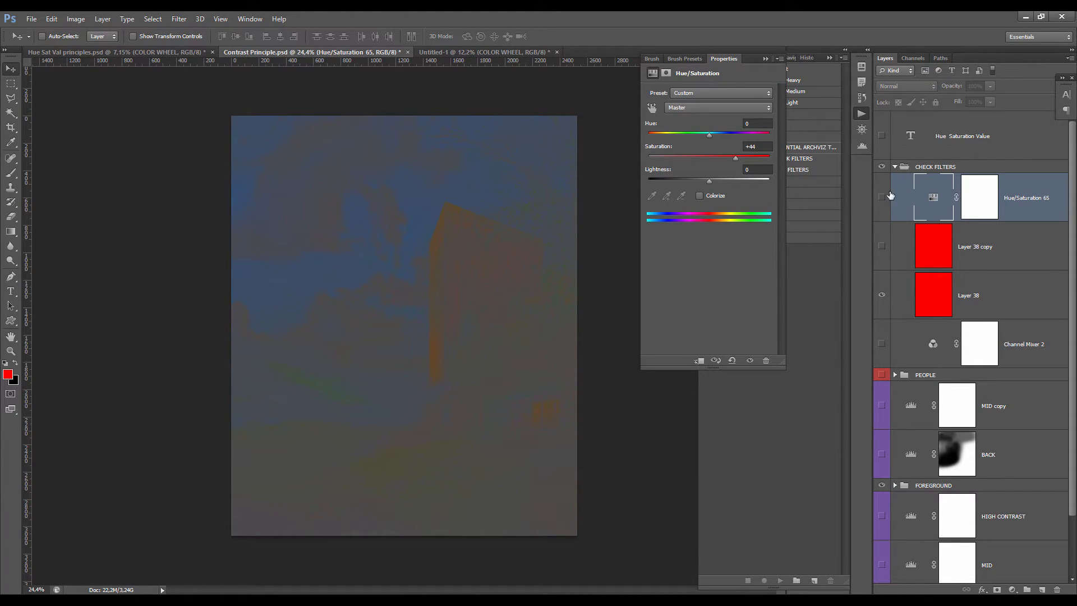
# - Preview the Hue/Saturation adjustment over the lower red layer, and hide both layers
pyautogui.click(881, 197)
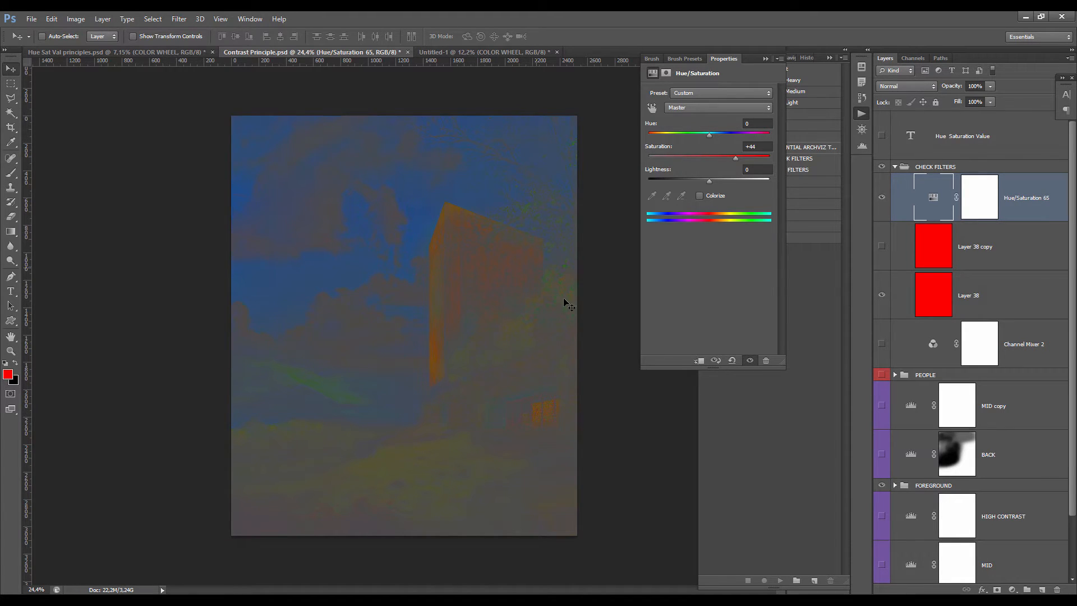
pyautogui.click(767, 59)
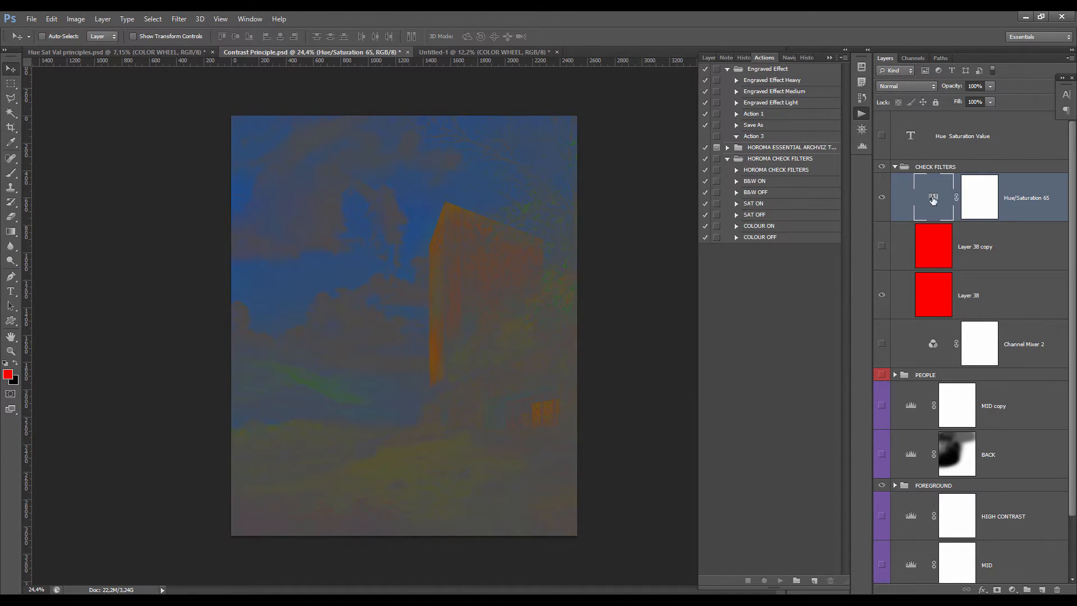
pyautogui.click(881, 197)
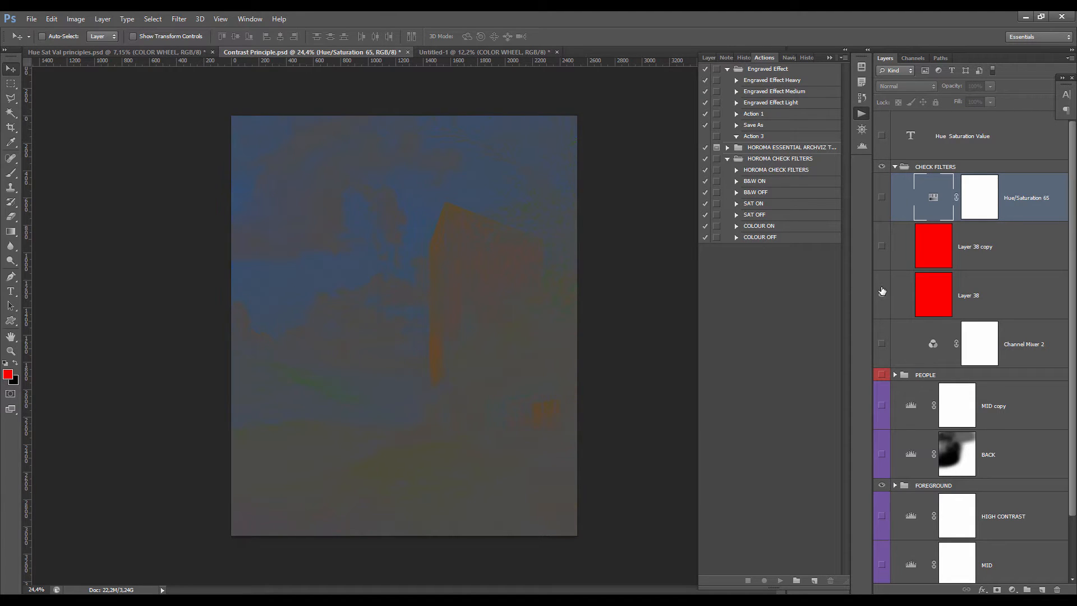
pyautogui.click(882, 295)
# - Delete the CHECK FILTERS group together with its Hue/Saturation, red fill and Channel Mixer layers
pyautogui.click(986, 241)
pyautogui.click(965, 286)
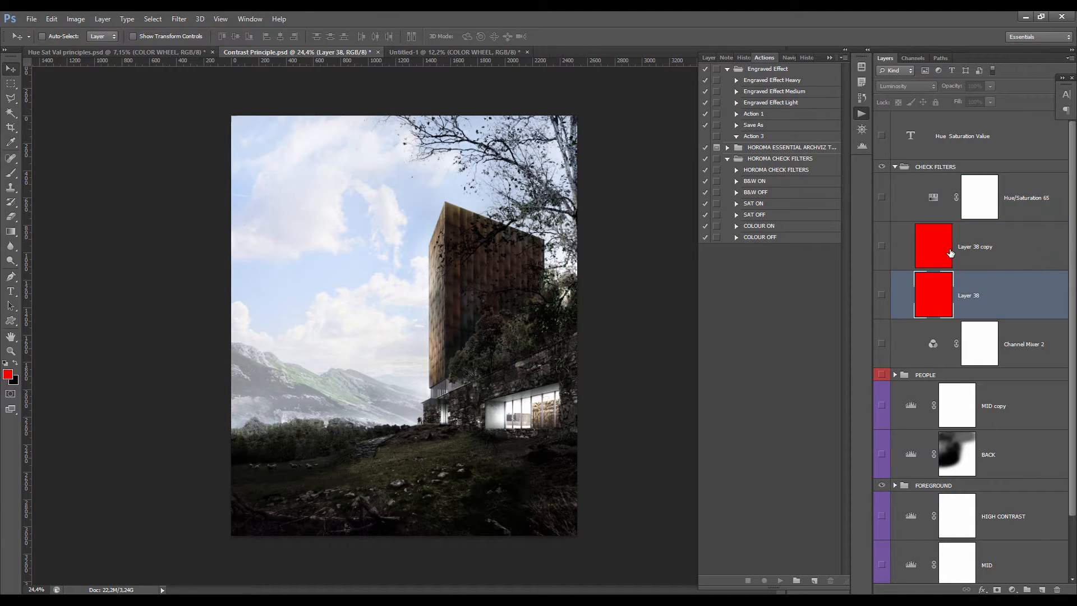
pyautogui.click(942, 230)
pyautogui.click(940, 207)
pyautogui.click(950, 170)
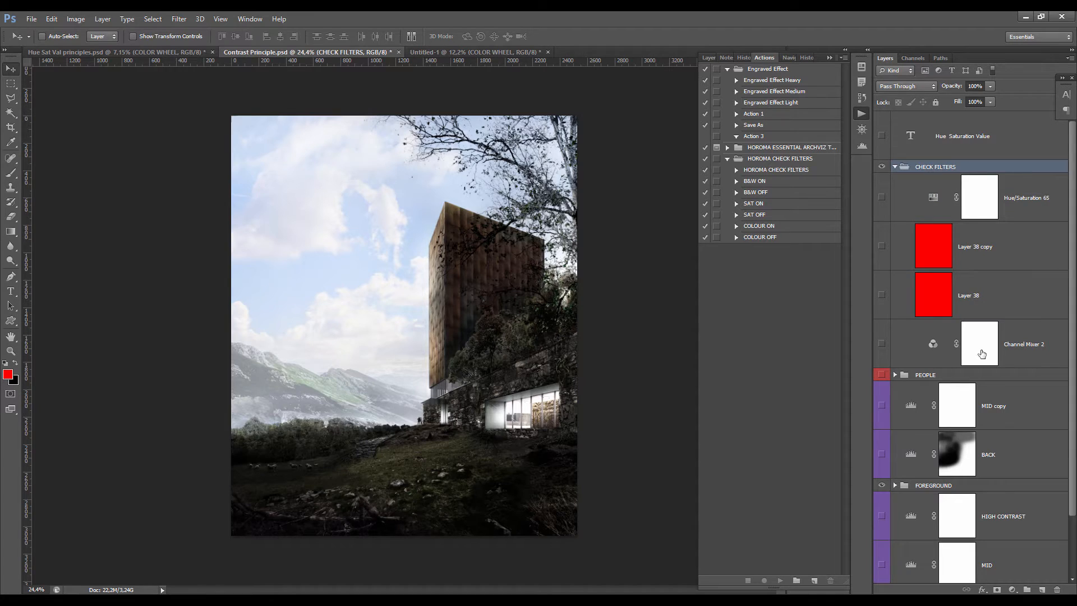
pyautogui.keyDown('shift'); pyautogui.click(1036, 348); pyautogui.keyUp('shift')
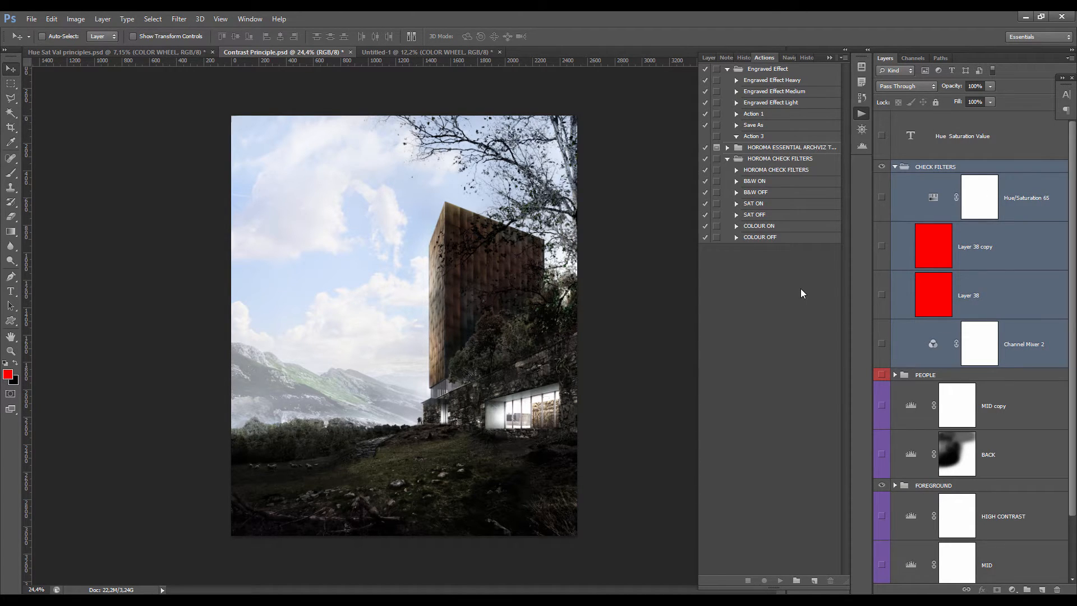
pyautogui.press('Delete')
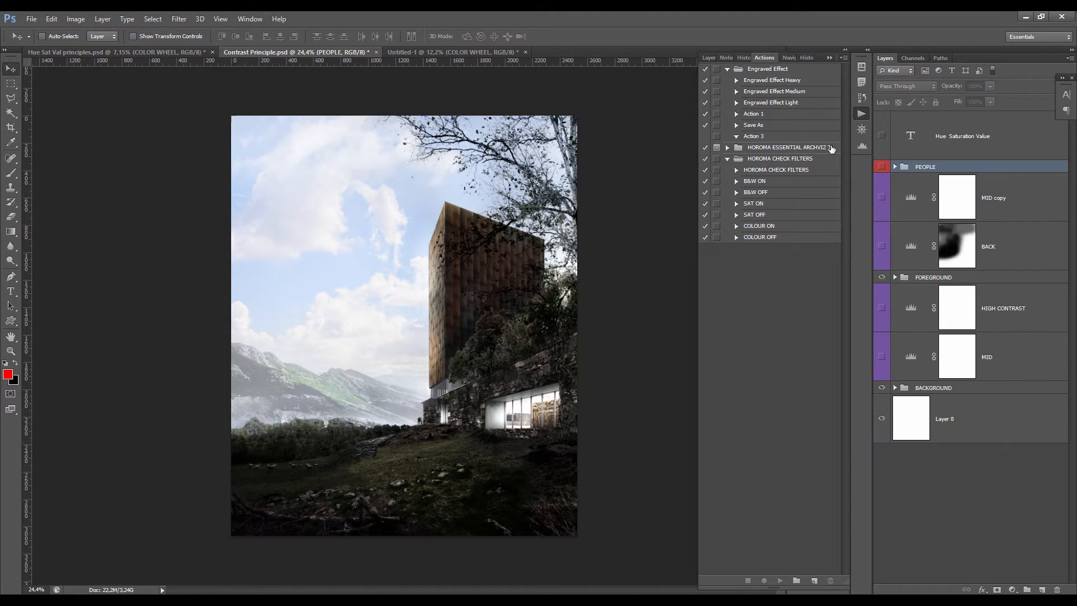
# - Run the HOROMA CHECK FILTERS action to generate a fresh set of check filter layers
pyautogui.click(754, 162)
pyautogui.click(777, 169)
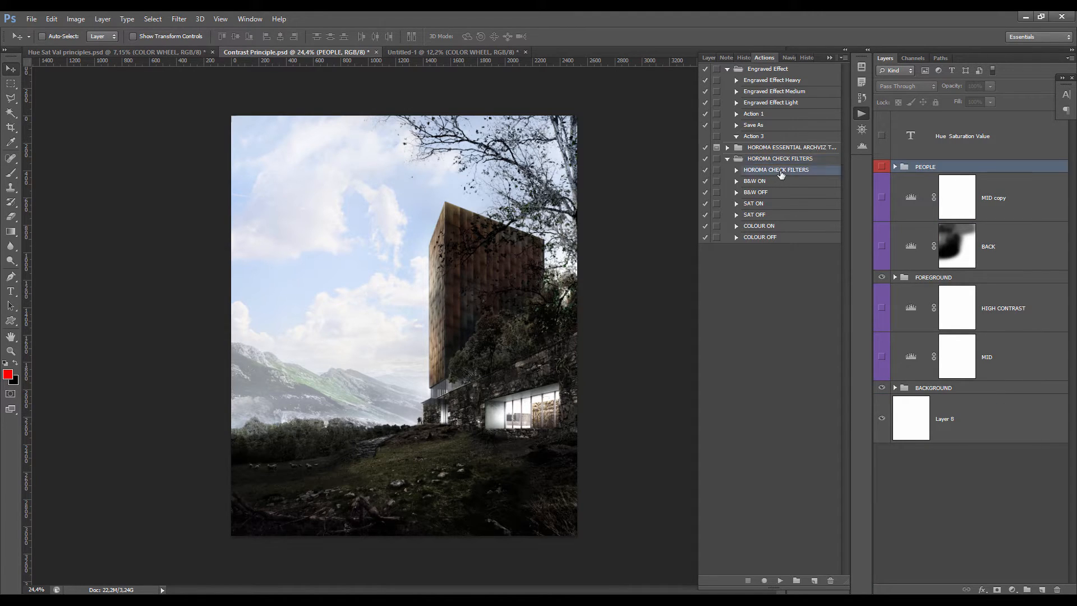
pyautogui.click(780, 580)
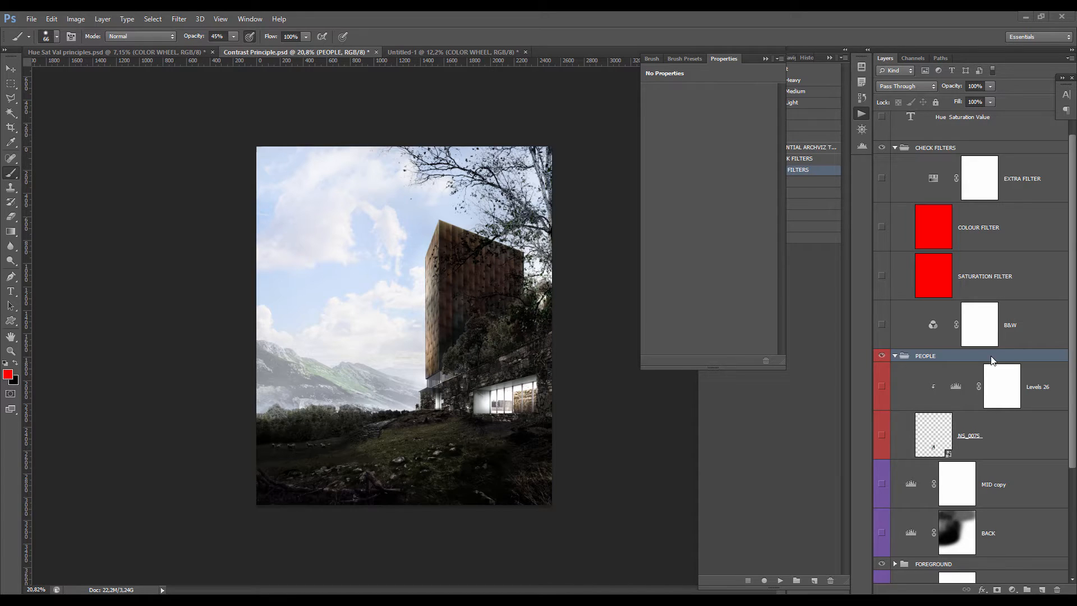
# - Show the Hue Saturation Value text briefly, hide it again, and turn on the B&W check filter
pyautogui.click(882, 117)
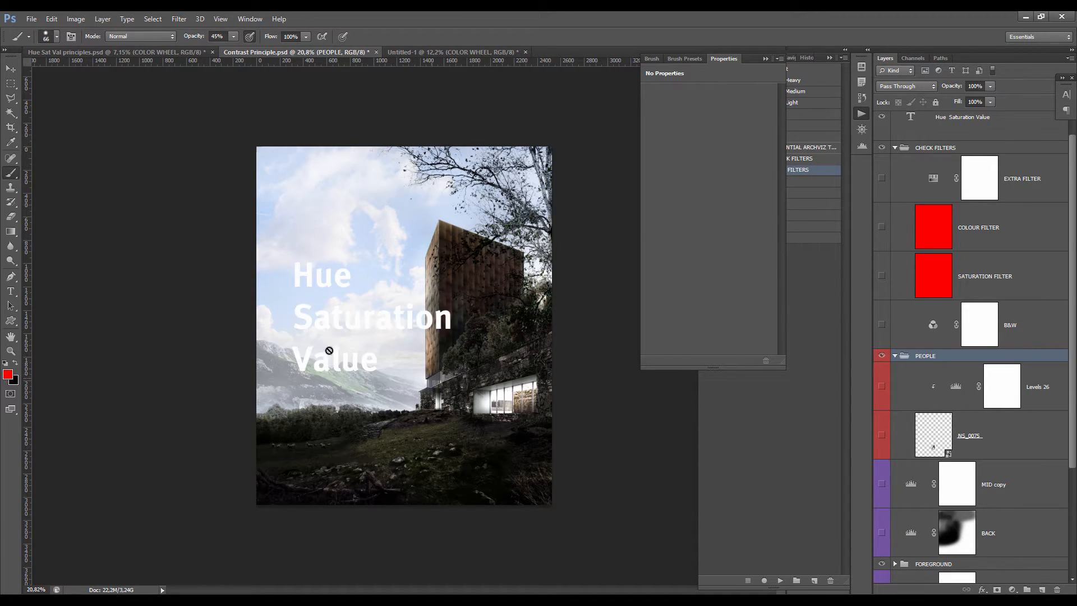
pyautogui.click(882, 119)
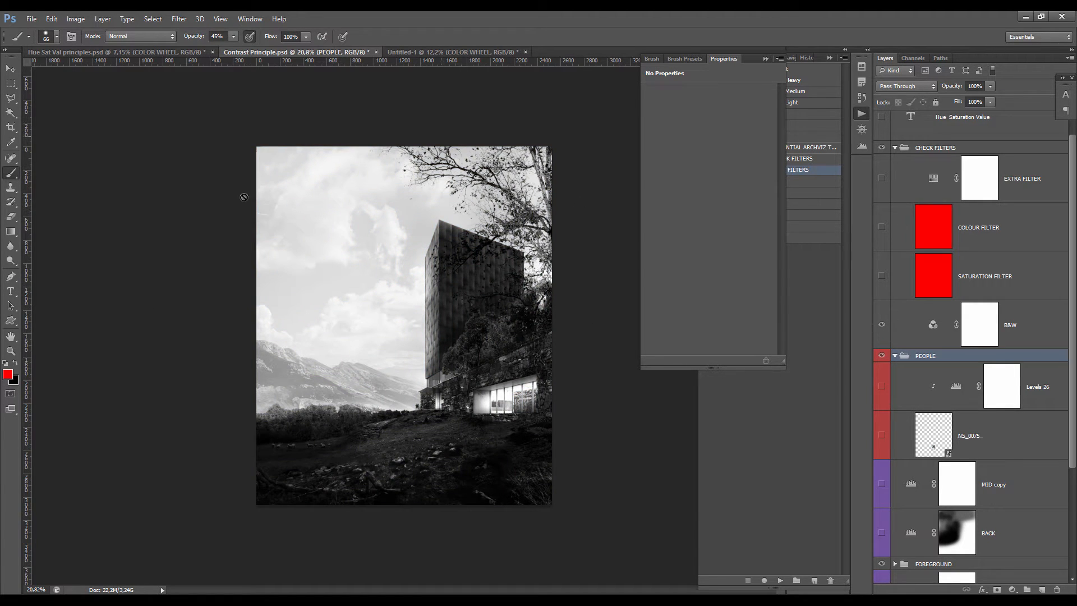
# - Examine the light and dark values of the sky, mountains, building and foreground in the black-and-white image
pyautogui.scroll(3, 397, 365)
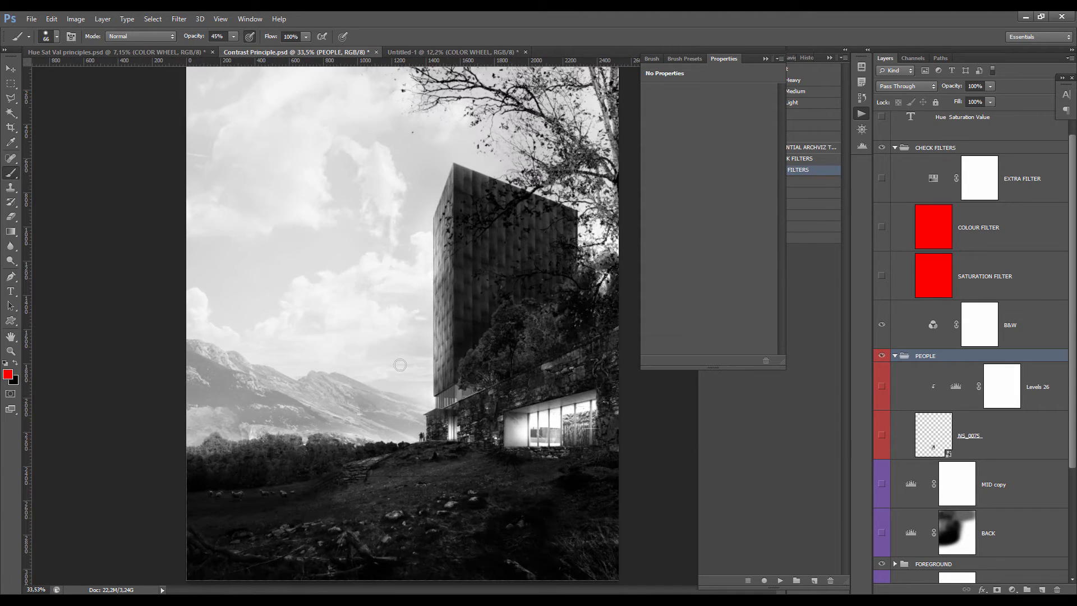
pyautogui.scroll(-4, 397, 365)
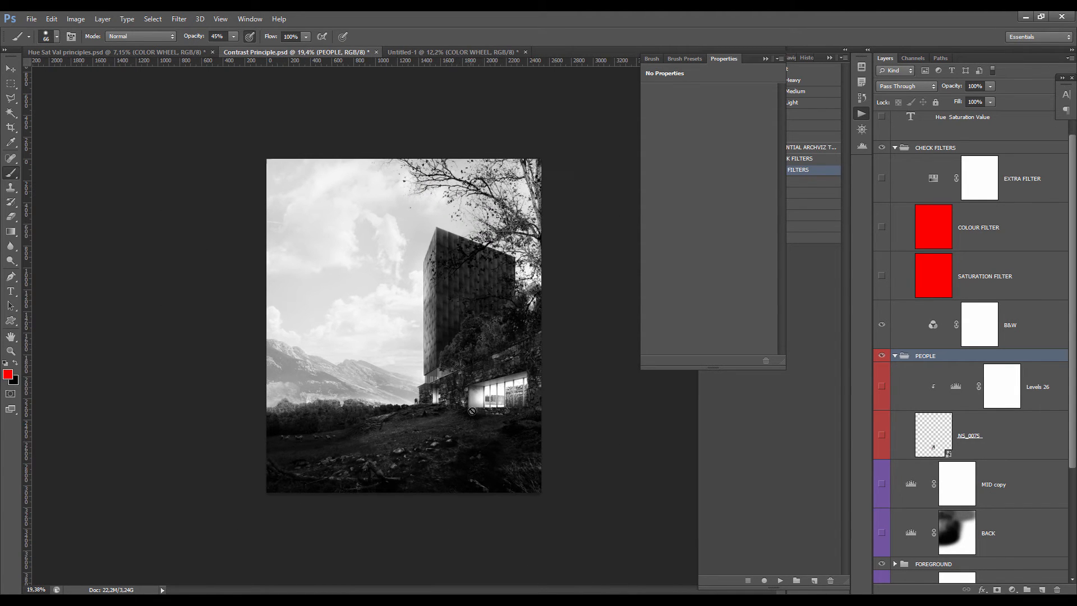
pyautogui.scroll(2, 465, 413)
pyautogui.scroll(-2, 438, 413)
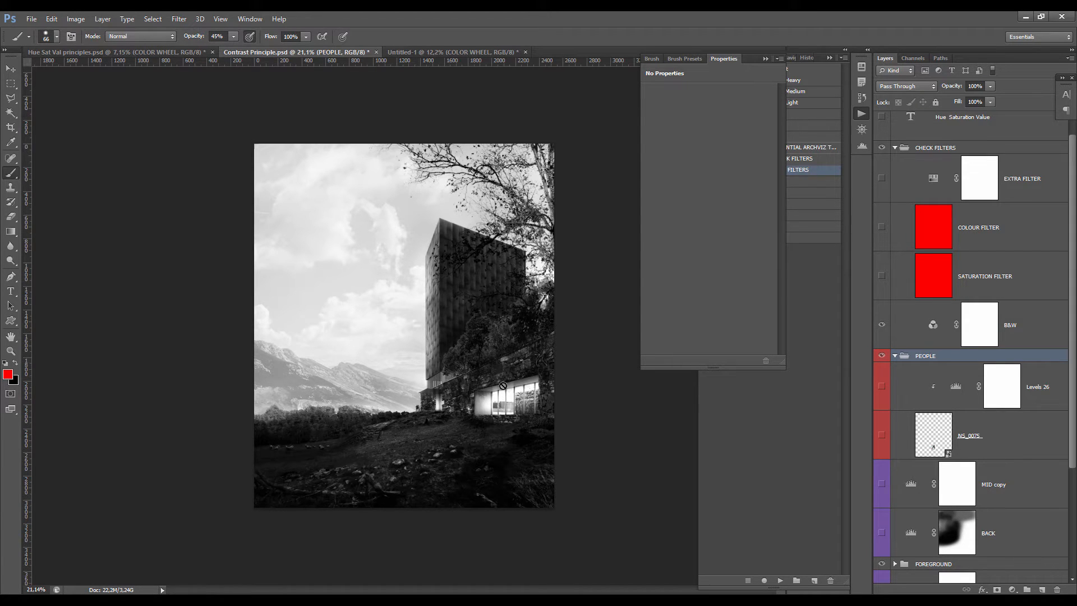
pyautogui.scroll(2, 482, 410)
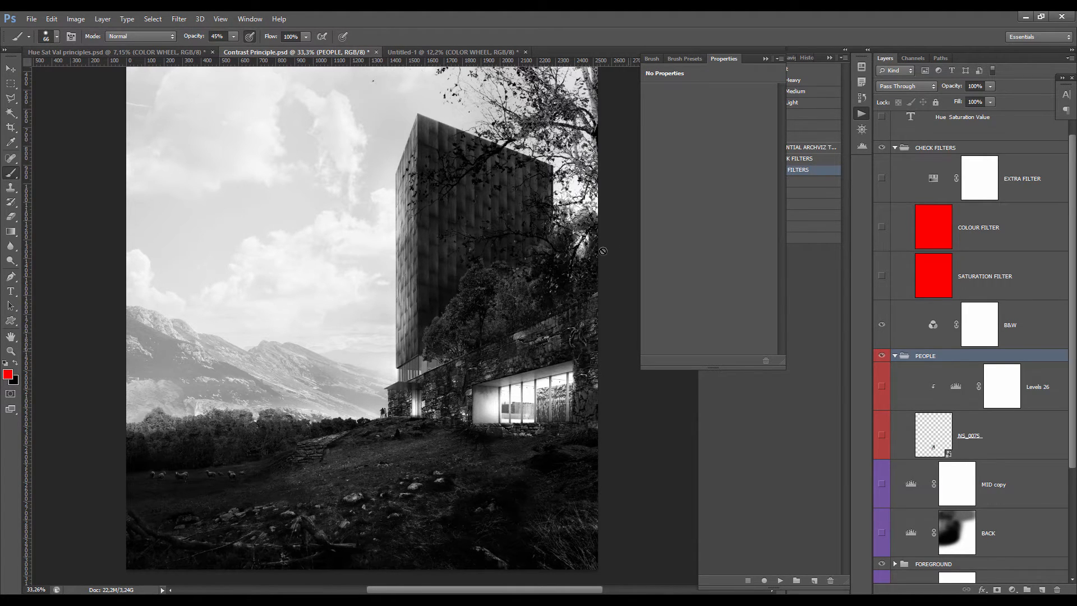
pyautogui.scroll(-1, 474, 380)
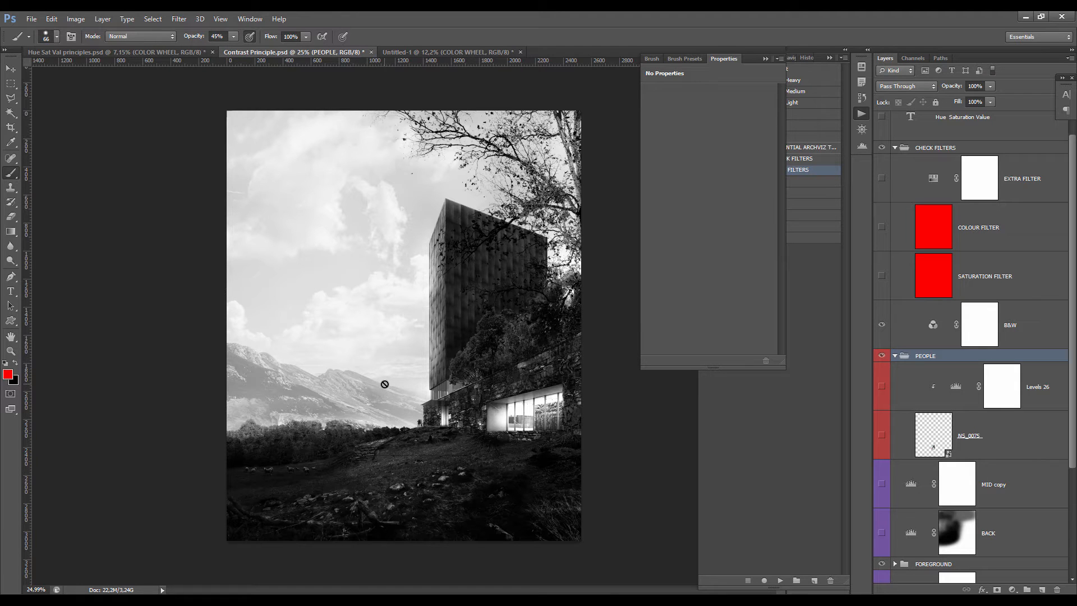
pyautogui.scroll(2, 402, 324)
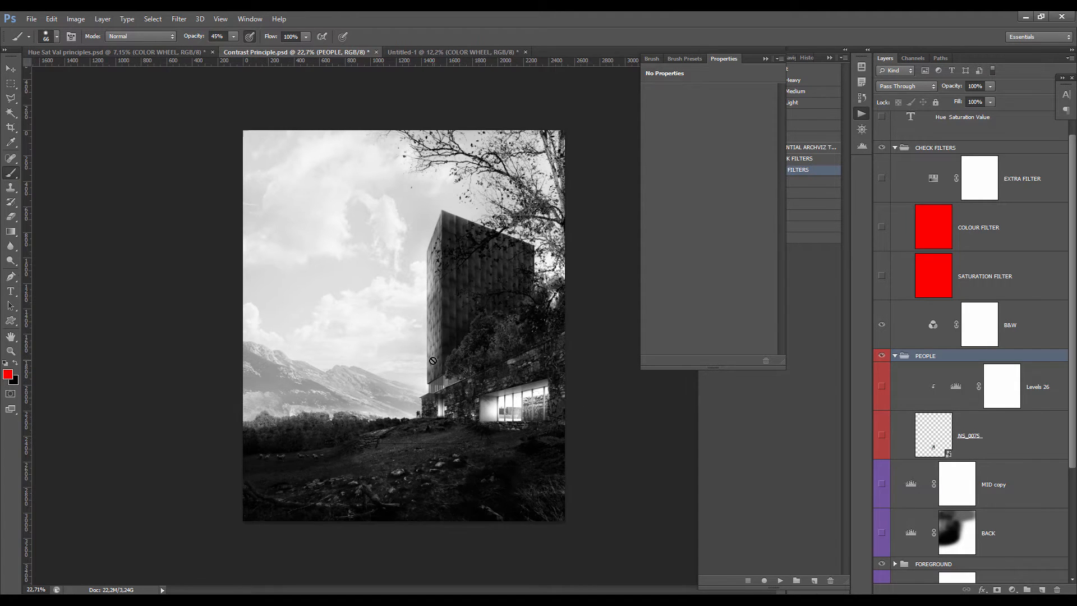
pyautogui.scroll(2, 435, 383)
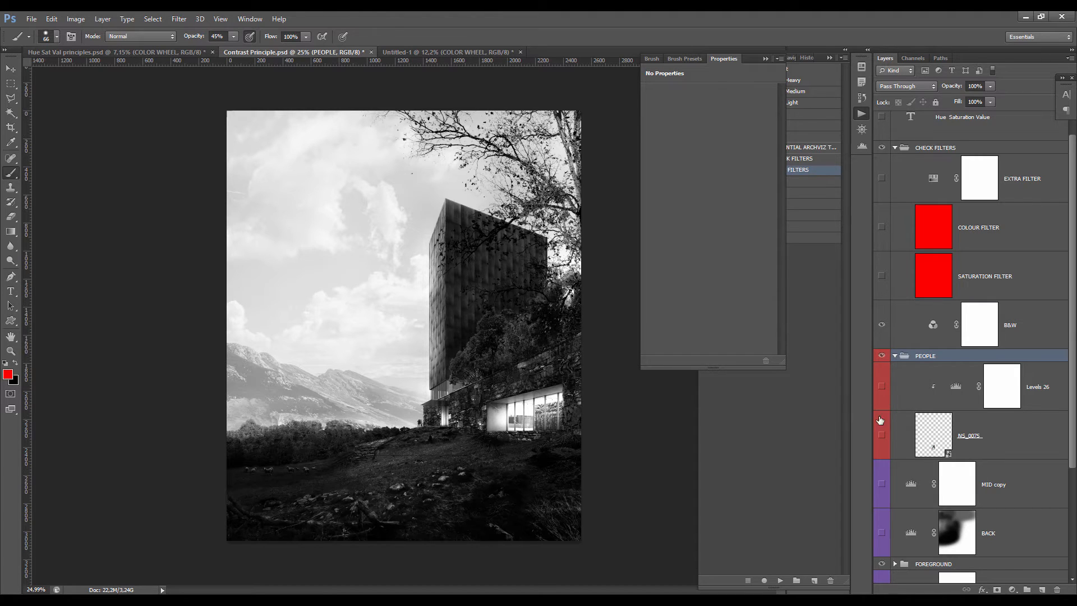
# - Compare the black-and-white image with the MID copy and MID Levels layers shown, and hide them again
pyautogui.scroll(-2, 900, 451)
pyautogui.scroll(-1, 901, 450)
pyautogui.click(882, 338)
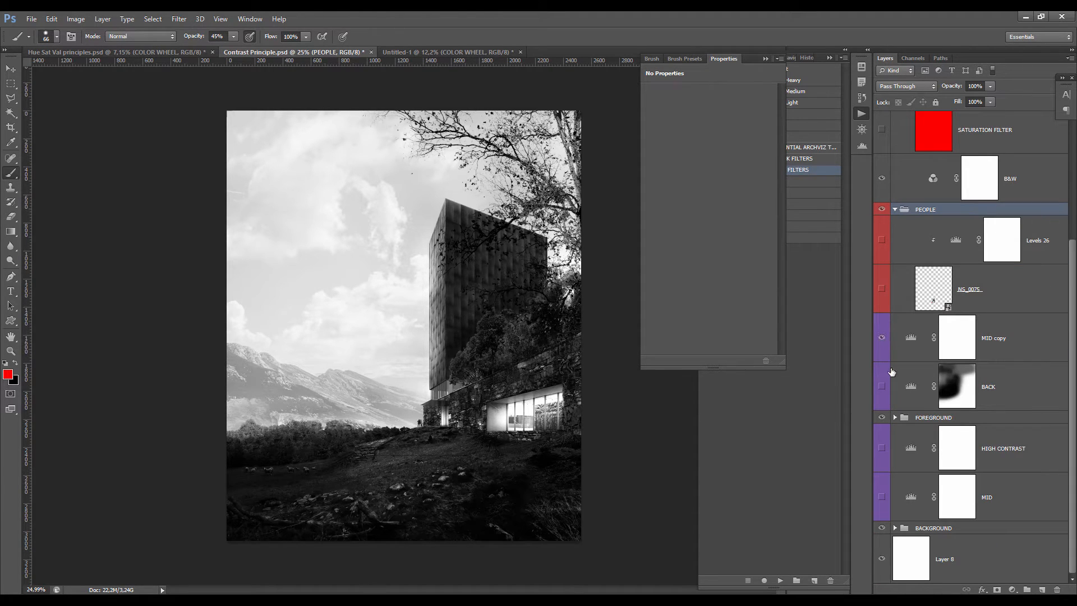
pyautogui.click(883, 496)
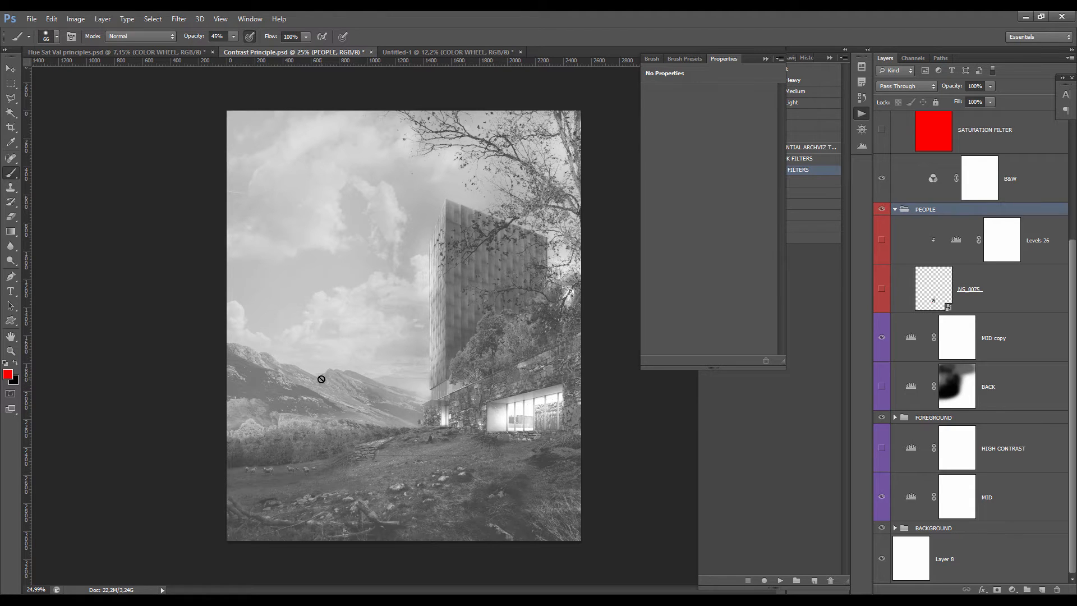
pyautogui.click(882, 497)
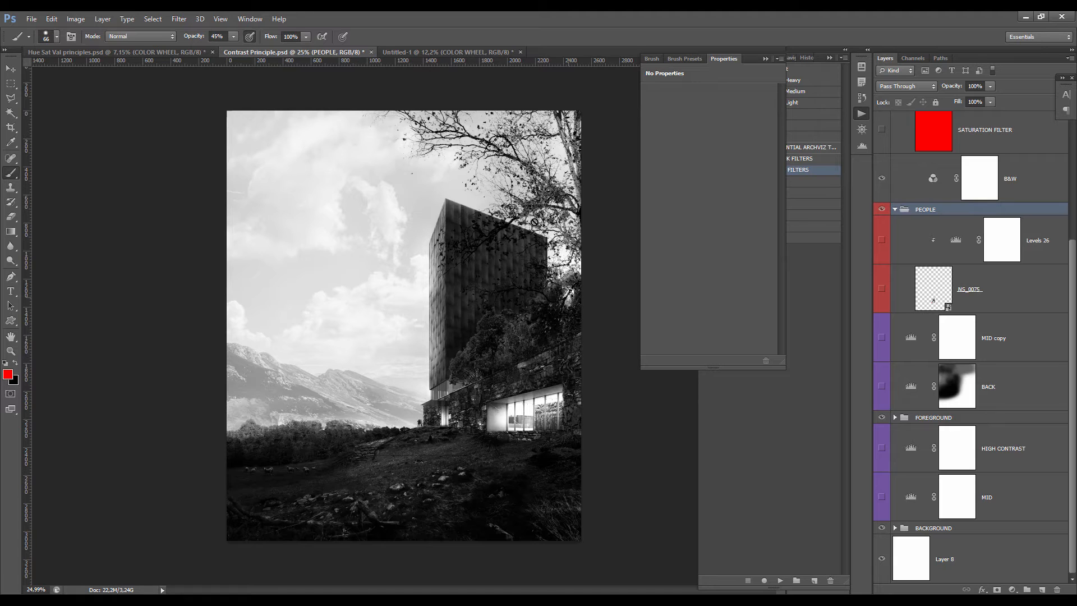
# - Examine the contrast around the tower, trees, stone wall and lit windows in the black-and-white image
pyautogui.scroll(1, 401, 407)
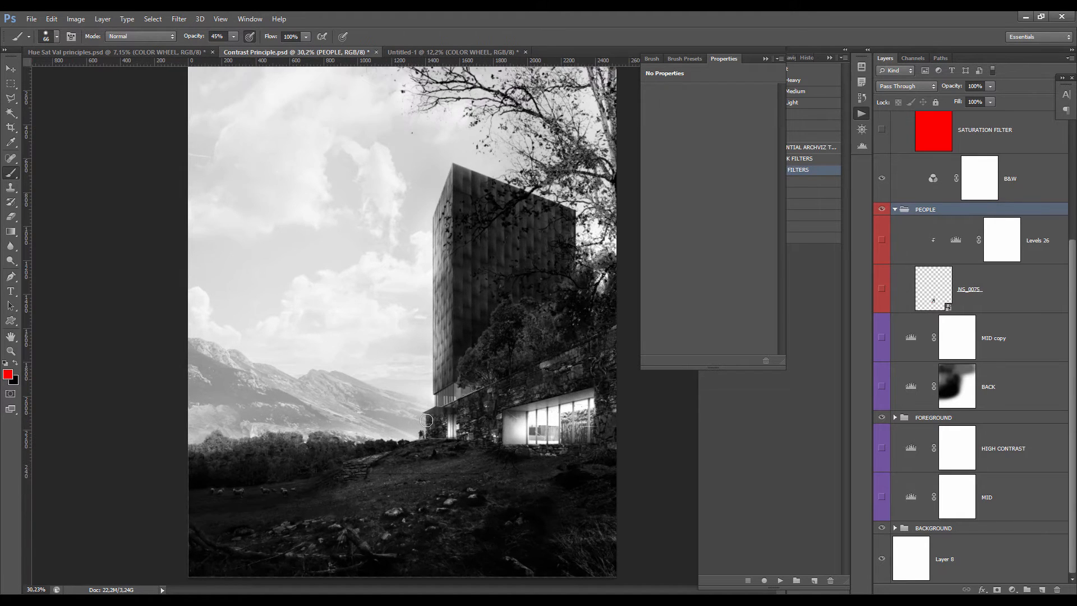
pyautogui.scroll(1, 436, 447)
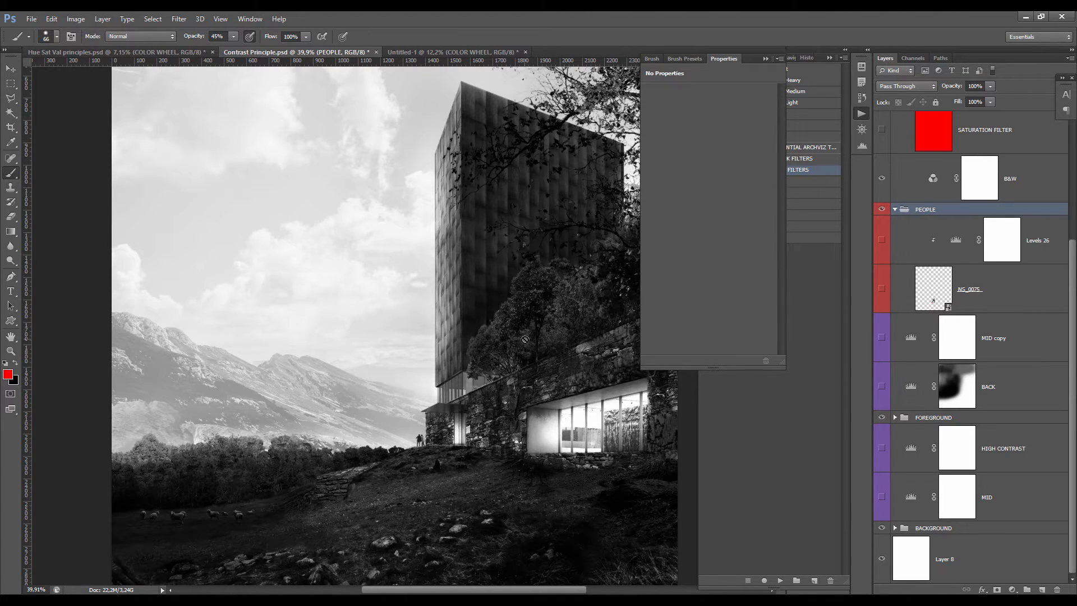
pyautogui.scroll(3, 584, 382)
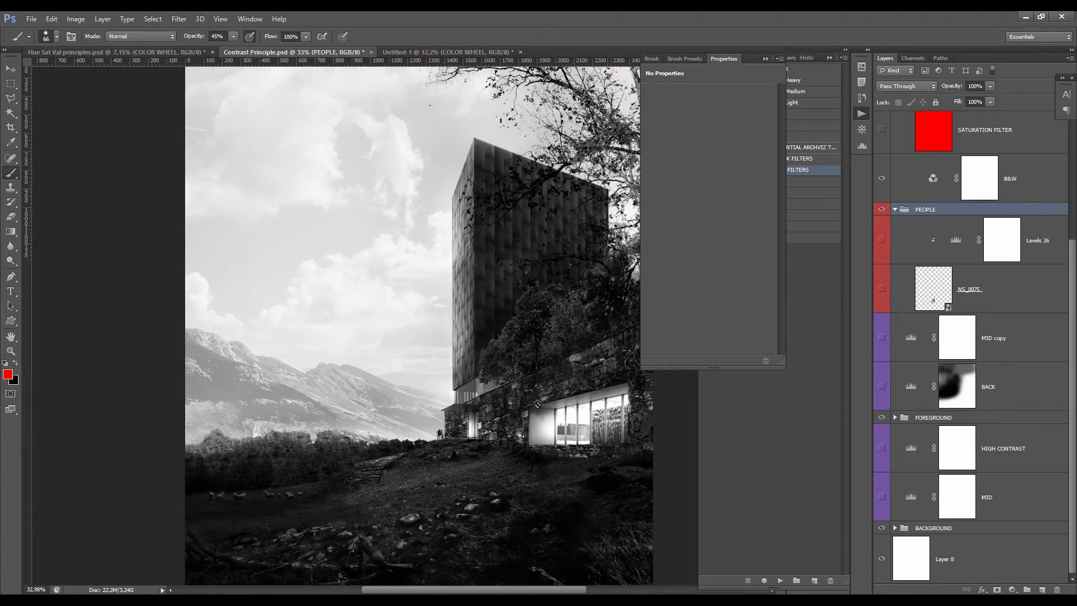
pyautogui.scroll(4, 583, 382)
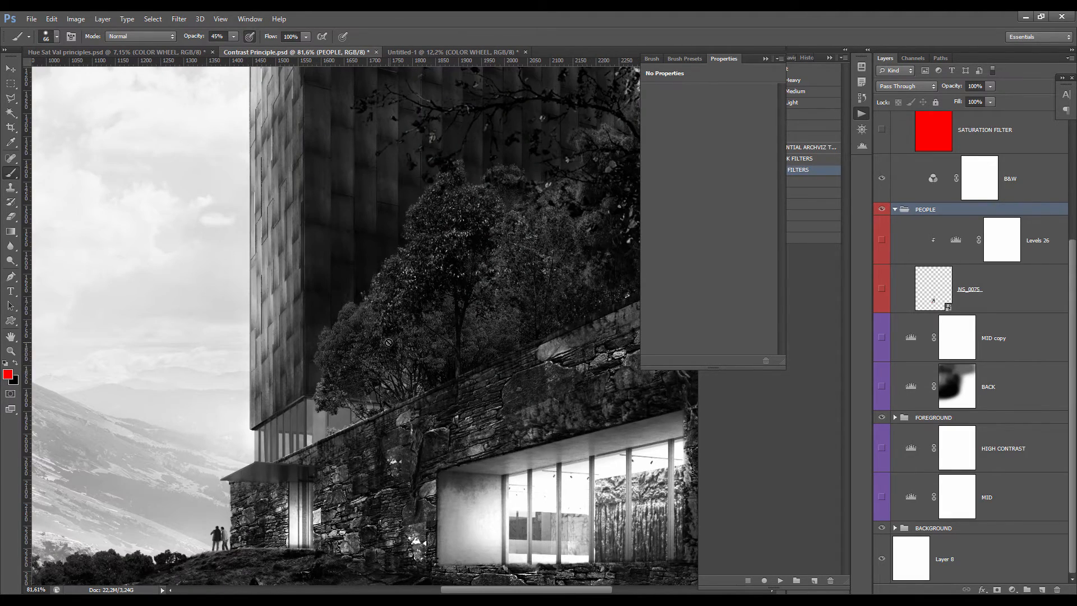
pyautogui.scroll(-4, 388, 343)
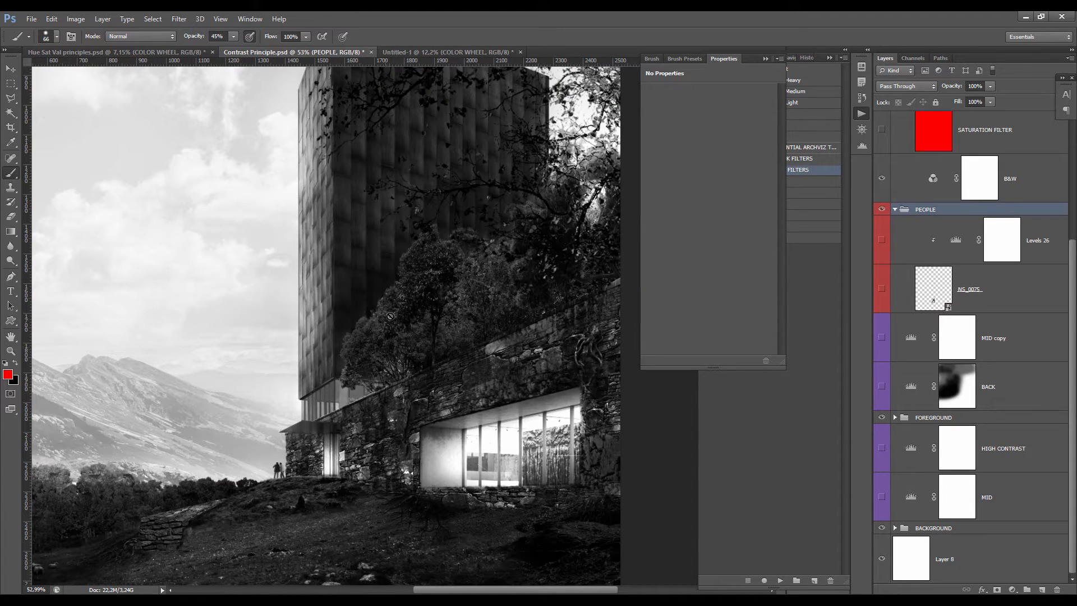
pyautogui.scroll(-3, 323, 362)
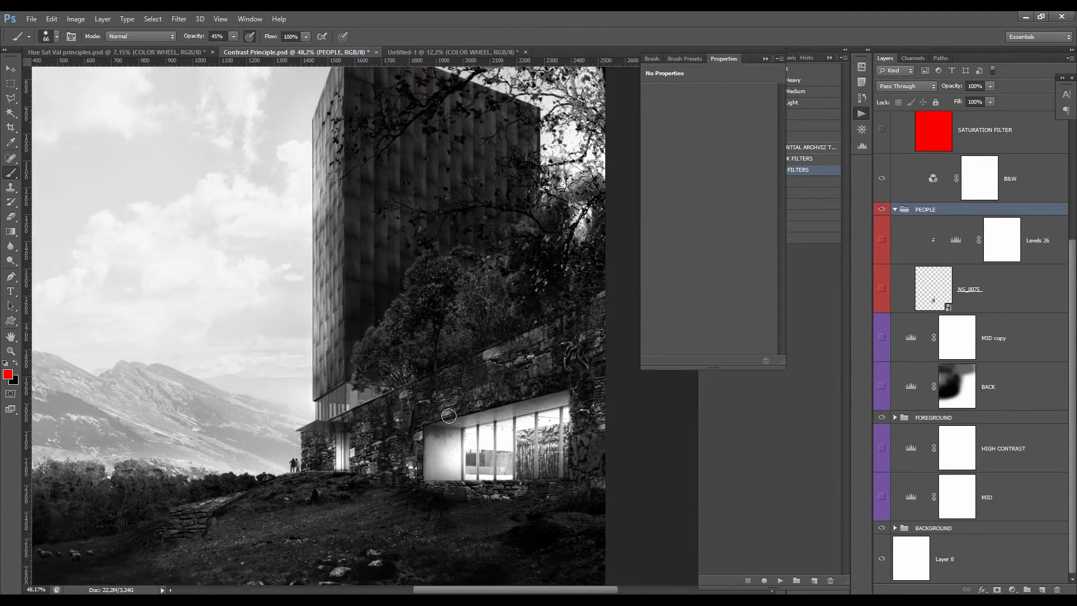
pyautogui.scroll(2, 524, 297)
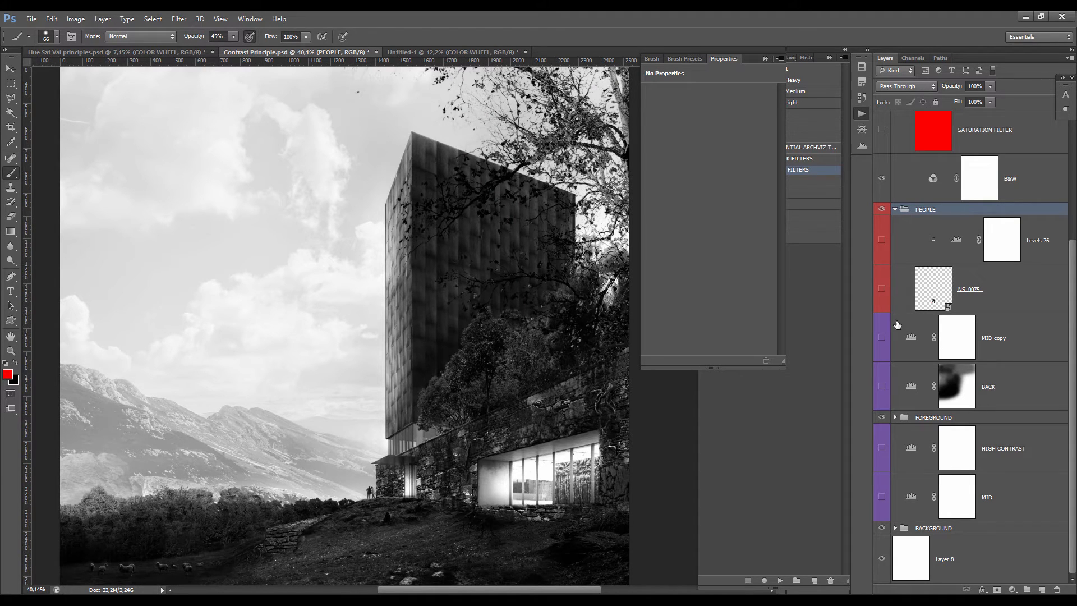
# - Add a Levels adjustment layer above MID copy with its midtone input at 0.41, and hide it
pyautogui.click(916, 339)
pyautogui.click(1012, 590)
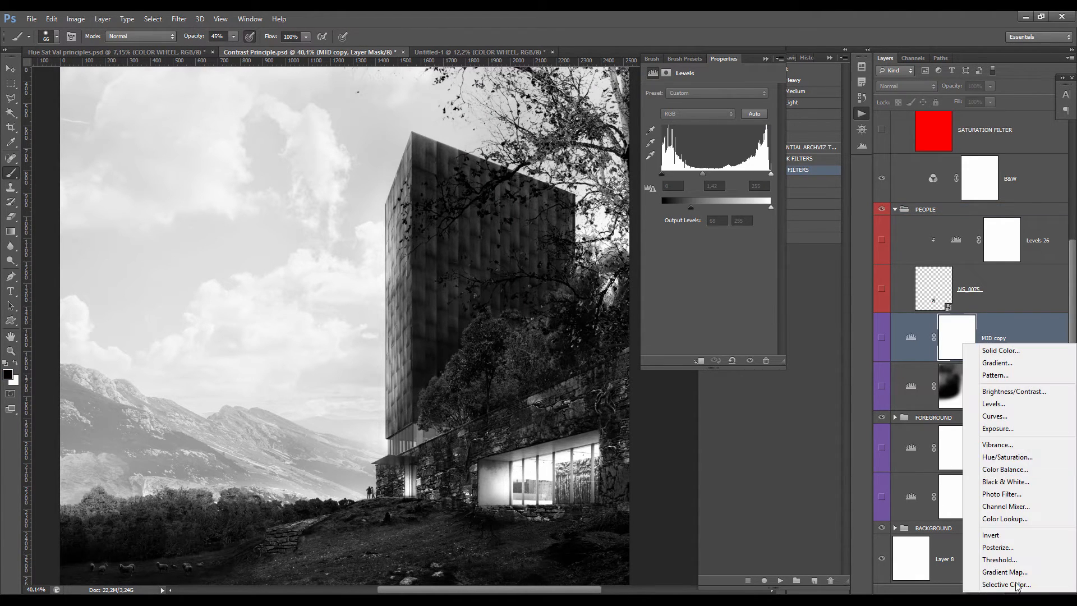
pyautogui.click(992, 408)
pyautogui.click(911, 334)
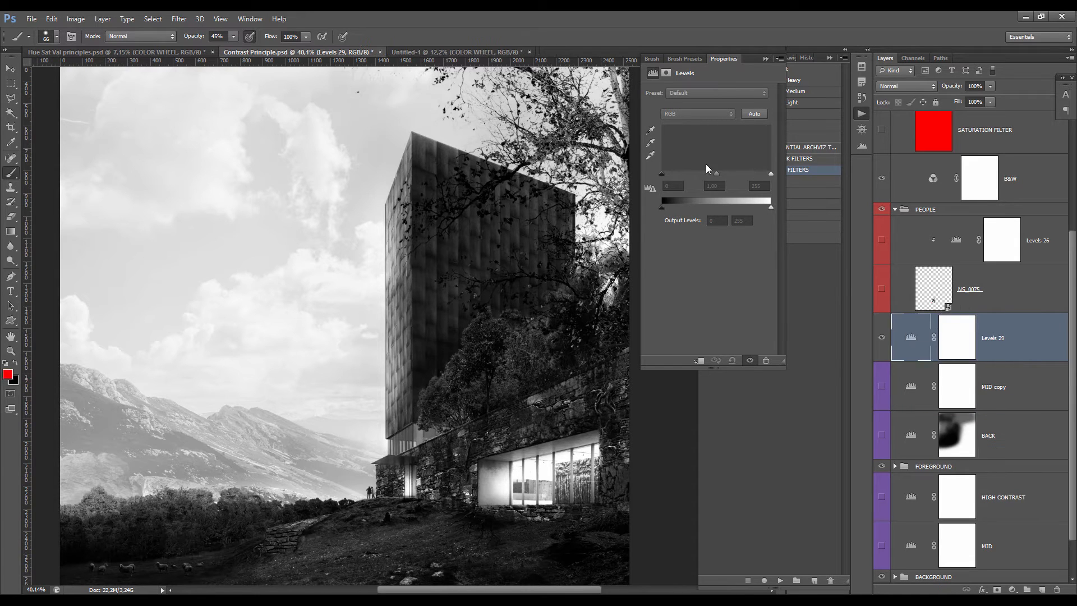
pyautogui.moveTo(716, 174); pyautogui.dragTo(739, 179)
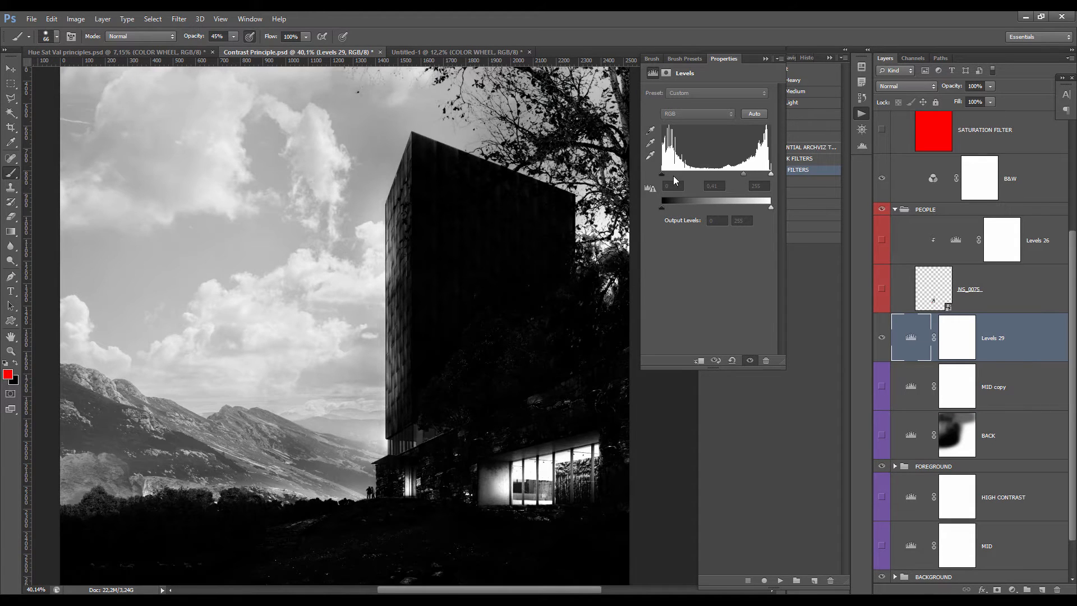
pyautogui.scroll(-5, 402, 364)
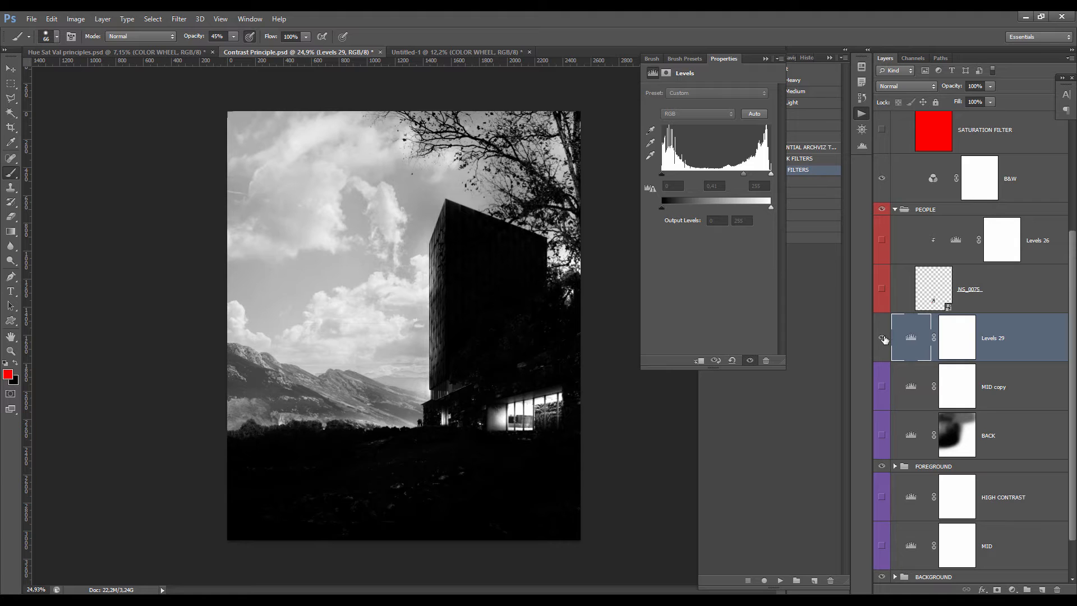
pyautogui.click(882, 338)
# - Show and select the NS_0075 layer of the walking couple in the PEOPLE group
pyautogui.scroll(6, 369, 450)
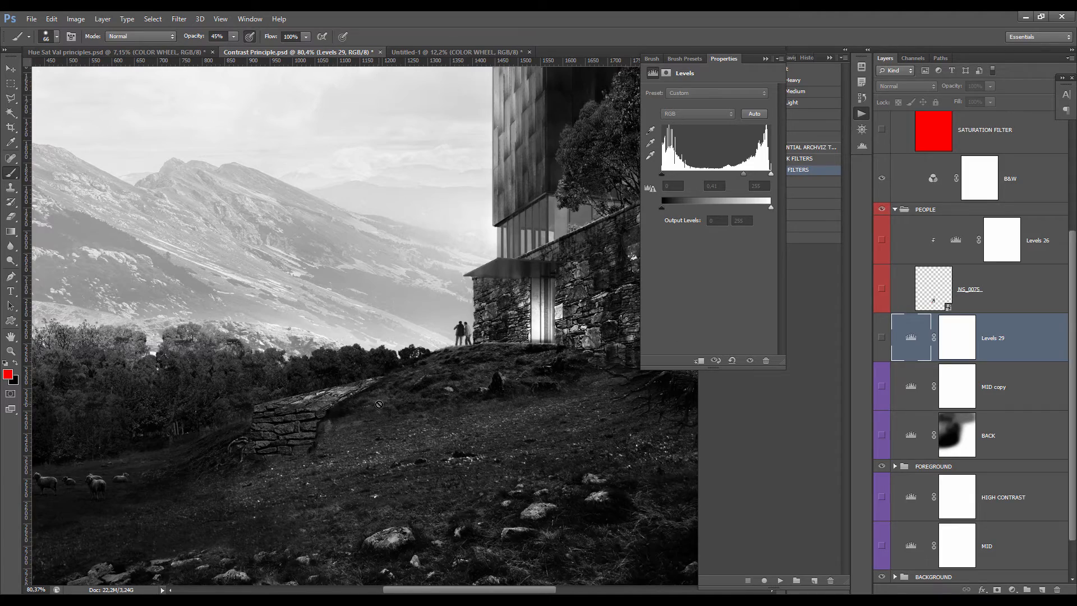
pyautogui.scroll(-2, 379, 403)
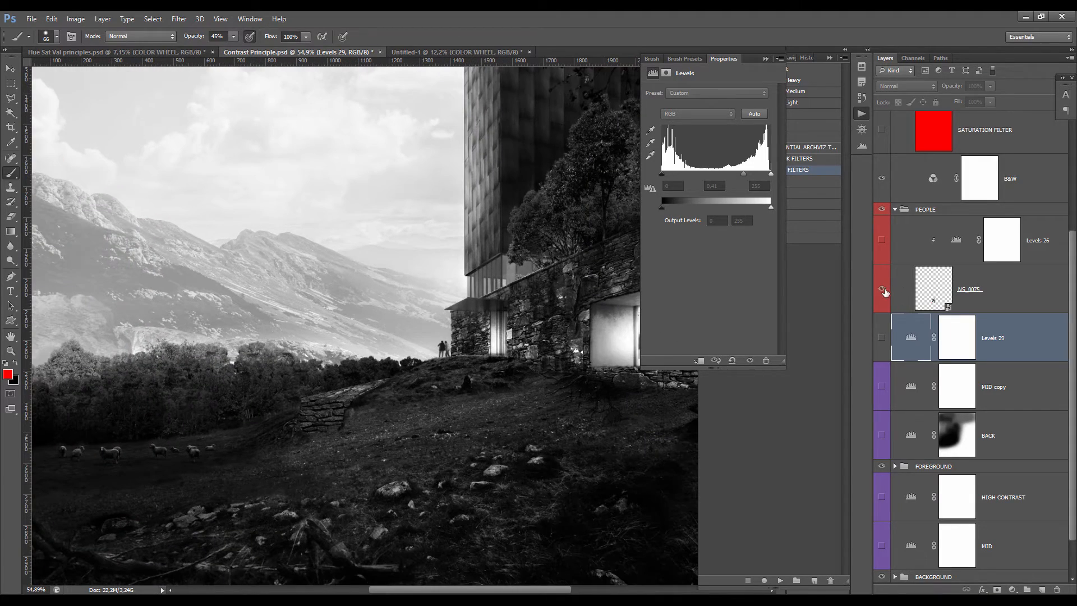
pyautogui.click(882, 289)
pyautogui.click(897, 289)
pyautogui.scroll(2, 386, 435)
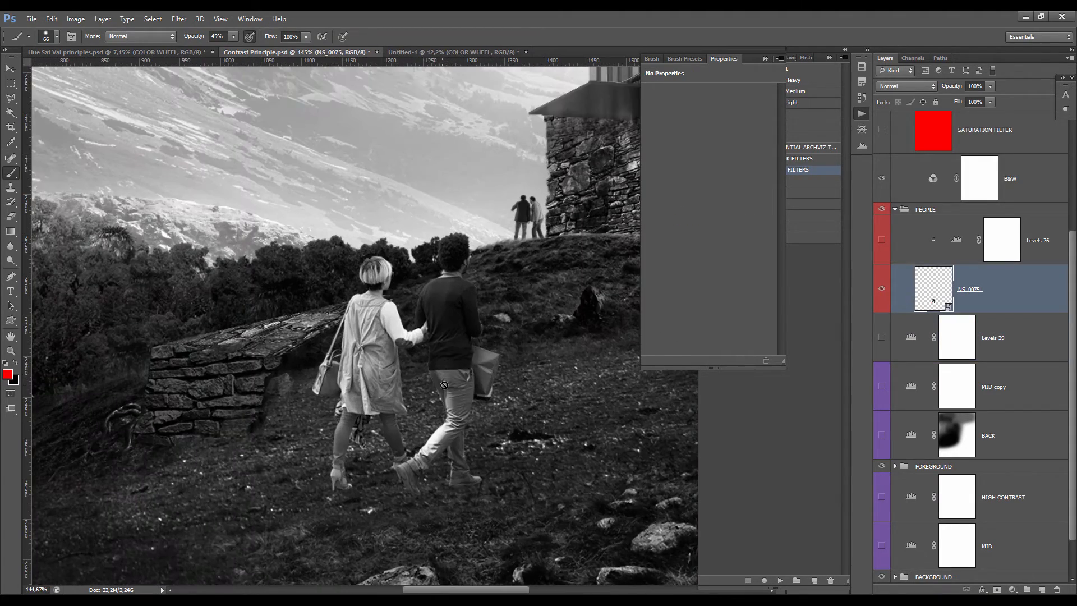
# - Examine how the walking couple contrasts with the dark ground in the black-and-white image, from the full view and up close
pyautogui.press('v')
pyautogui.scroll(-5, 423, 361)
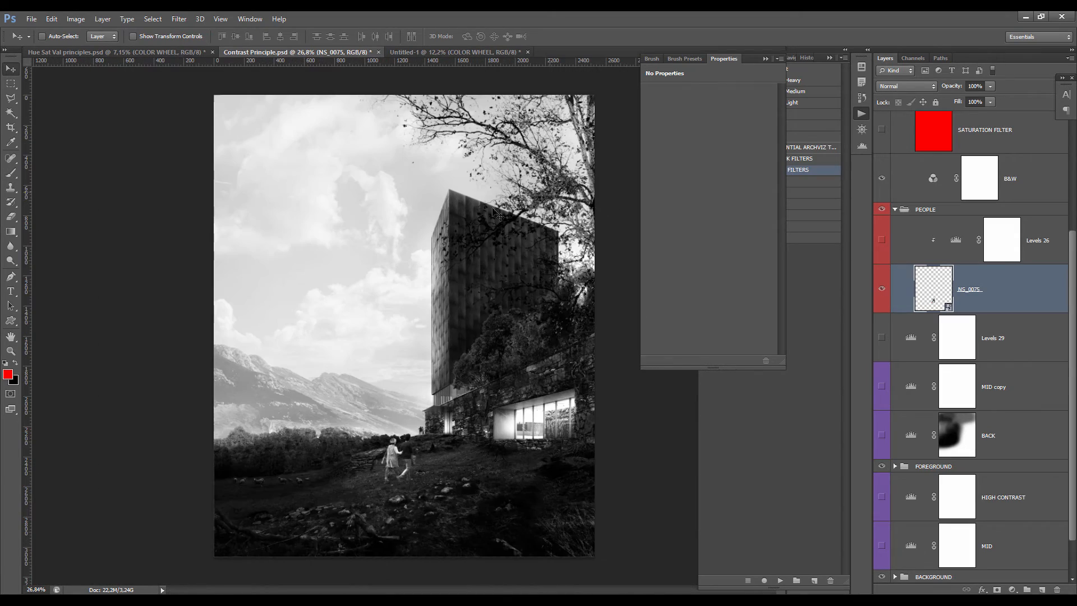
pyautogui.scroll(4, 394, 441)
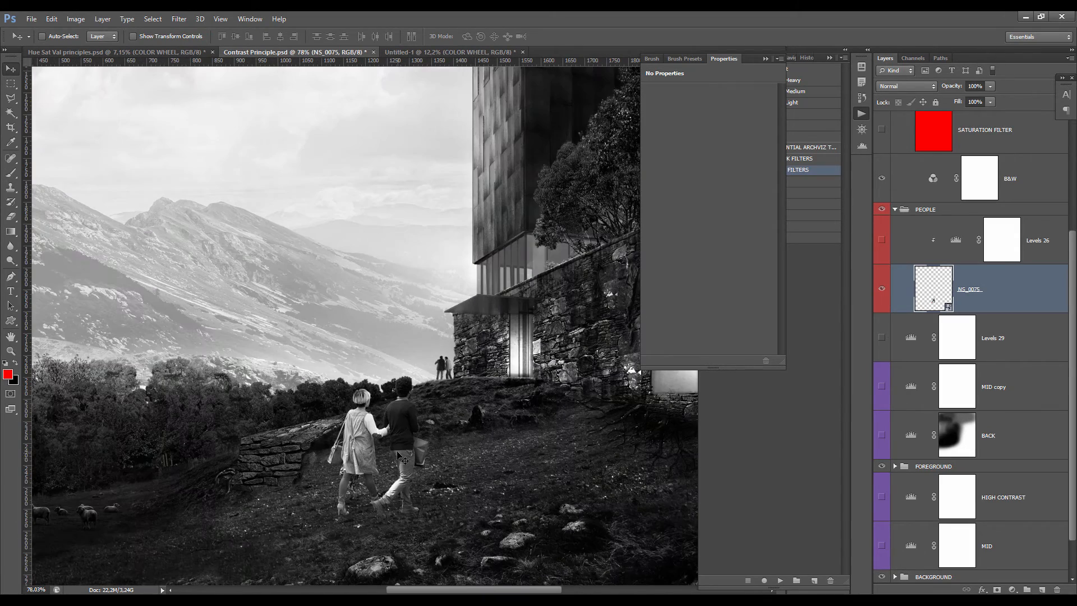
pyautogui.scroll(-4, 435, 456)
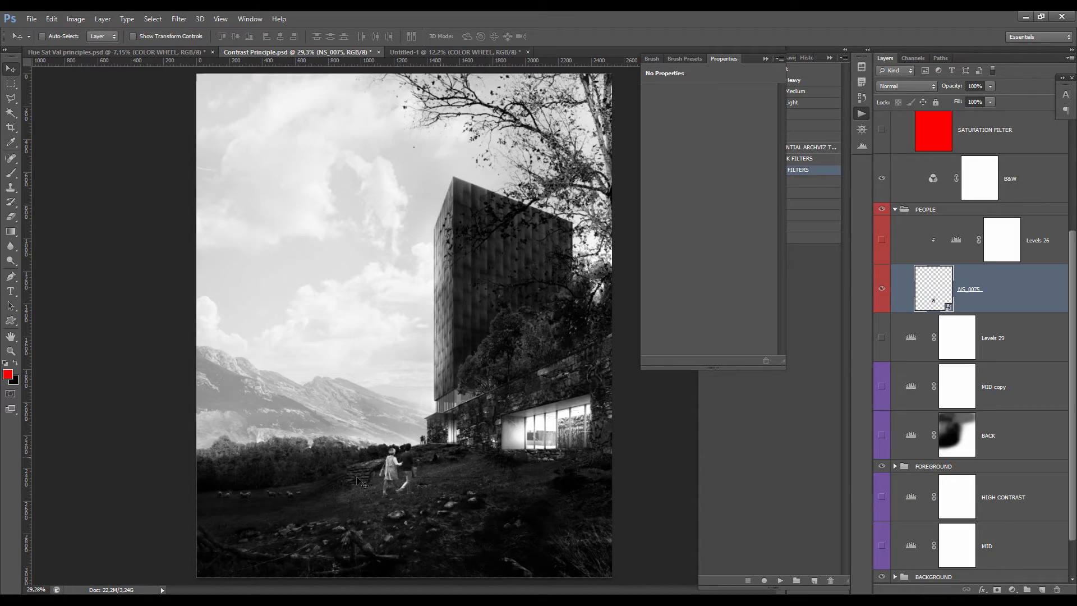
pyautogui.scroll(5, 418, 491)
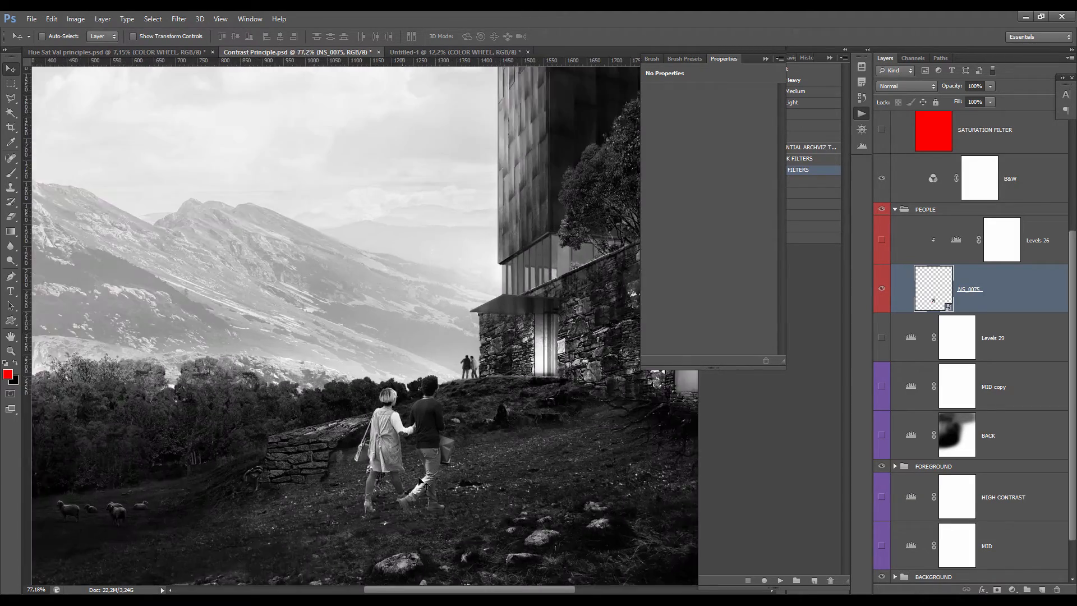
pyautogui.scroll(3, 395, 476)
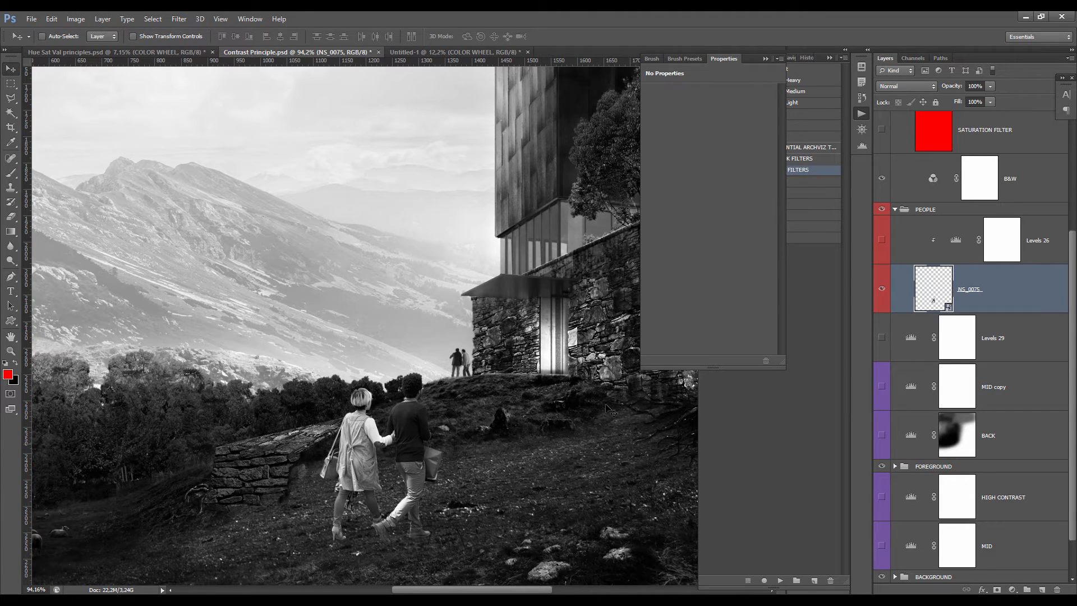
# - Show the Levels 26 layer clipped to the walking couple, and adjust it to darker midtones and a higher white output level
pyautogui.click(956, 241)
pyautogui.scroll(-4, 284, 367)
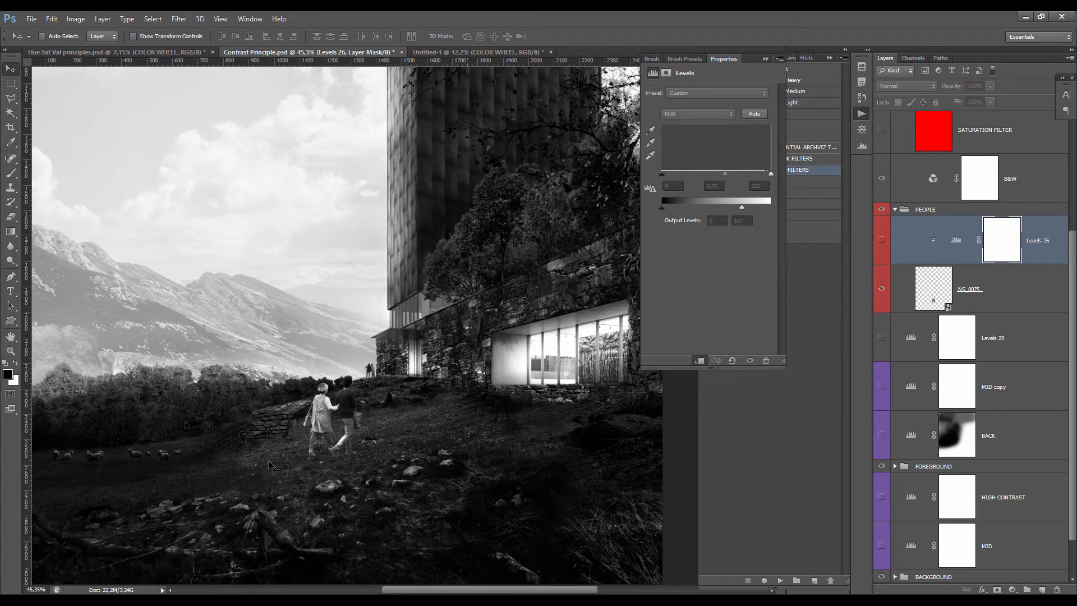
pyautogui.click(881, 239)
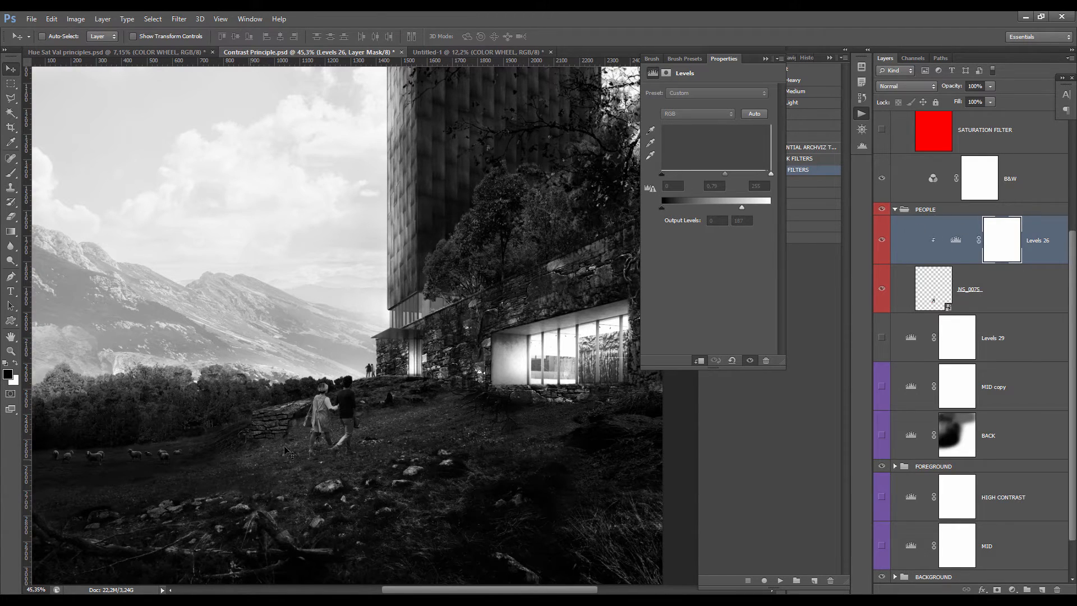
pyautogui.scroll(5, 297, 443)
pyautogui.click(952, 237)
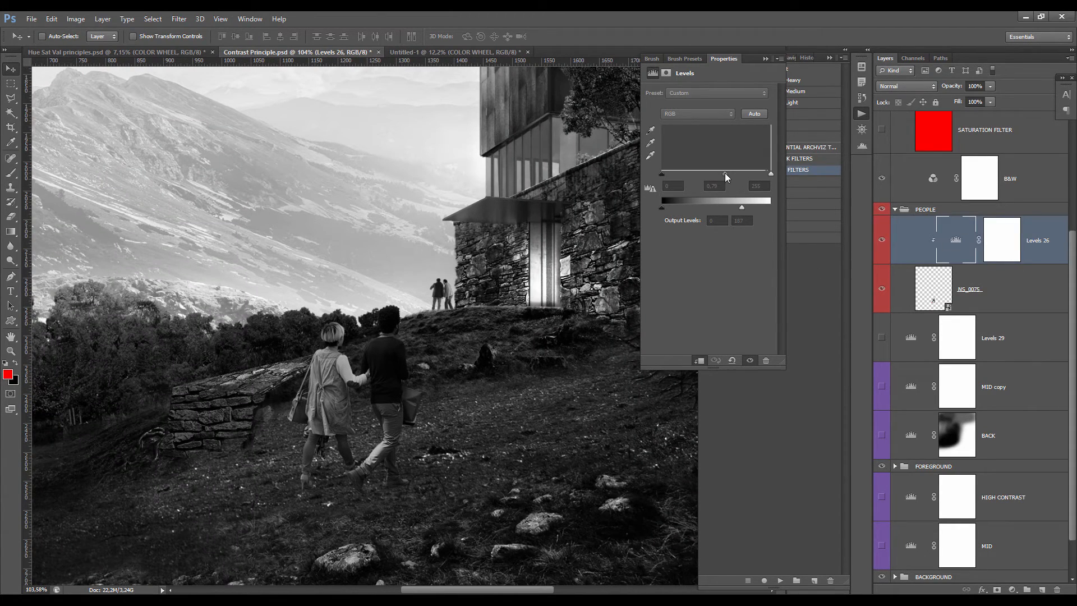
pyautogui.moveTo(706, 177); pyautogui.dragTo(748, 214)
pyautogui.scroll(-3, 441, 368)
pyautogui.scroll(-10, 376, 357)
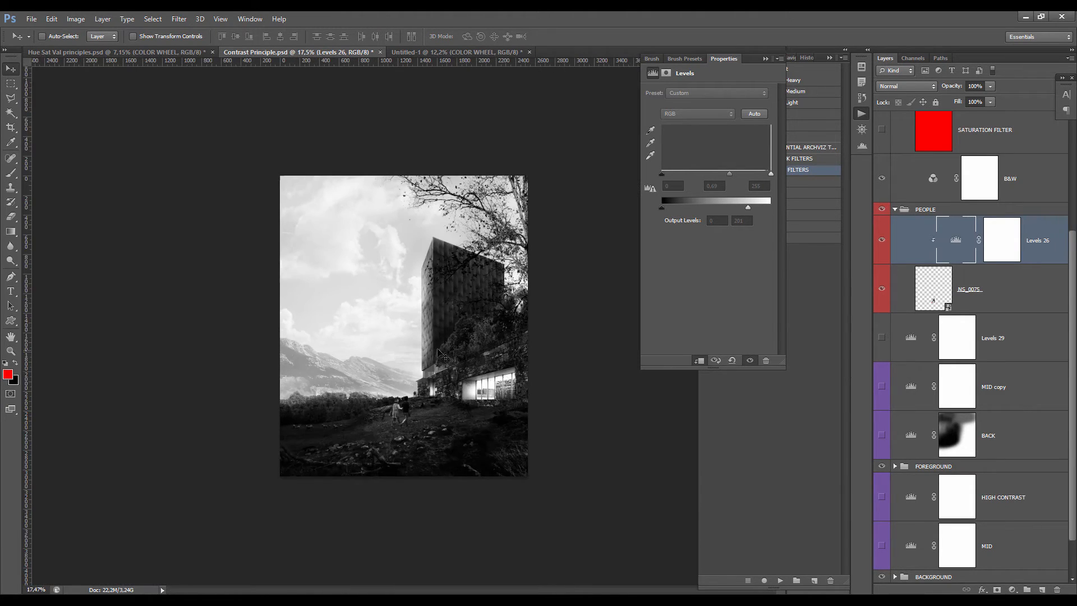
# - Compare the couple's brightness with and without Levels 26 in the full black-and-white image, leaving the layer hidden
pyautogui.scroll(4, 354, 356)
pyautogui.click(881, 240)
pyautogui.click(881, 240)
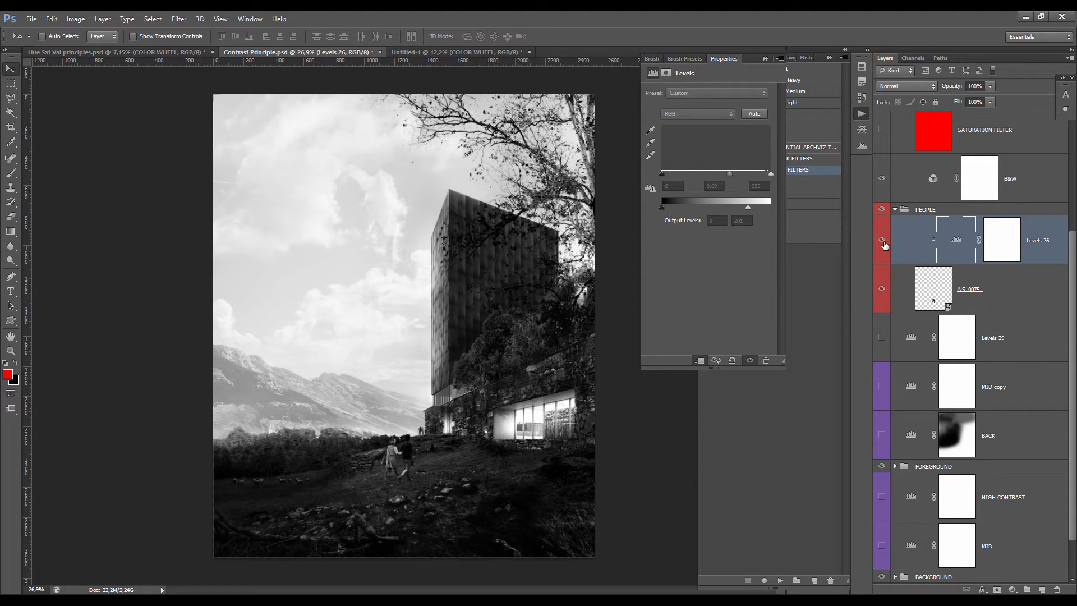
pyautogui.click(881, 240)
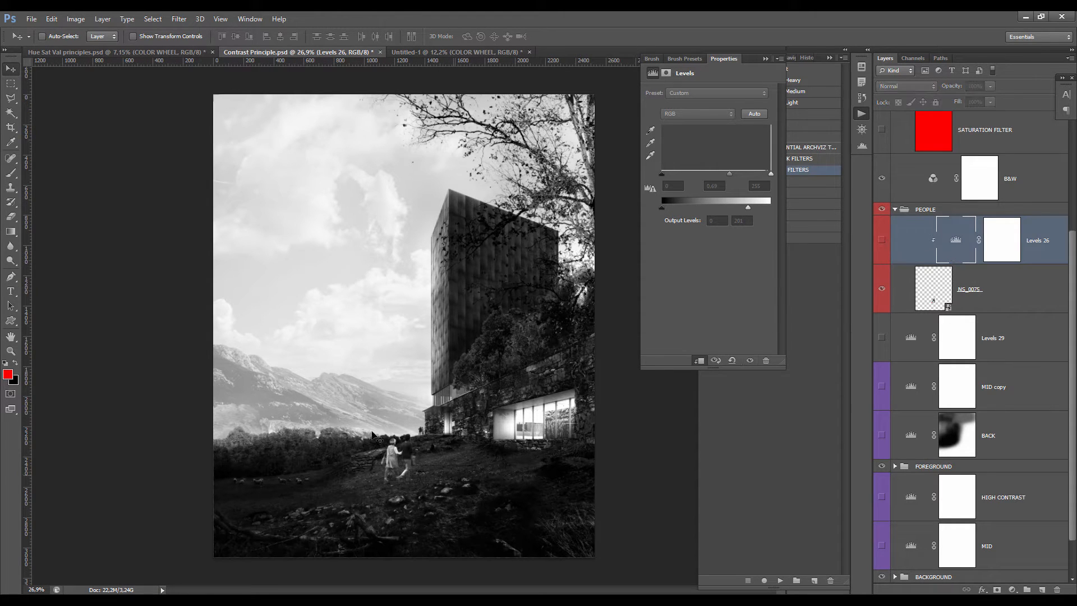
pyautogui.scroll(2, 373, 429)
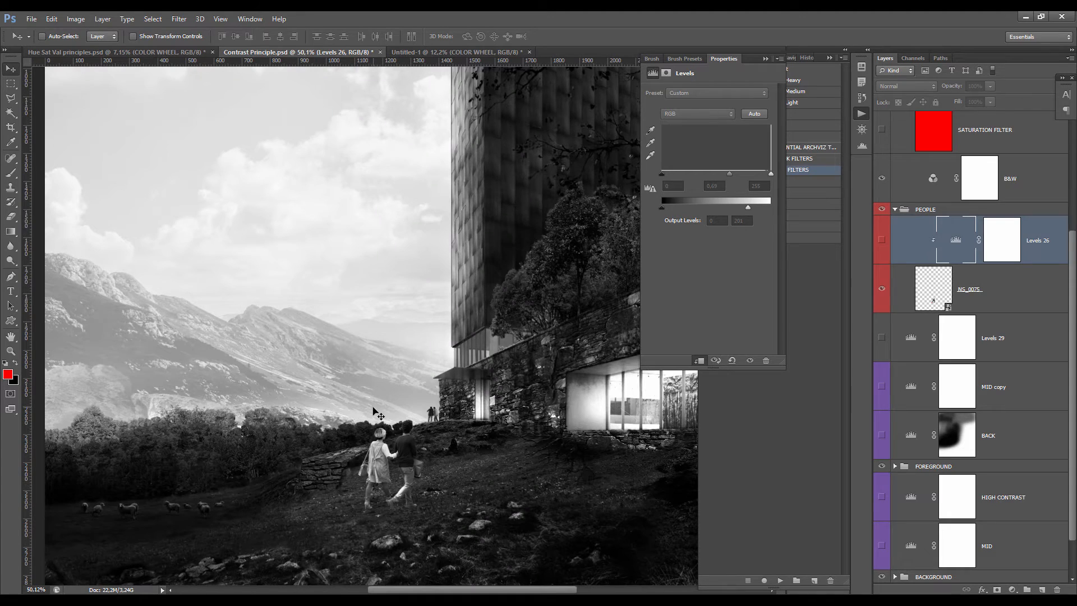
pyautogui.scroll(-2, 375, 413)
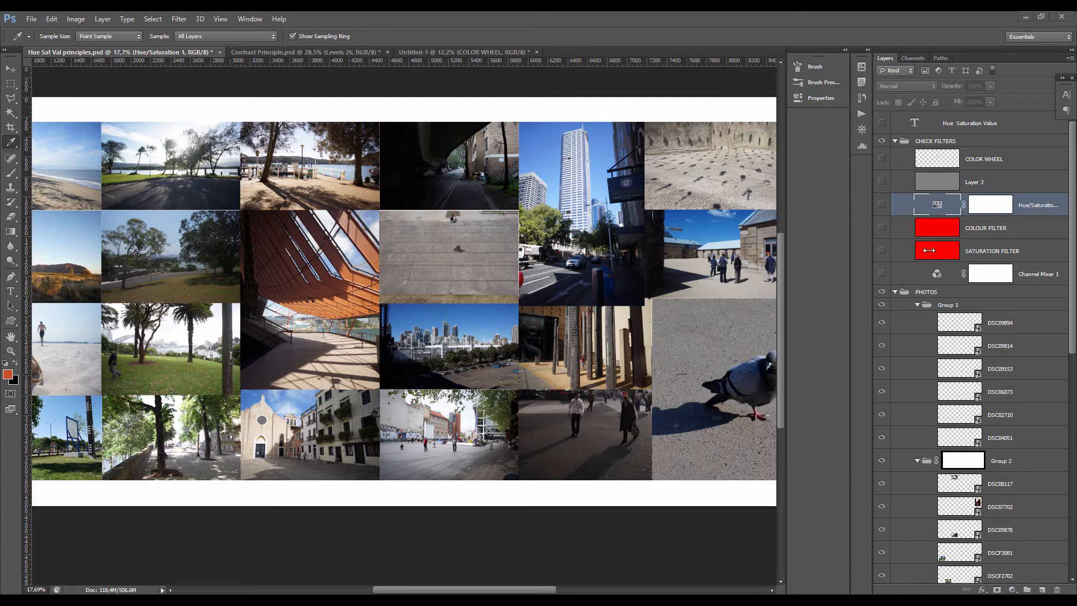
# - Show the SATURATION FILTER, COLOUR FILTER and Hue/Saturation layers over the photo collage in Hue Sat Val principles.psd
pyautogui.click(898, 253)
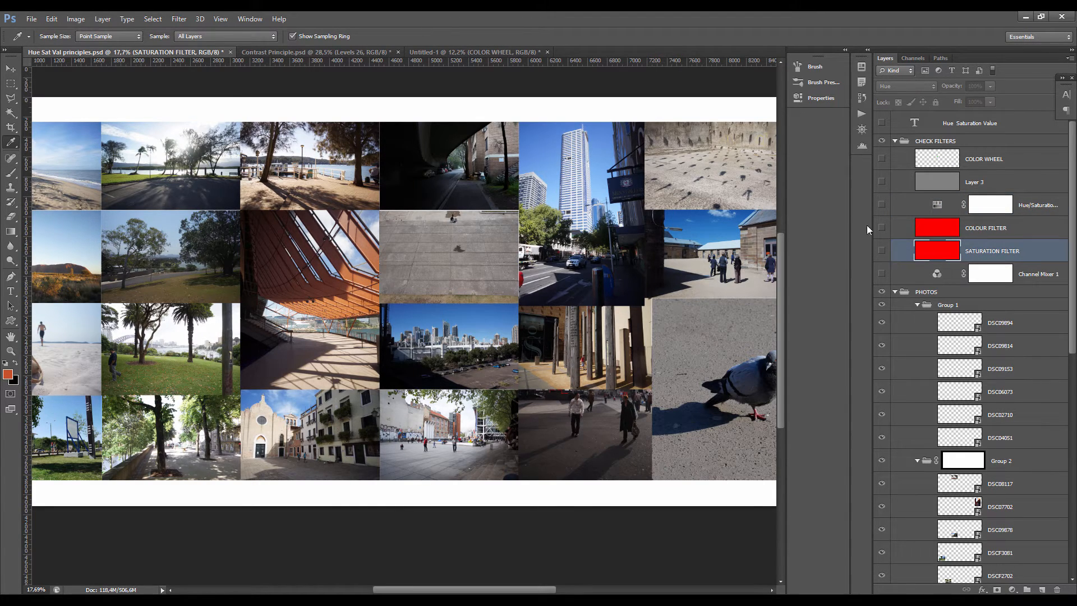
pyautogui.click(882, 251)
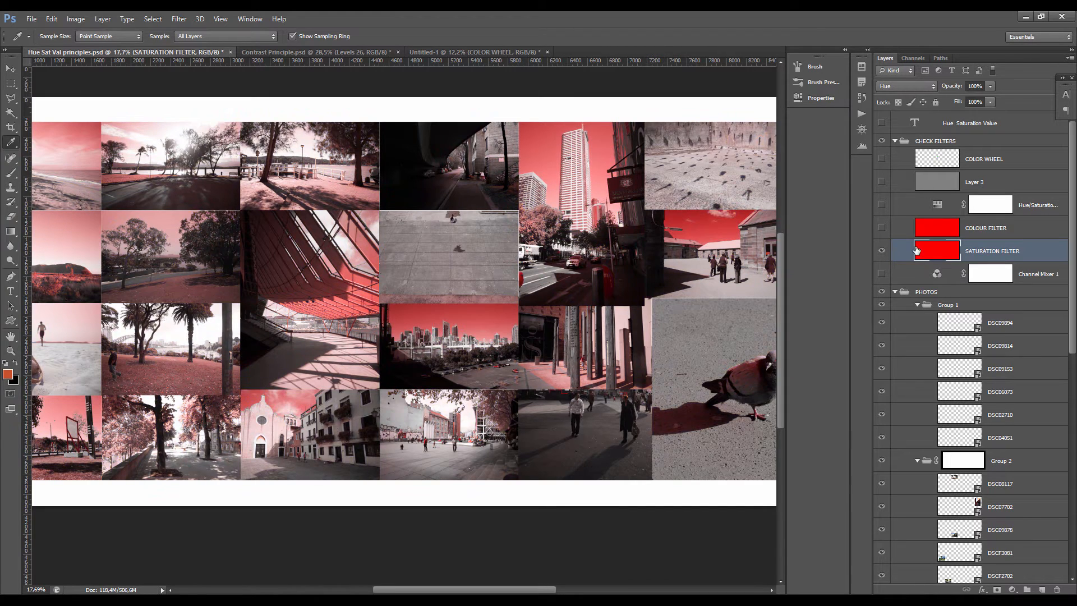
pyautogui.click(926, 228)
pyautogui.click(882, 227)
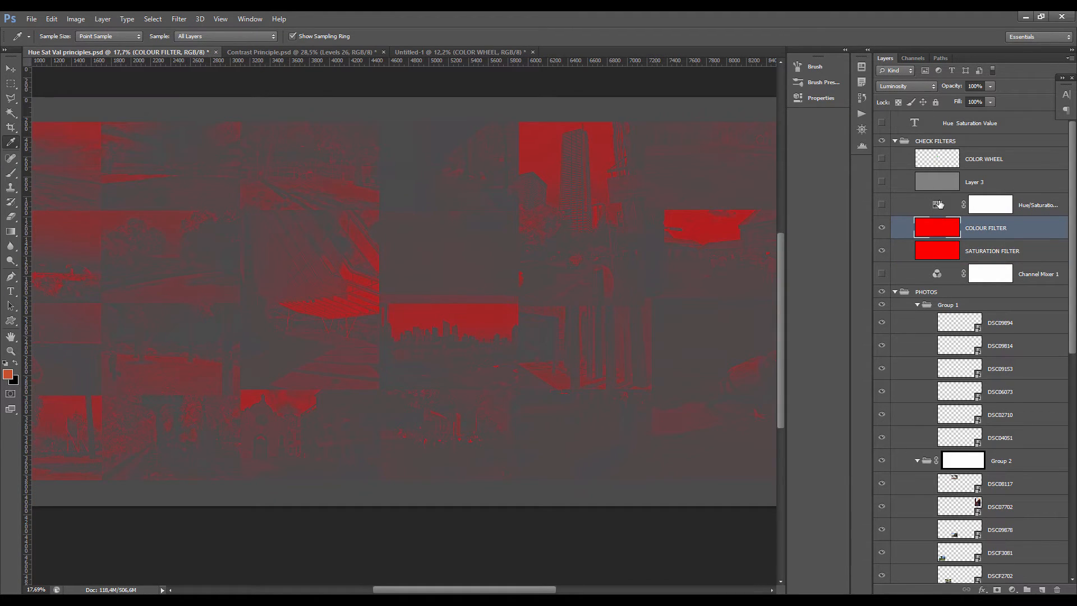
pyautogui.click(938, 205)
pyautogui.click(882, 204)
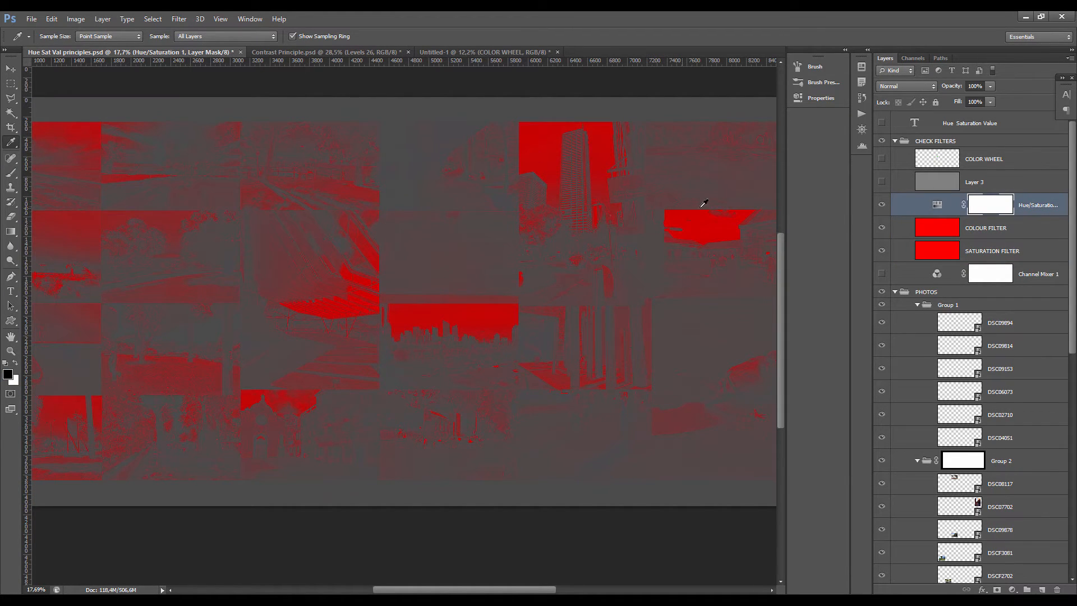
# - Check the Hue/Saturation layer's settings and compare the collage's saturation map with and without that layer
pyautogui.doubleClick(928, 207)
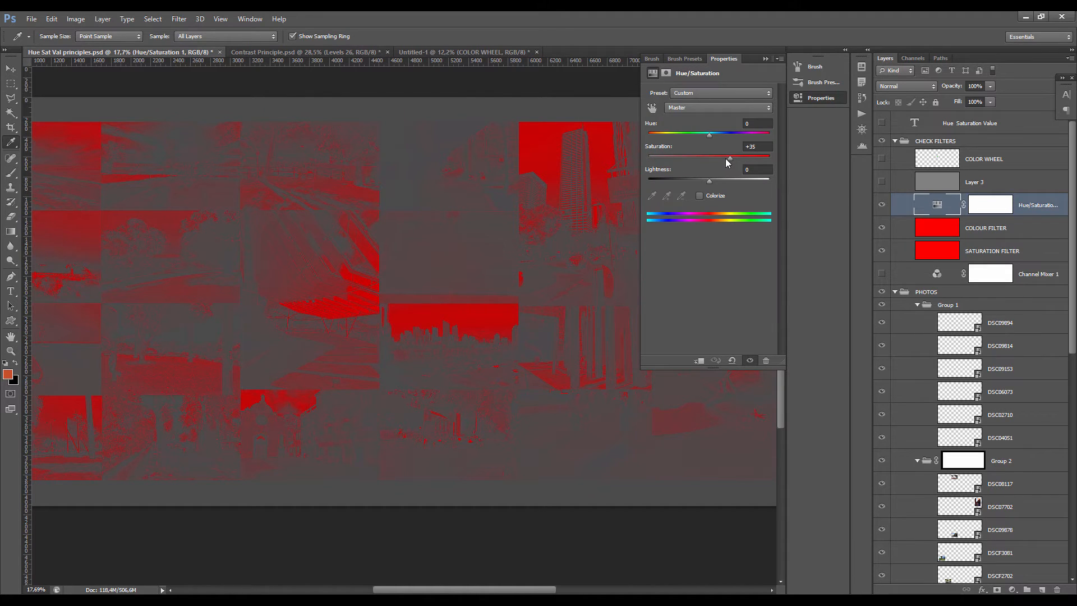
pyautogui.click(881, 204)
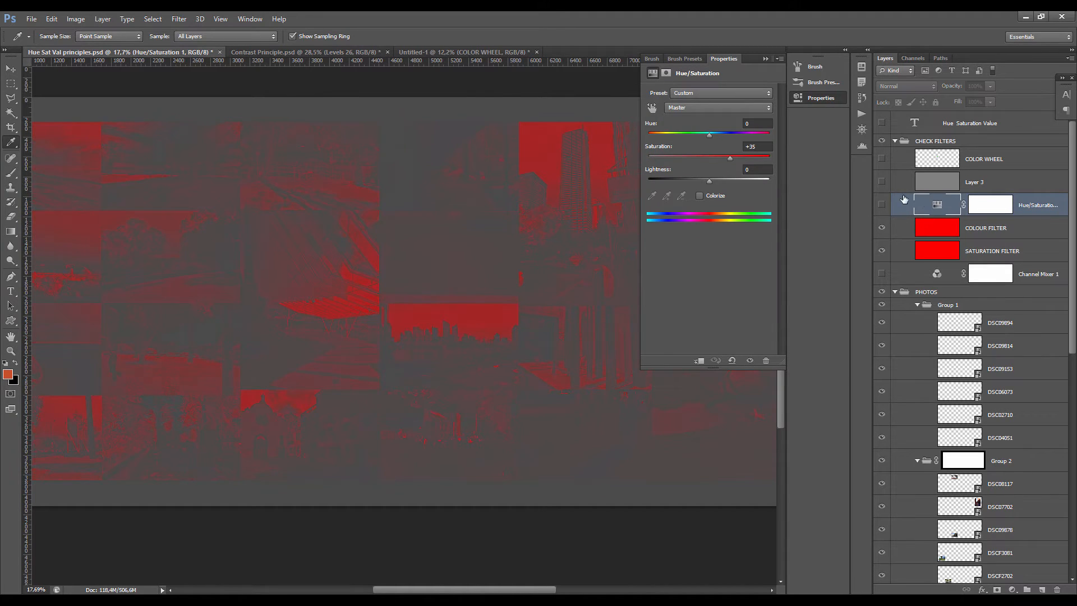
pyautogui.click(882, 204)
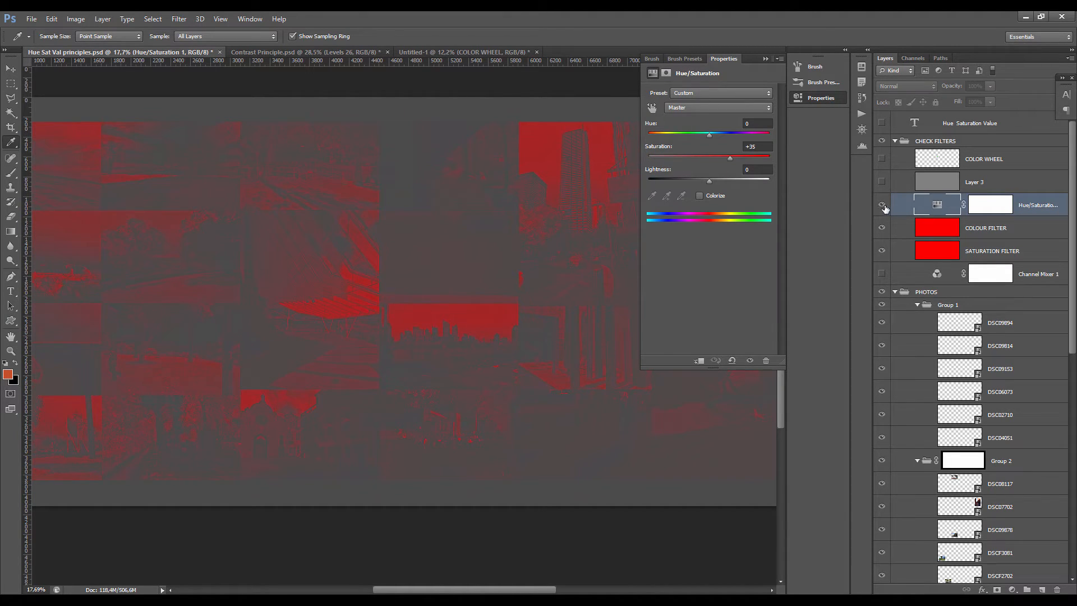
pyautogui.click(766, 58)
# - Examine the saturation map of the whole photo collage and the tree, path and timber roof photos up close
pyautogui.scroll(-1, 443, 224)
pyautogui.scroll(-1, 407, 236)
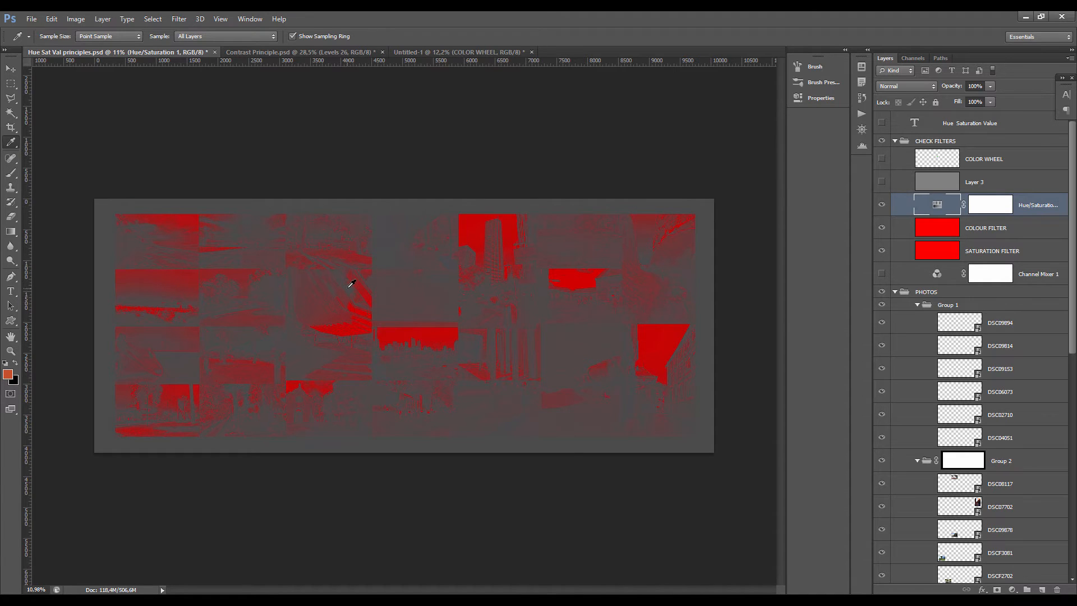
pyautogui.scroll(1, 336, 257)
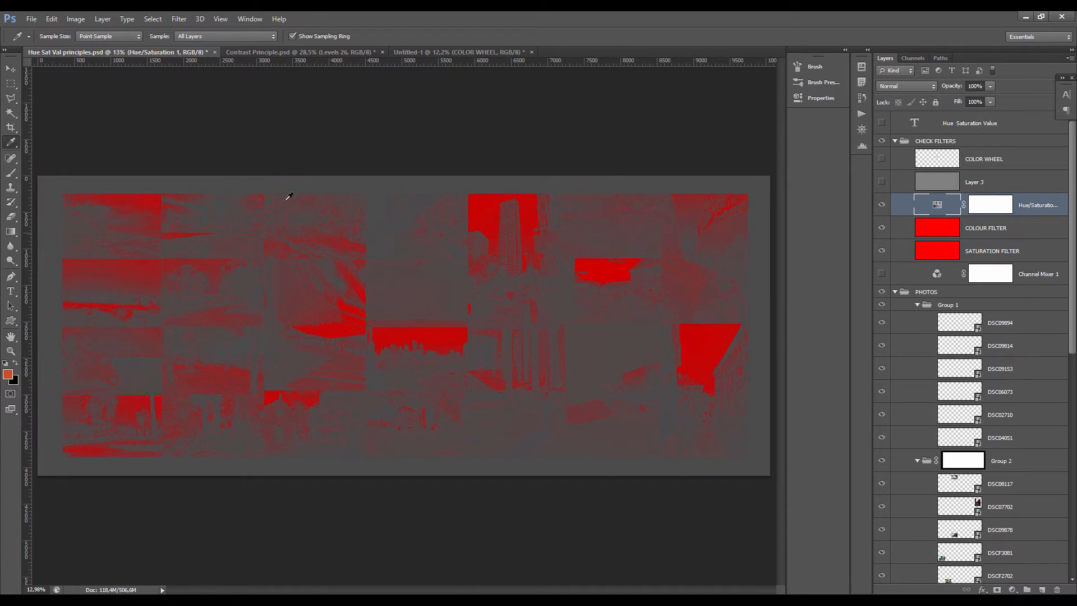
pyautogui.scroll(3, 288, 196)
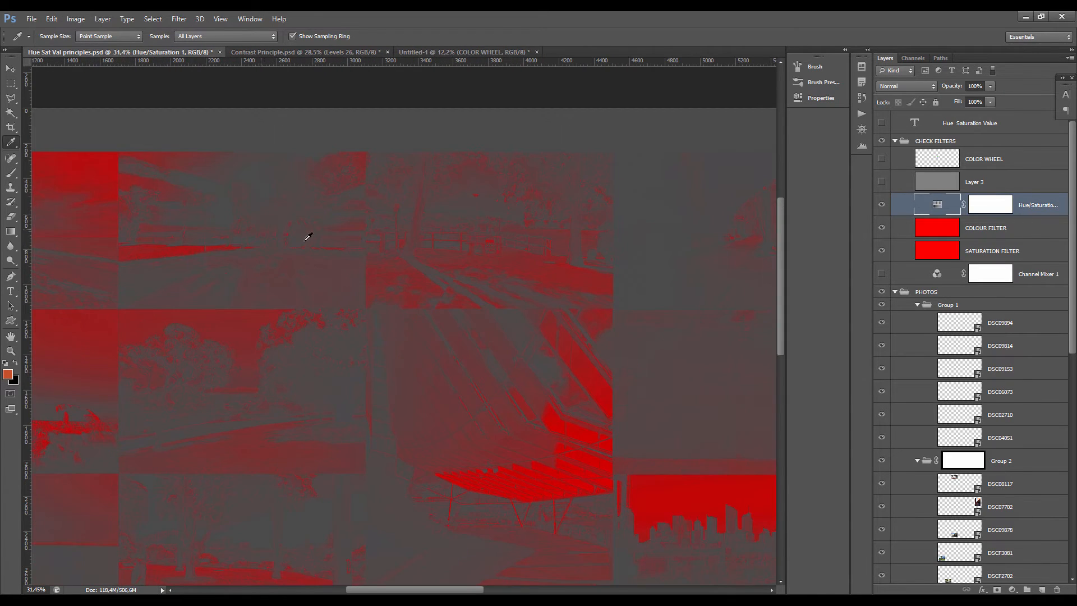
pyautogui.scroll(-4, 308, 236)
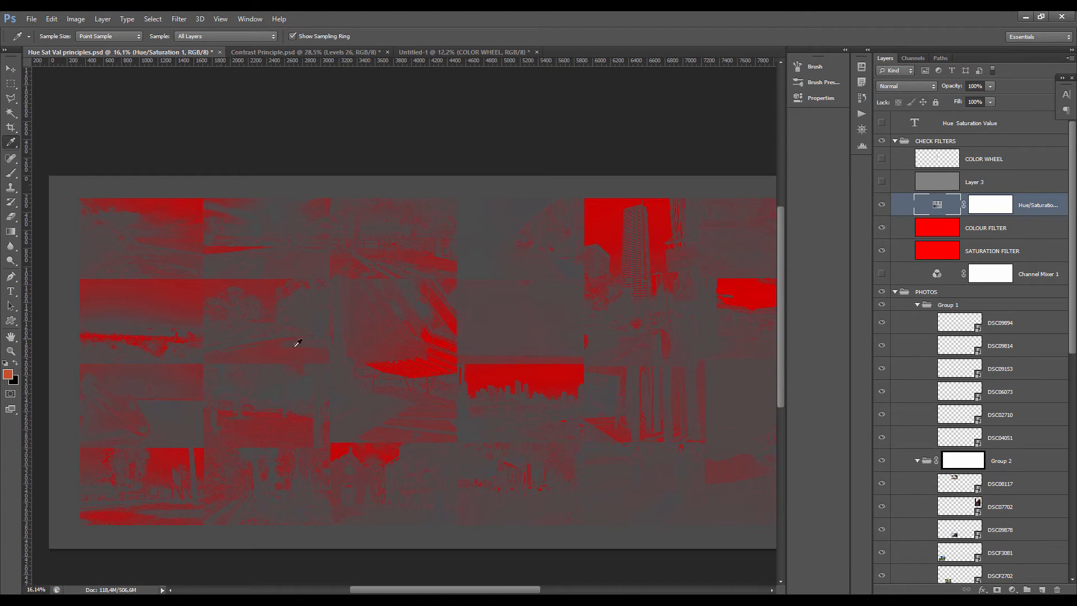
pyautogui.scroll(3, 297, 342)
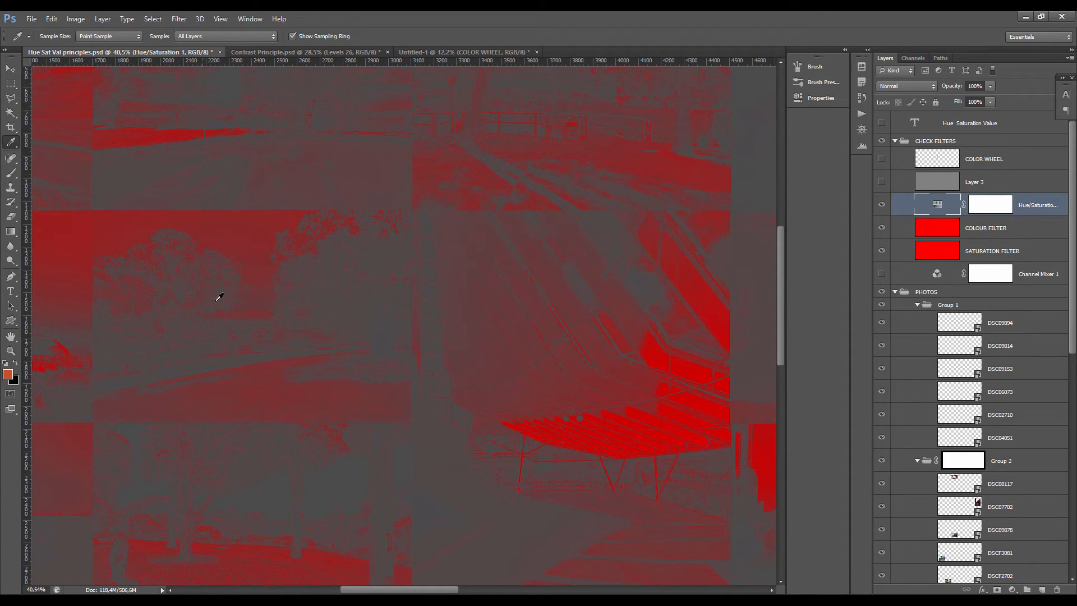
pyautogui.scroll(-2, 269, 309)
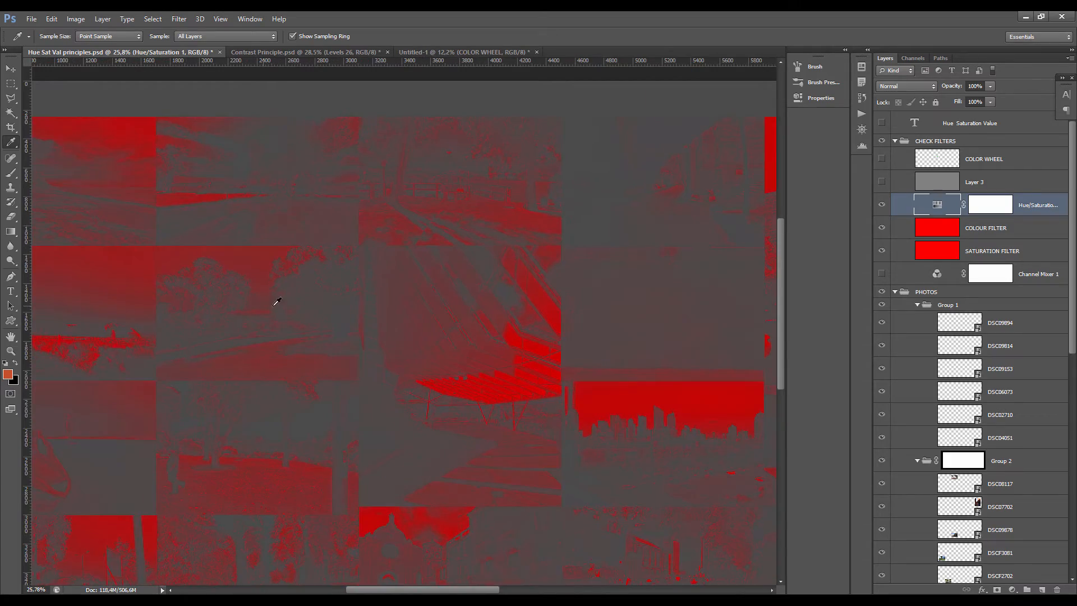
# - Hide the CHECK FILTERS group to view the photo collage in its original colours
pyautogui.click(881, 141)
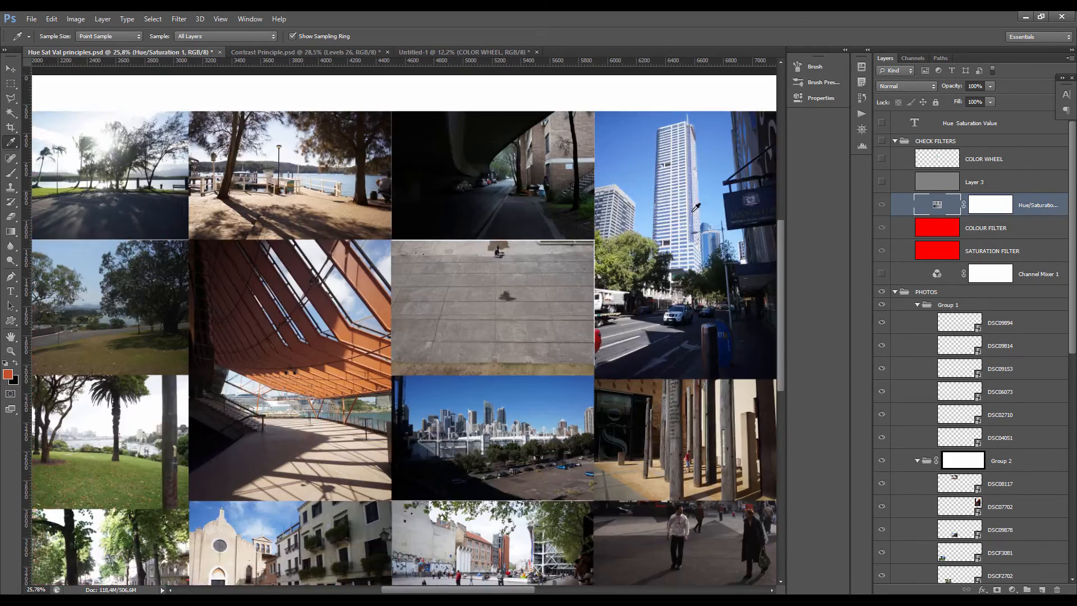
pyautogui.scroll(-2, 412, 287)
pyautogui.scroll(5, 443, 286)
pyautogui.scroll(-6, 392, 266)
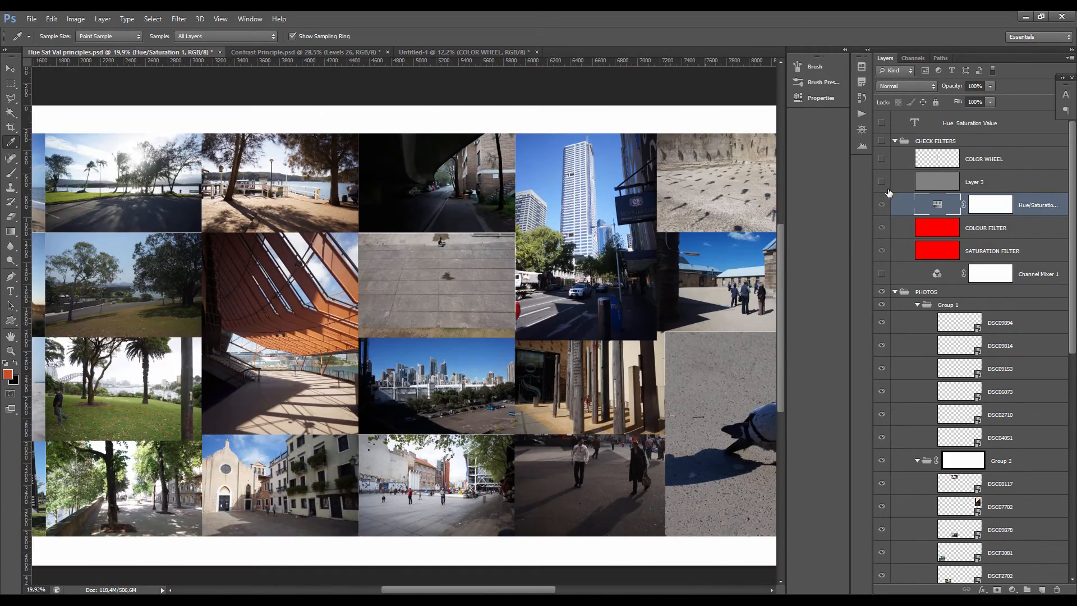
# - Show the CHECK FILTERS group again and examine the saturation map of the pigeon, street, skyline and tower photos
pyautogui.click(881, 141)
pyautogui.scroll(3, 626, 298)
pyautogui.scroll(3, 690, 383)
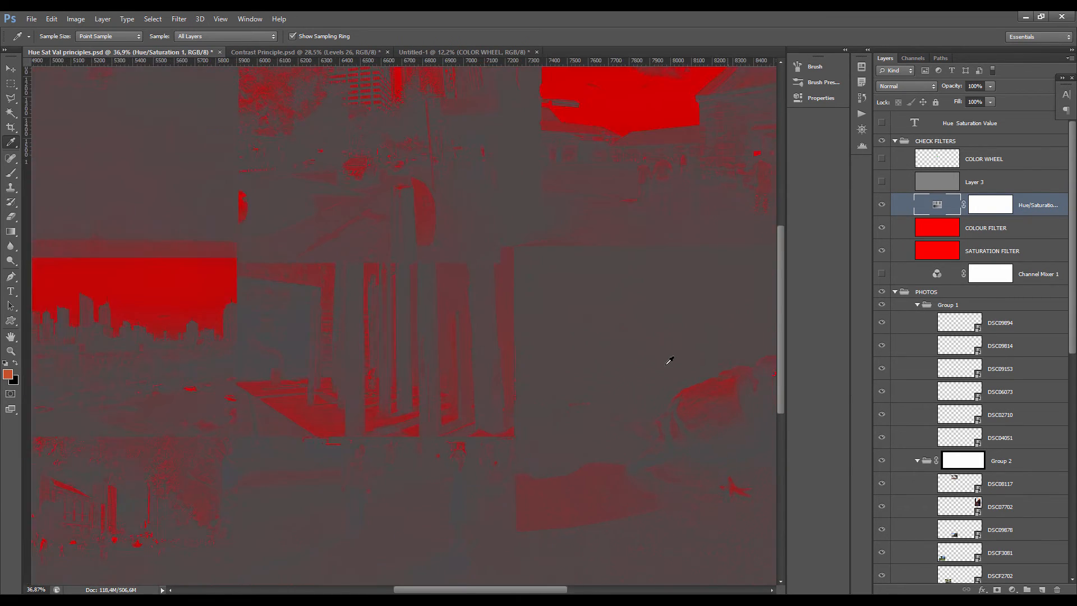
pyautogui.scroll(-2, 667, 361)
pyautogui.moveTo(577, 385); pyautogui.dragTo(539, 363)
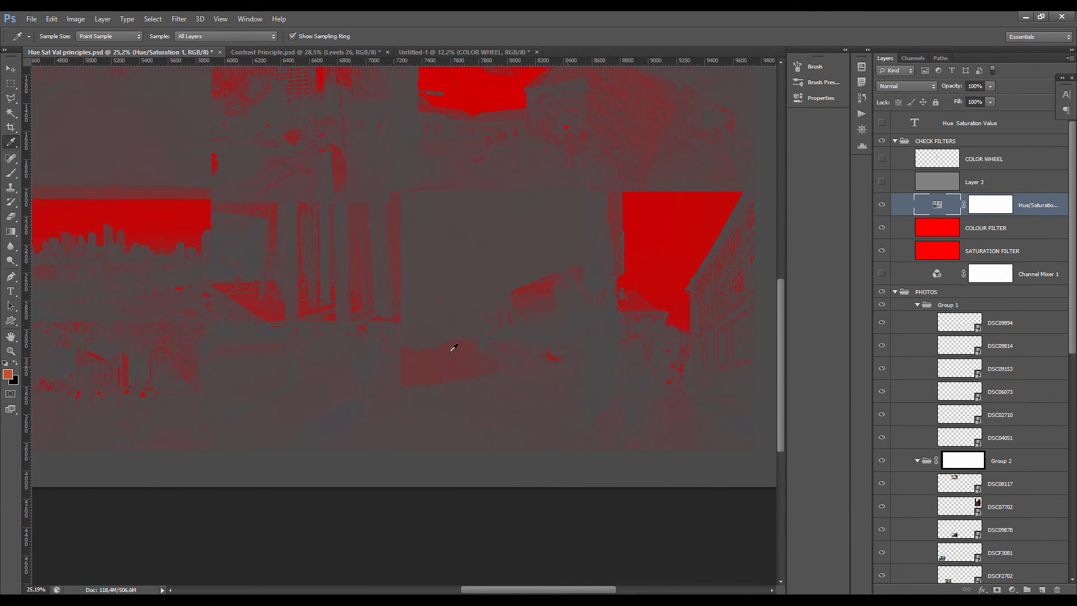
pyautogui.moveTo(469, 305); pyautogui.dragTo(634, 129)
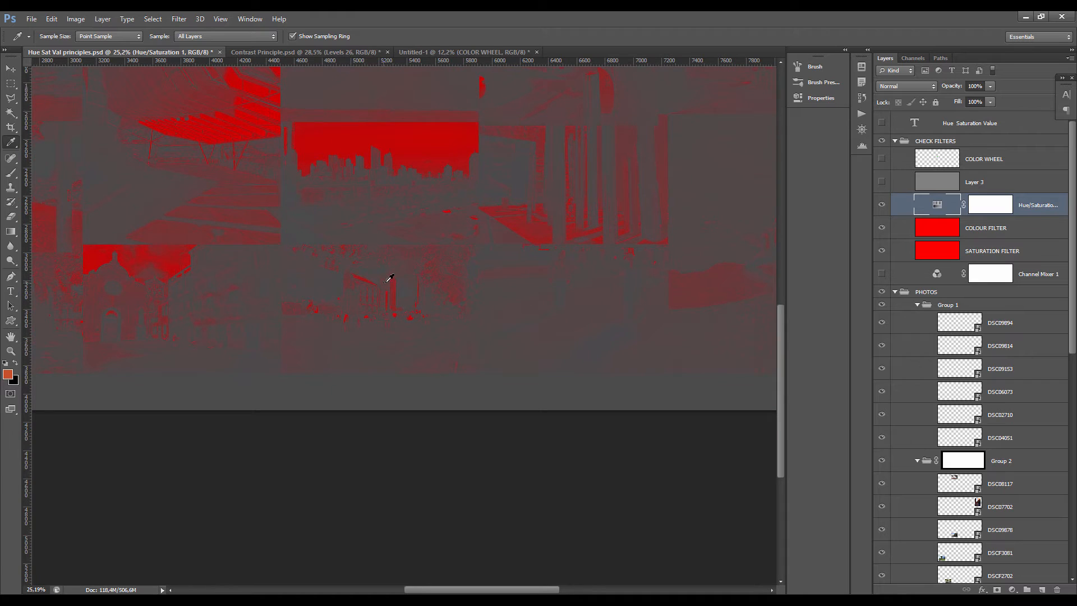
pyautogui.moveTo(368, 250); pyautogui.dragTo(406, 401)
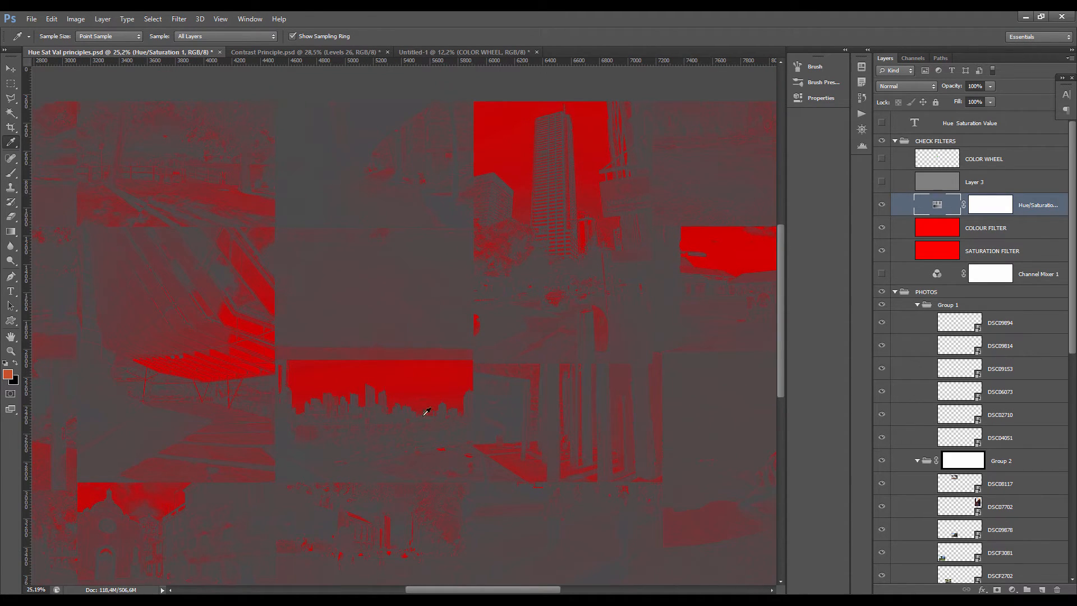
pyautogui.moveTo(603, 289); pyautogui.dragTo(497, 279)
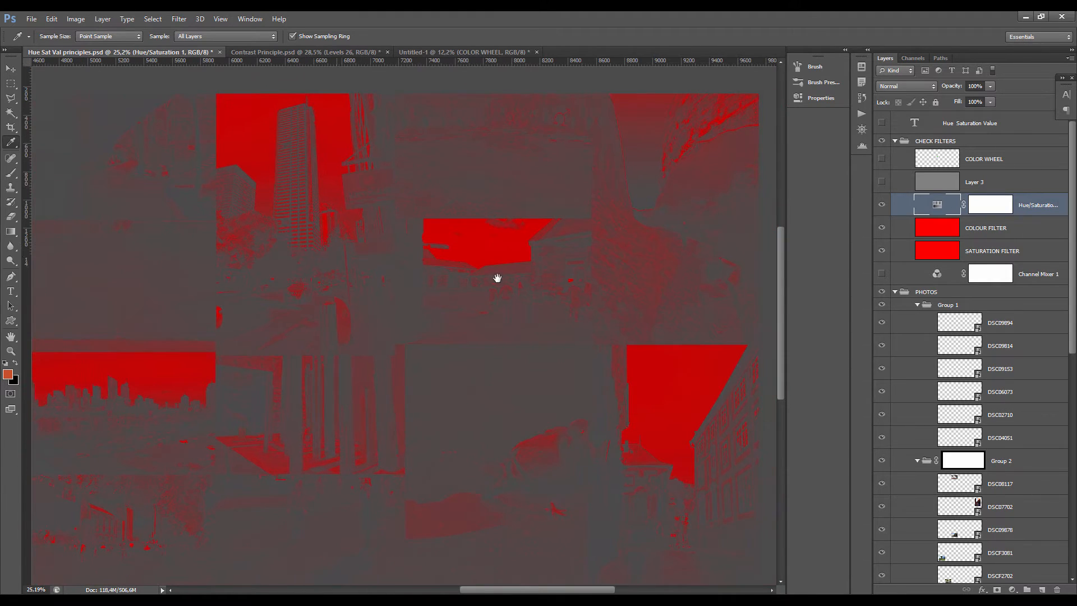
pyautogui.moveTo(624, 403); pyautogui.dragTo(550, 350)
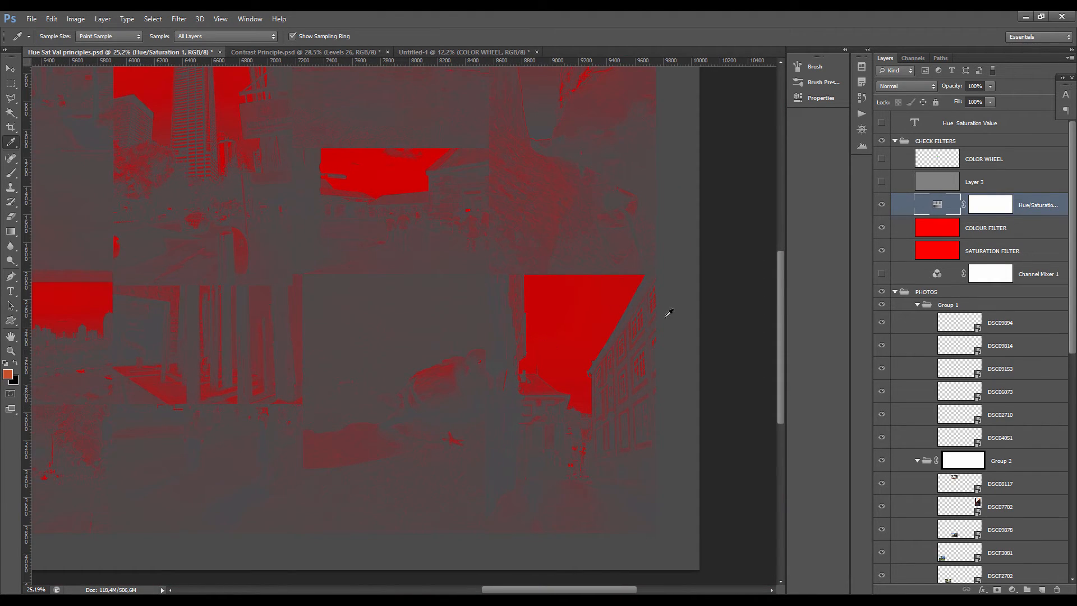
pyautogui.moveTo(199, 314); pyautogui.dragTo(496, 335)
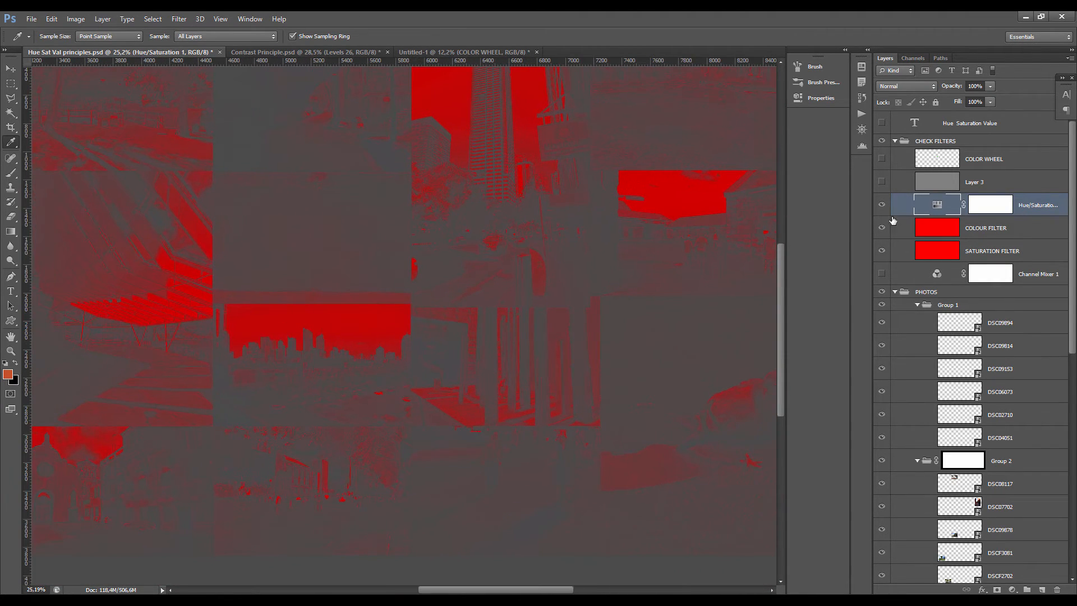
# - Hide the CHECK FILTERS group to view the tower, courtyard, skyline and pigeon photos in their original colours
pyautogui.click(881, 142)
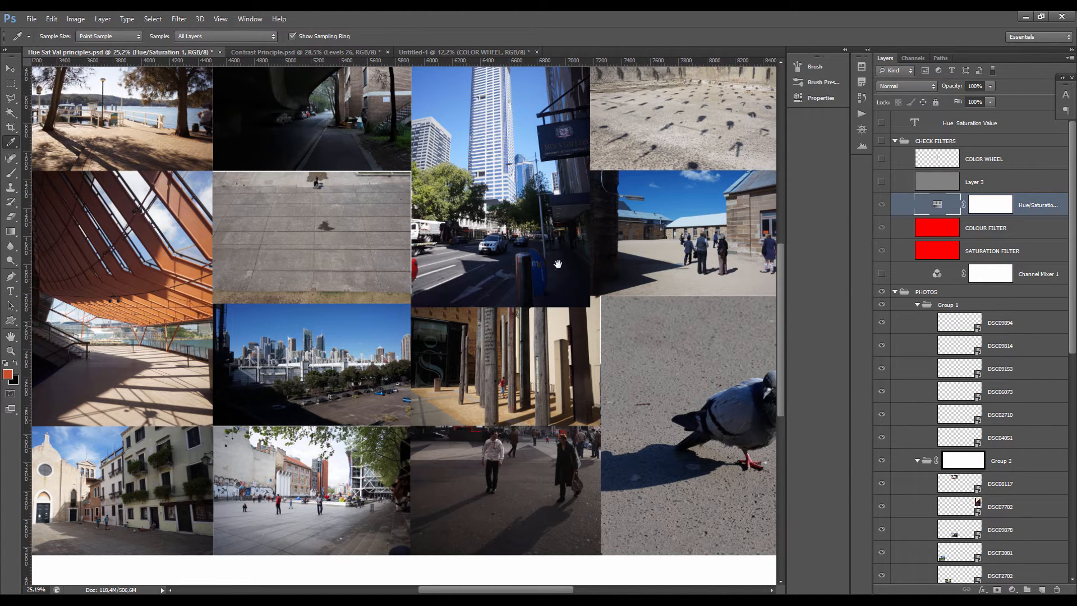
pyautogui.moveTo(554, 268); pyautogui.dragTo(491, 361)
pyautogui.moveTo(369, 399); pyautogui.dragTo(385, 384)
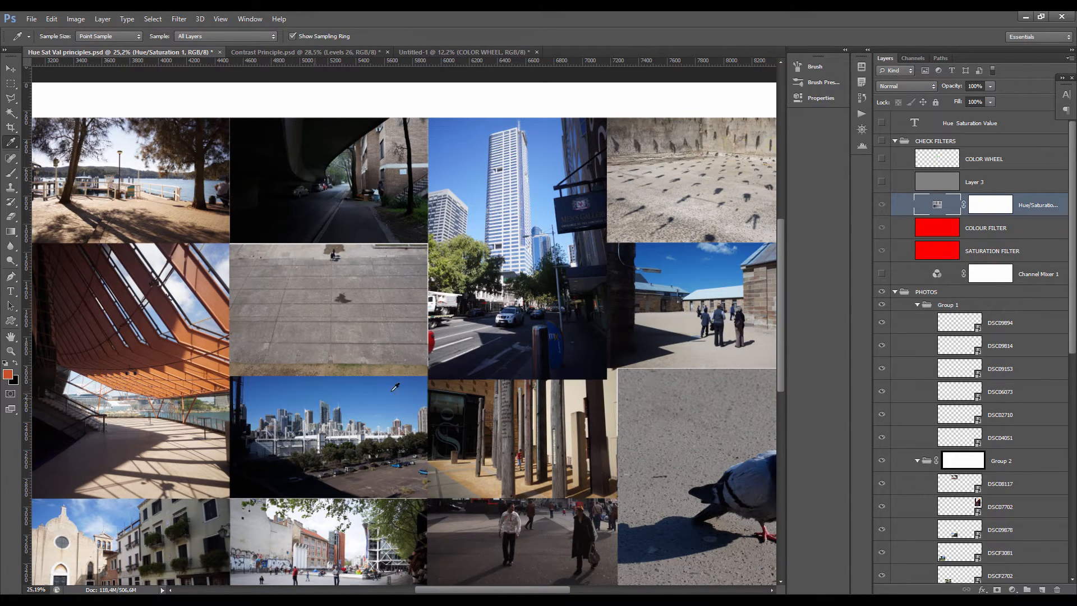
pyautogui.moveTo(495, 309); pyautogui.dragTo(424, 370)
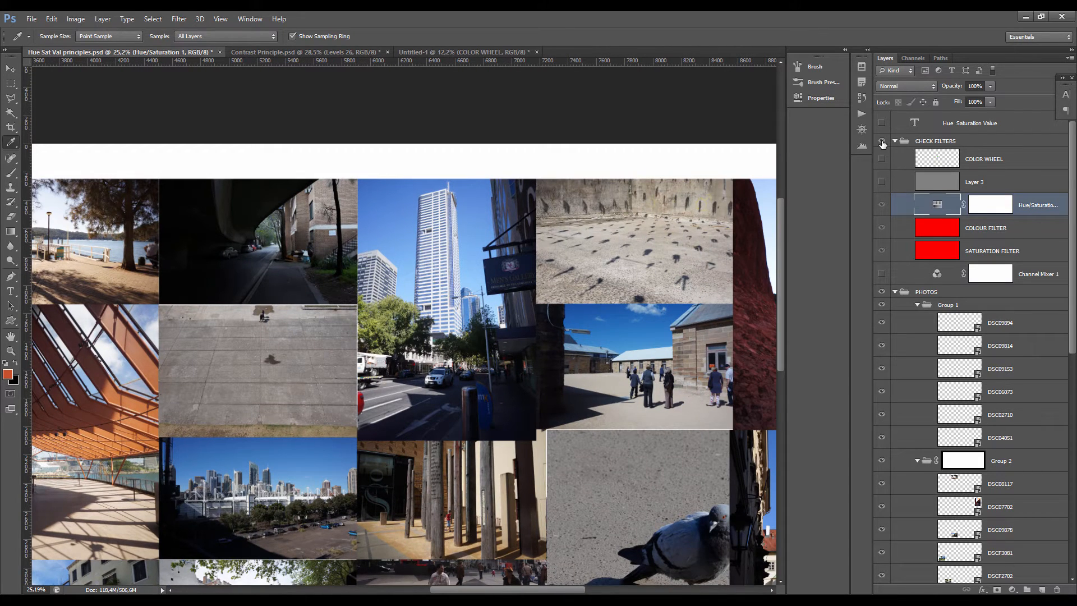
# - Show the CHECK FILTERS group again and survey the saturation map across the collage to its lower-left photos
pyautogui.click(882, 144)
pyautogui.scroll(-3, 512, 293)
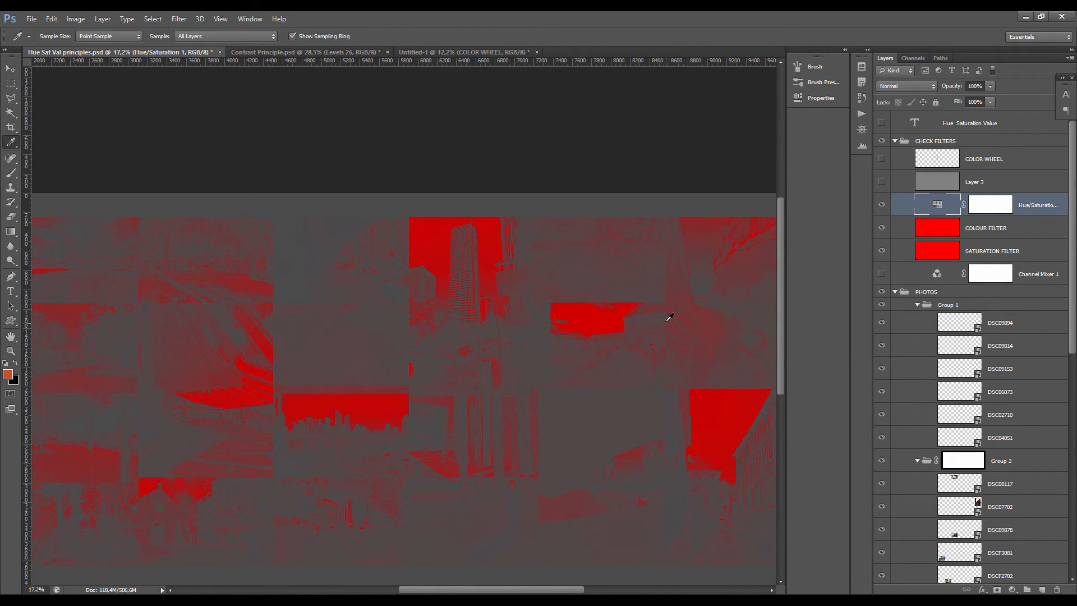
pyautogui.moveTo(728, 382); pyautogui.dragTo(493, 338)
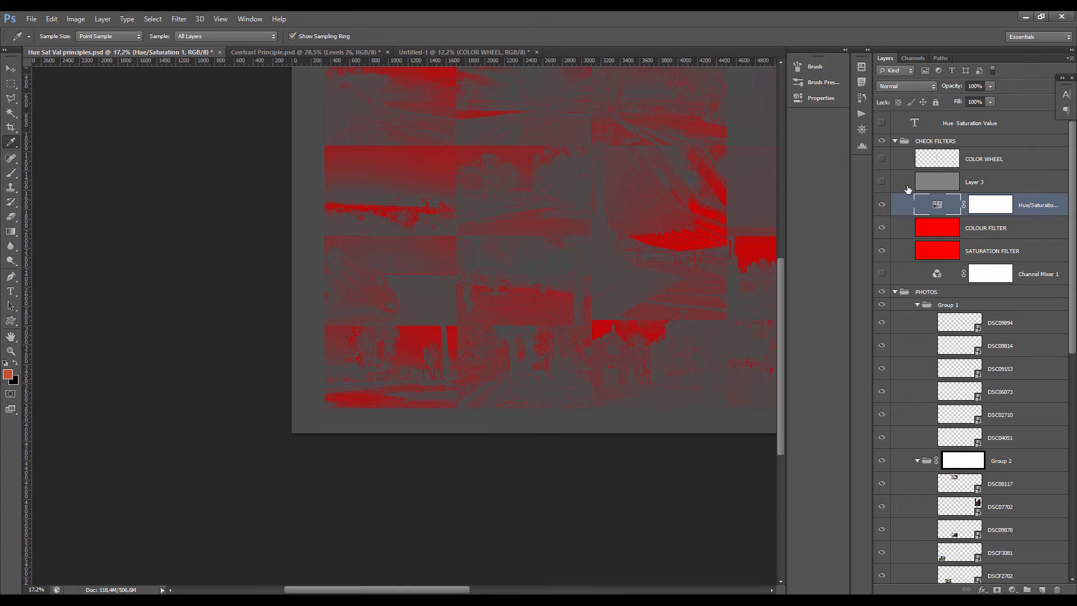
# - Hide the CHECK FILTERS group and view the desert, beach, park and church photos in original colours
pyautogui.click(882, 140)
pyautogui.scroll(2, 434, 344)
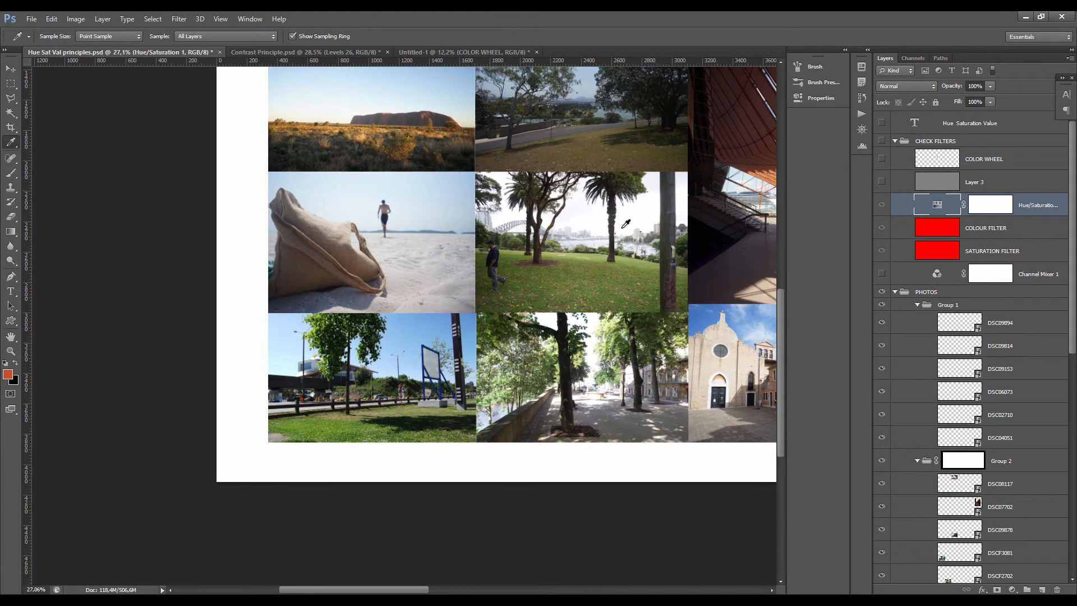
pyautogui.moveTo(567, 276); pyautogui.dragTo(429, 375)
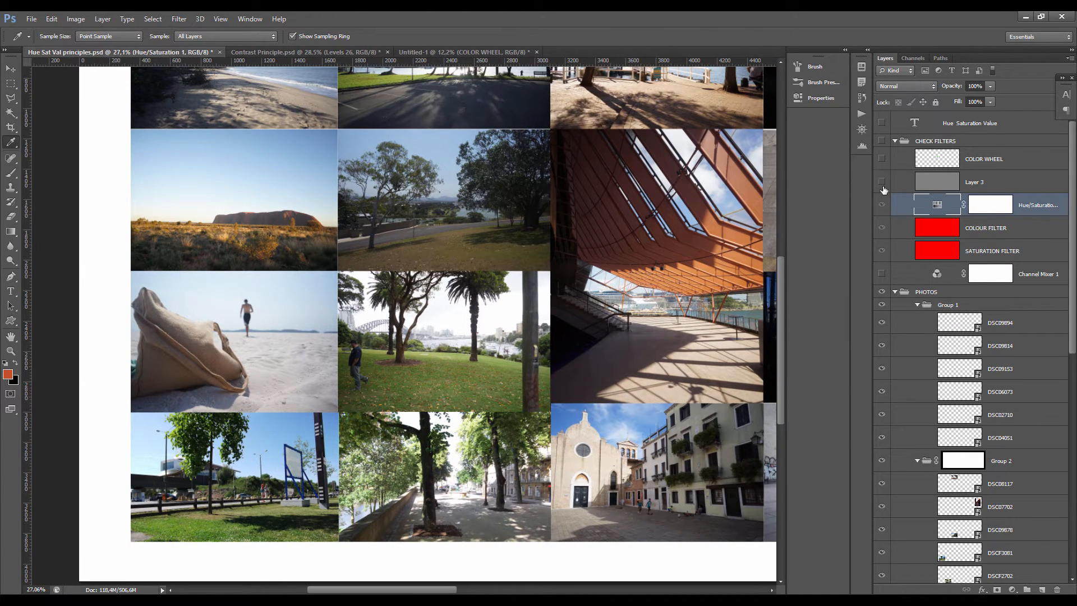
# - Show the CHECK FILTERS group and examine the saturation map of the park, desert, timber roof and city skyline photos
pyautogui.click(882, 141)
pyautogui.scroll(2, 478, 335)
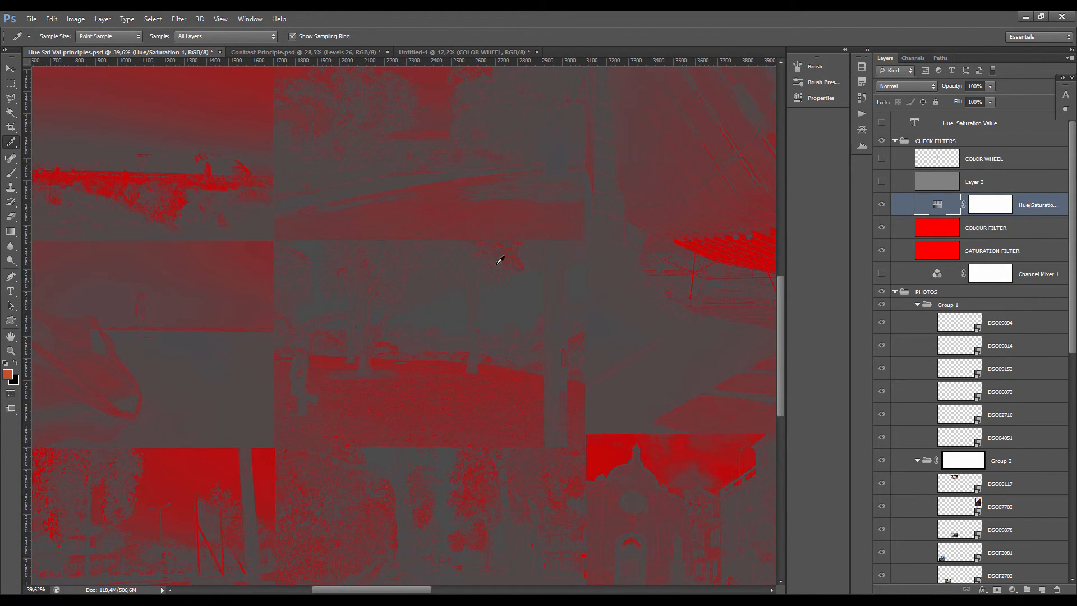
pyautogui.scroll(-4, 493, 362)
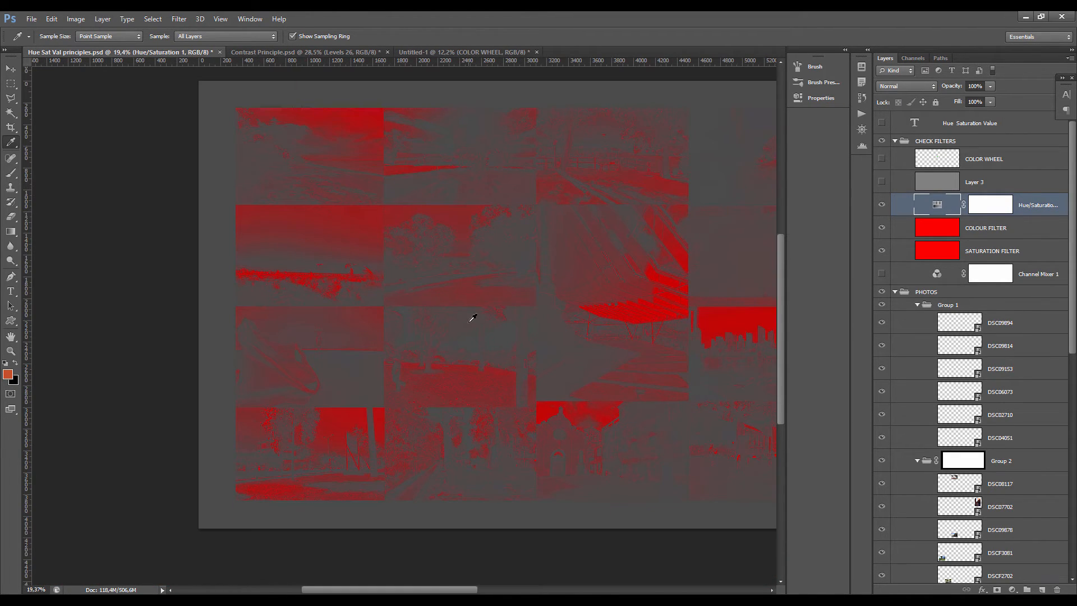
pyautogui.moveTo(599, 315); pyautogui.dragTo(465, 316)
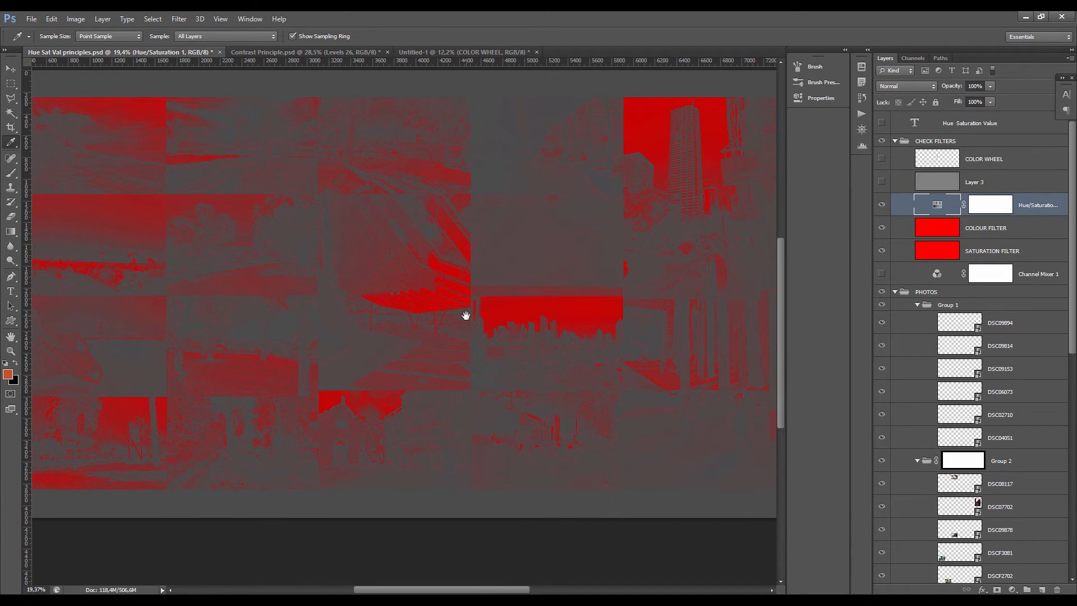
pyautogui.scroll(-1, 427, 280)
pyautogui.scroll(3, 456, 260)
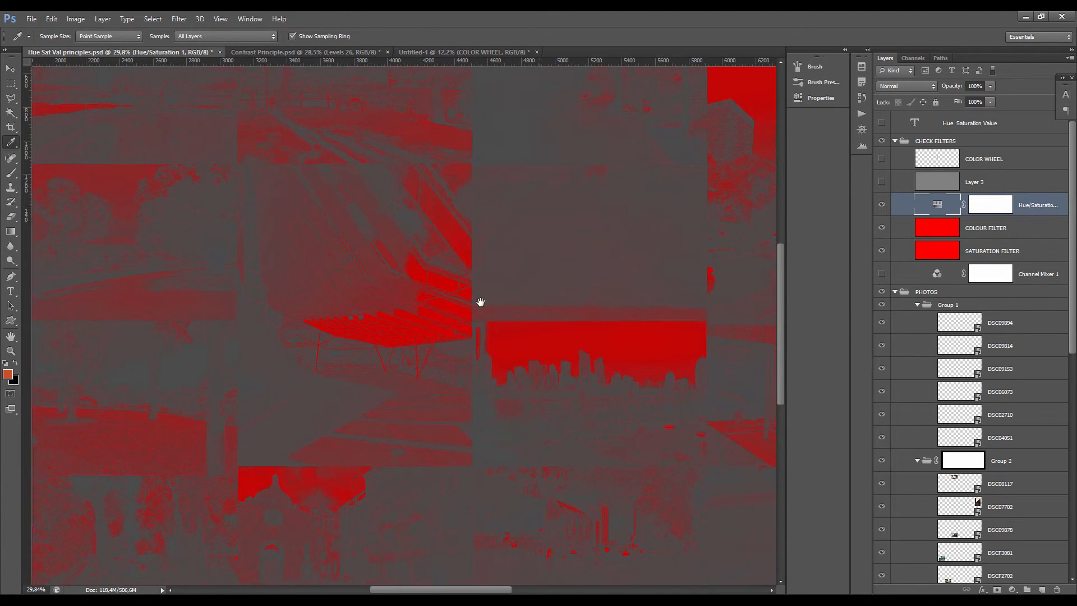
pyautogui.moveTo(589, 273); pyautogui.dragTo(477, 303)
pyautogui.scroll(-2, 460, 304)
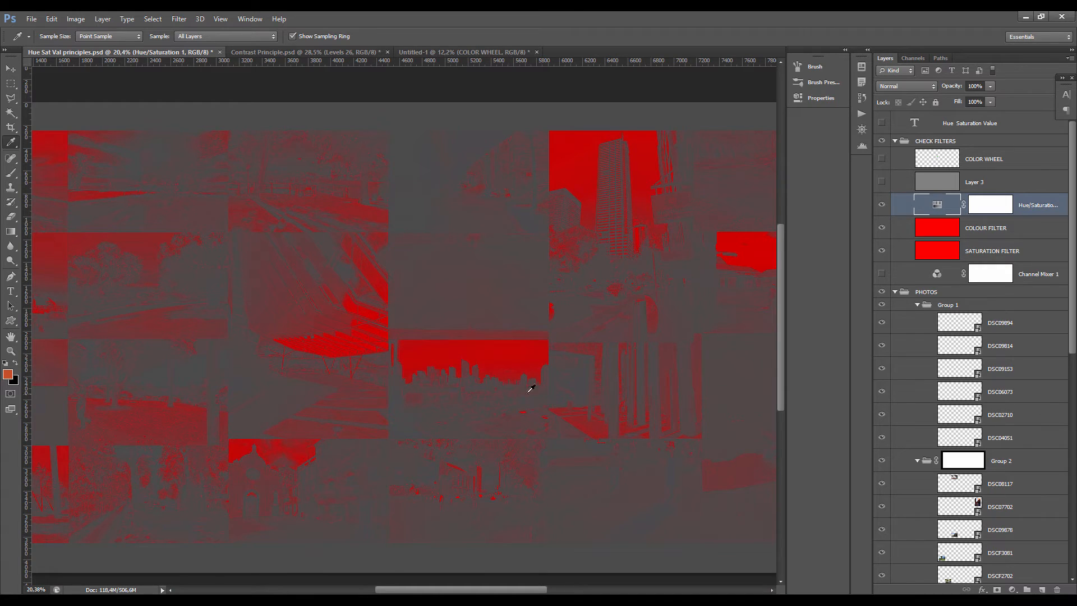
pyautogui.scroll(3, 447, 380)
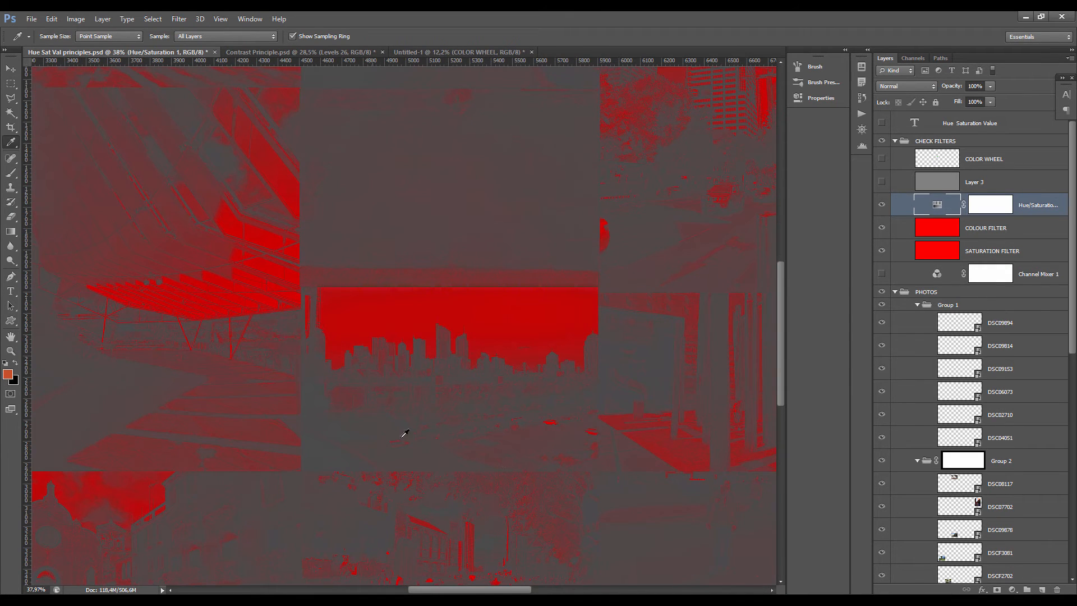
pyautogui.scroll(-2, 496, 361)
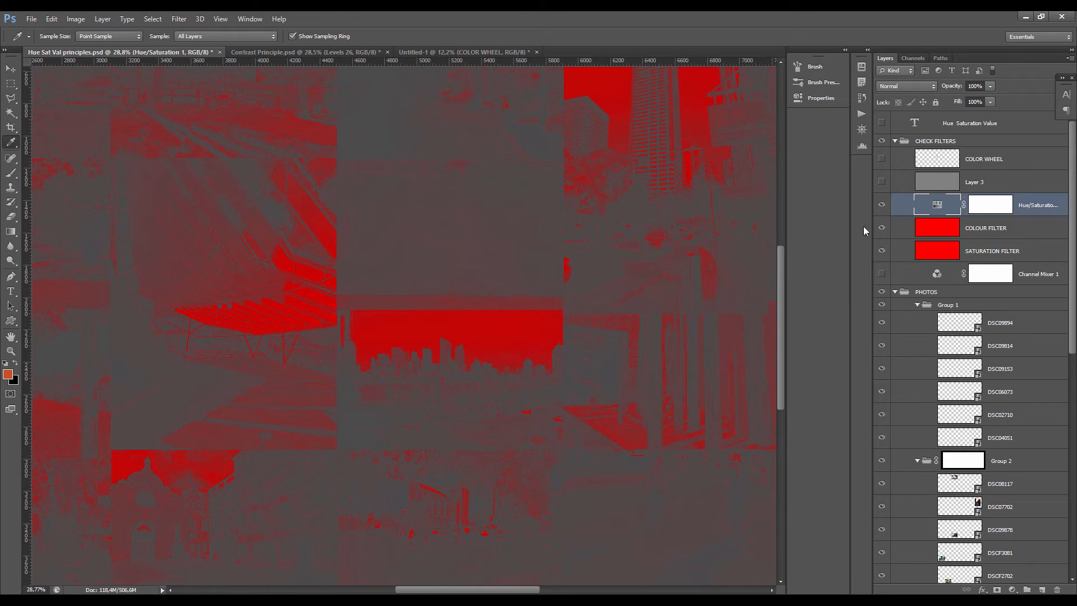
pyautogui.scroll(-1, 391, 335)
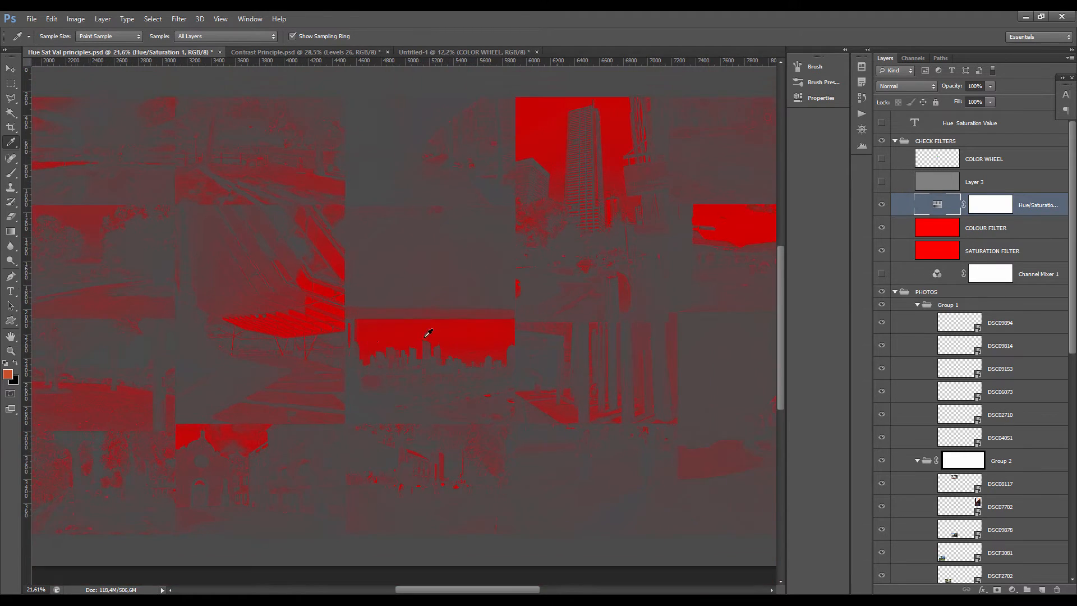
# - Hide the CHECK FILTERS group and examine the sandstone courtyard photo with its visitors up close in original colours
pyautogui.click(882, 140)
pyautogui.hscroll(5, 485, 393)
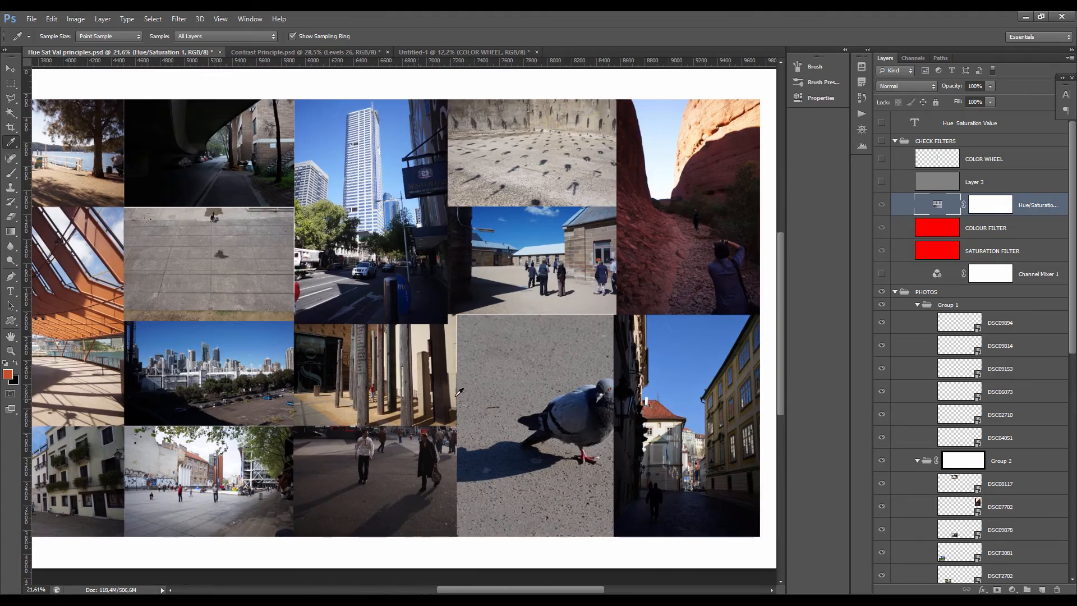
pyautogui.scroll(3, 583, 262)
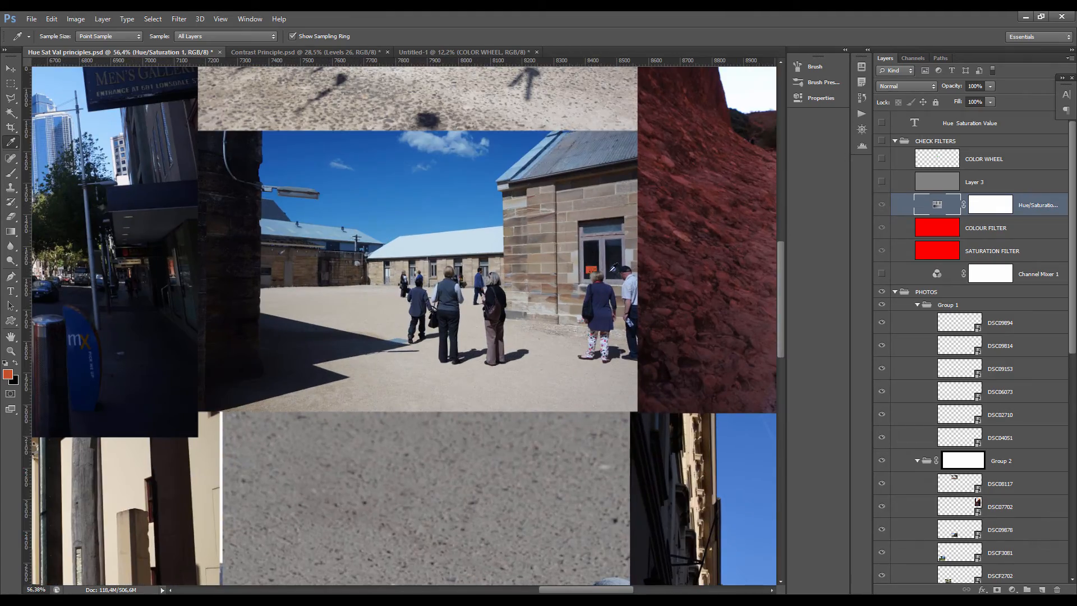
pyautogui.scroll(3, 438, 373)
pyautogui.hscroll(-3, 437, 373)
pyautogui.scroll(-2, 471, 380)
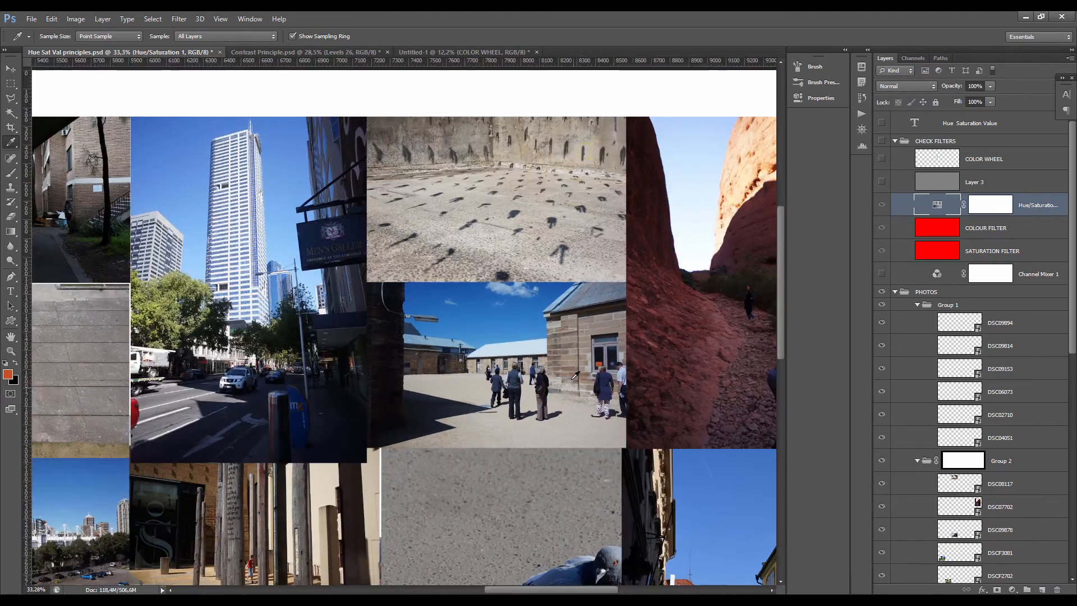
pyautogui.scroll(5, 547, 335)
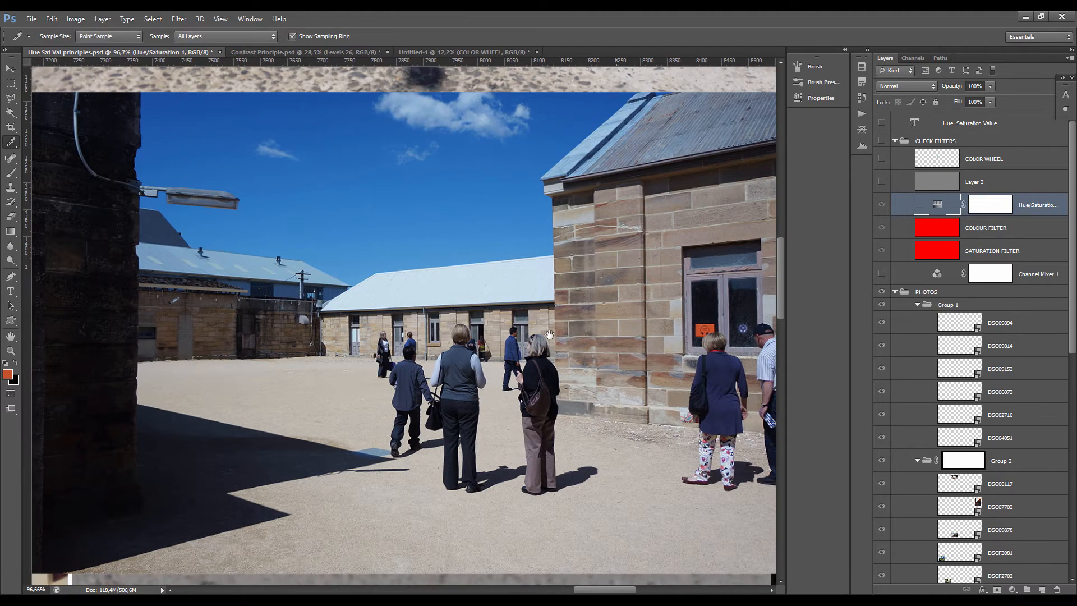
pyautogui.moveTo(672, 288); pyautogui.dragTo(545, 338)
pyautogui.scroll(-2, 545, 339)
pyautogui.moveTo(466, 413); pyautogui.dragTo(505, 314)
pyautogui.scroll(3, 465, 265)
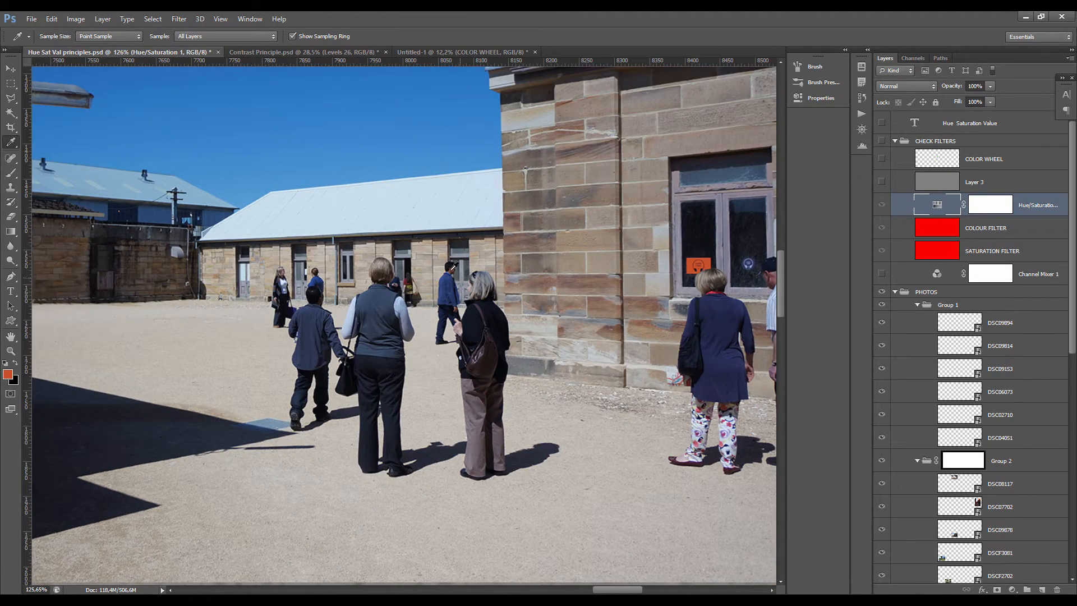
pyautogui.moveTo(692, 277); pyautogui.dragTo(623, 305)
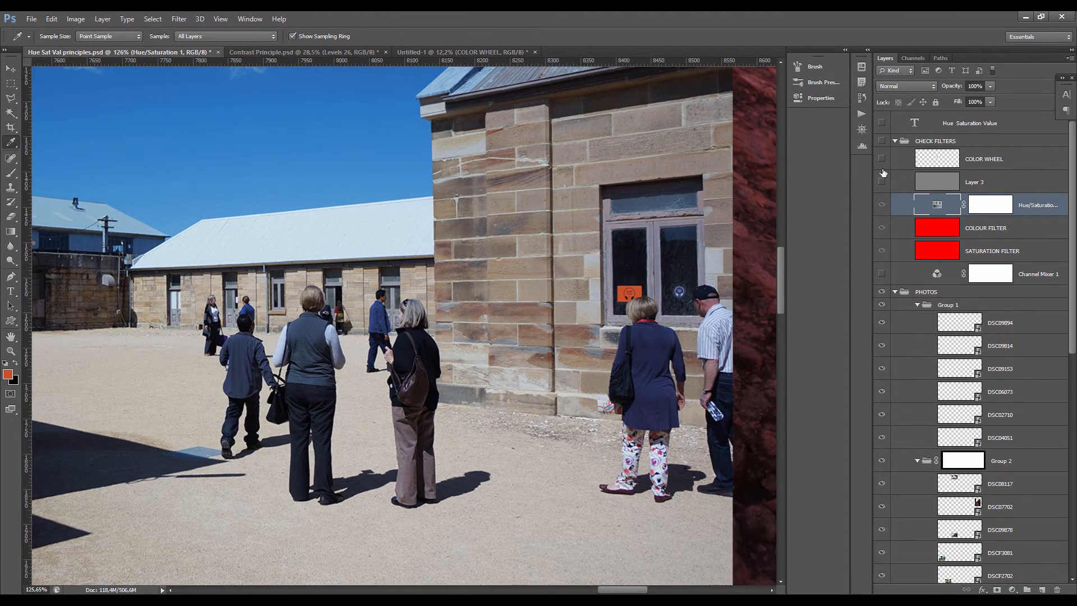
# - Show the CHECK FILTERS group and examine the saturation map of the courtyard photo and the neighbouring canyon and street photos
pyautogui.click(881, 141)
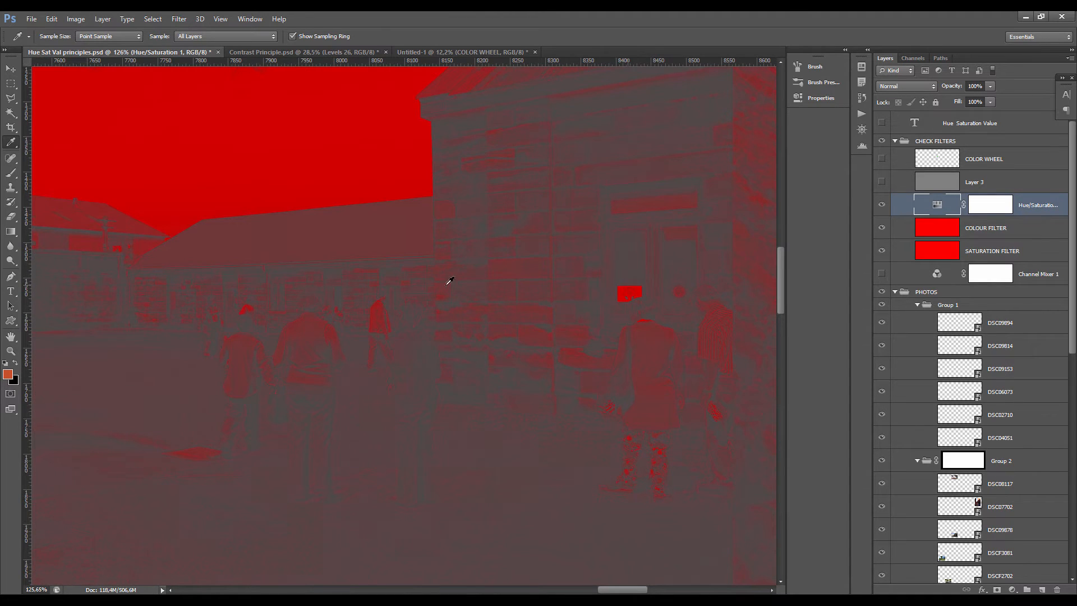
pyautogui.scroll(-2, 469, 319)
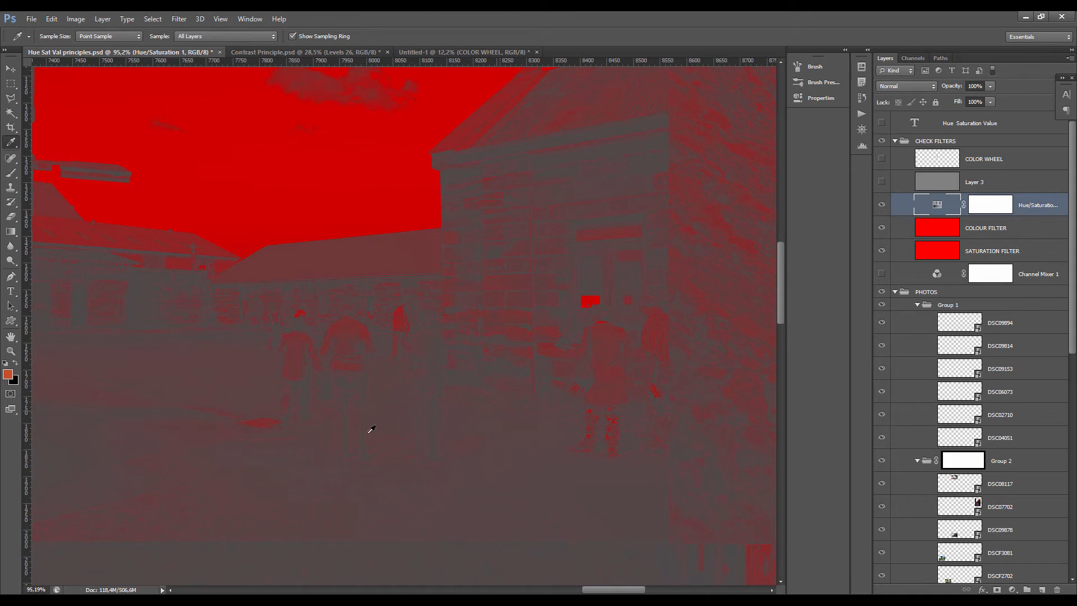
pyautogui.scroll(-5, 371, 429)
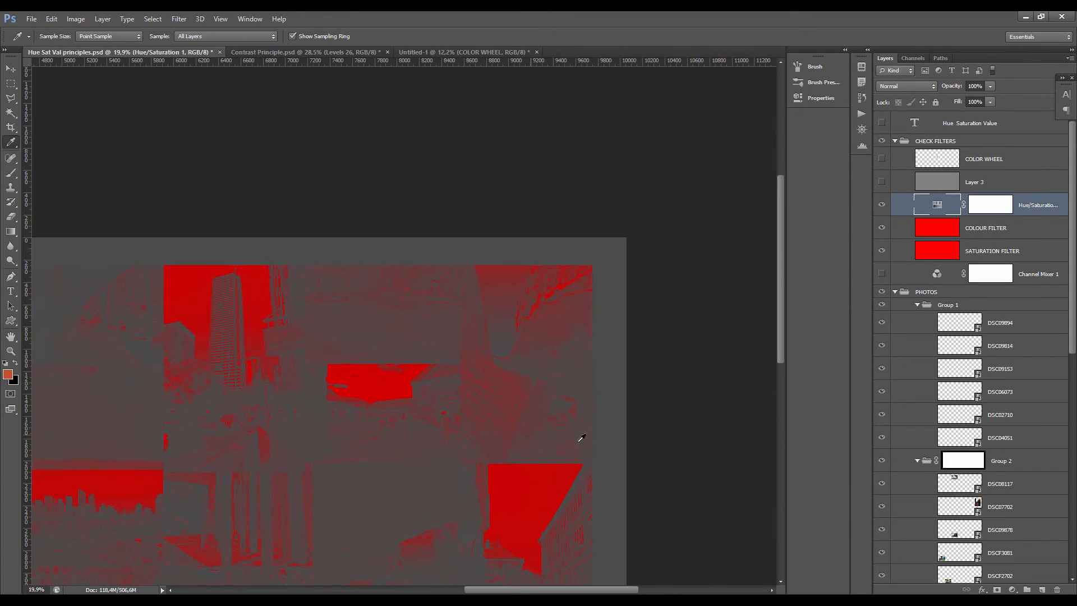
pyautogui.scroll(3, 579, 440)
pyautogui.moveTo(518, 357); pyautogui.dragTo(580, 197)
pyautogui.scroll(-3, 541, 314)
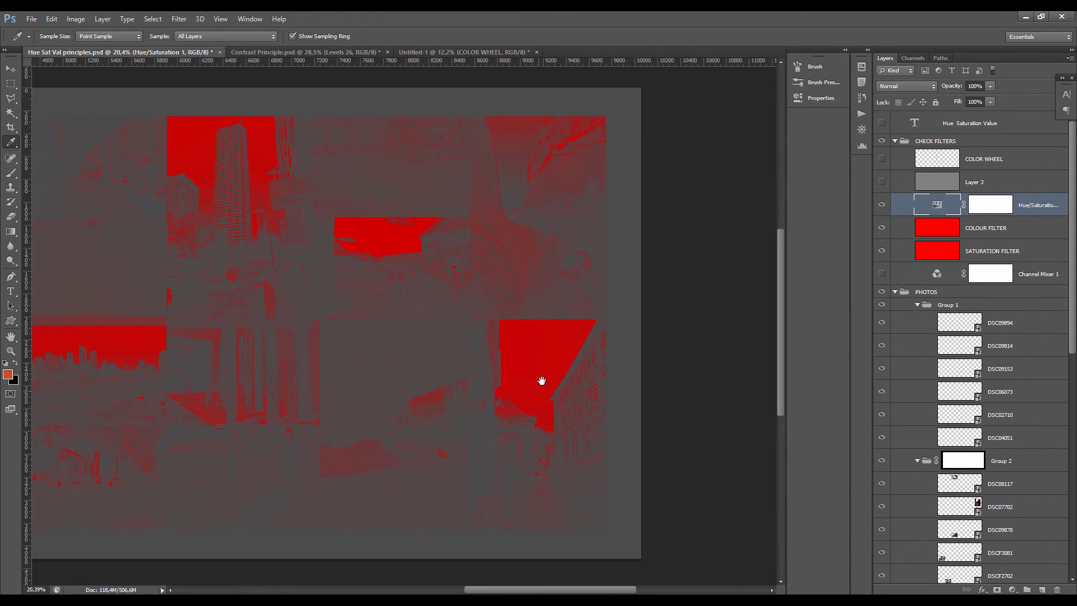
pyautogui.moveTo(541, 381); pyautogui.dragTo(582, 314)
# - Hide the CHECK FILTERS group and view the whole photo collage in its original colours
pyautogui.click(882, 141)
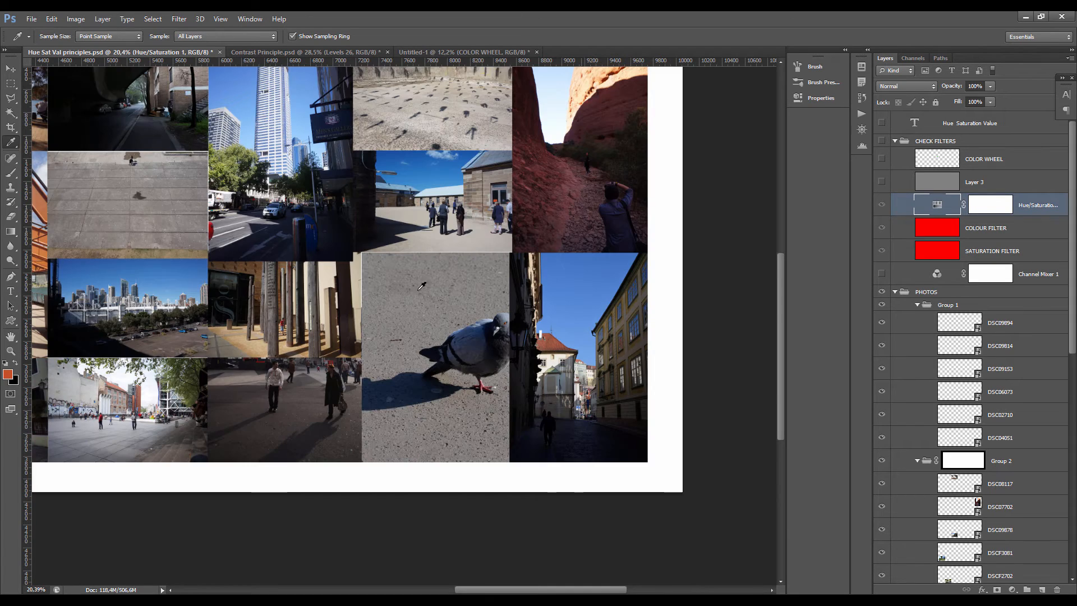
pyautogui.scroll(-2, 356, 346)
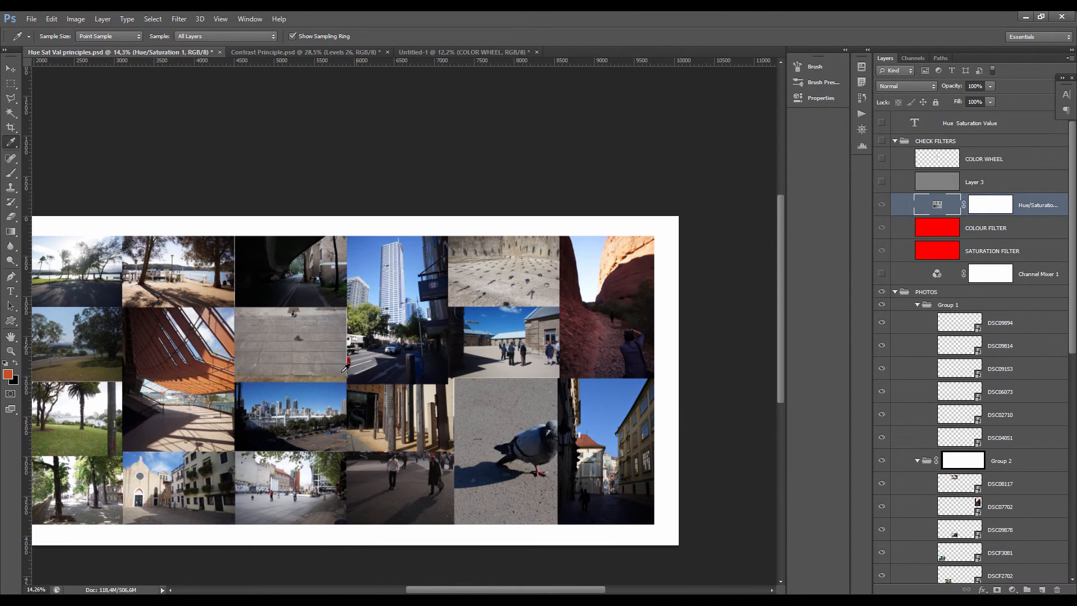
pyautogui.moveTo(310, 384); pyautogui.dragTo(409, 346)
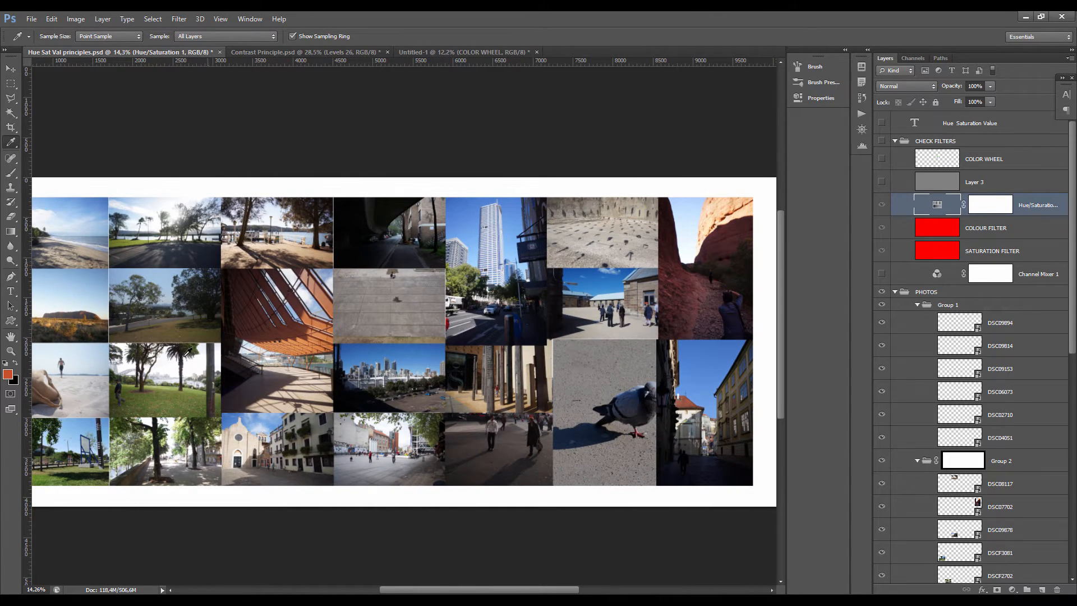
pyautogui.scroll(-1, 449, 261)
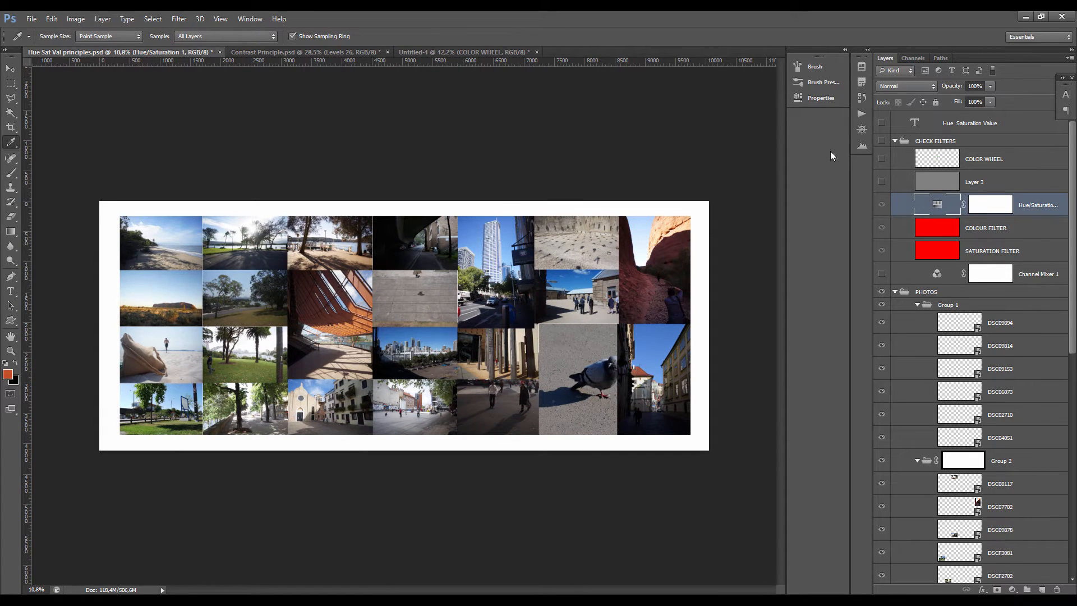
# - Show the CHECK FILTERS group and compare the saturation map of the tree-lined path and timber roof photos with the tower and courtyard photos
pyautogui.click(881, 140)
pyautogui.scroll(5, 230, 229)
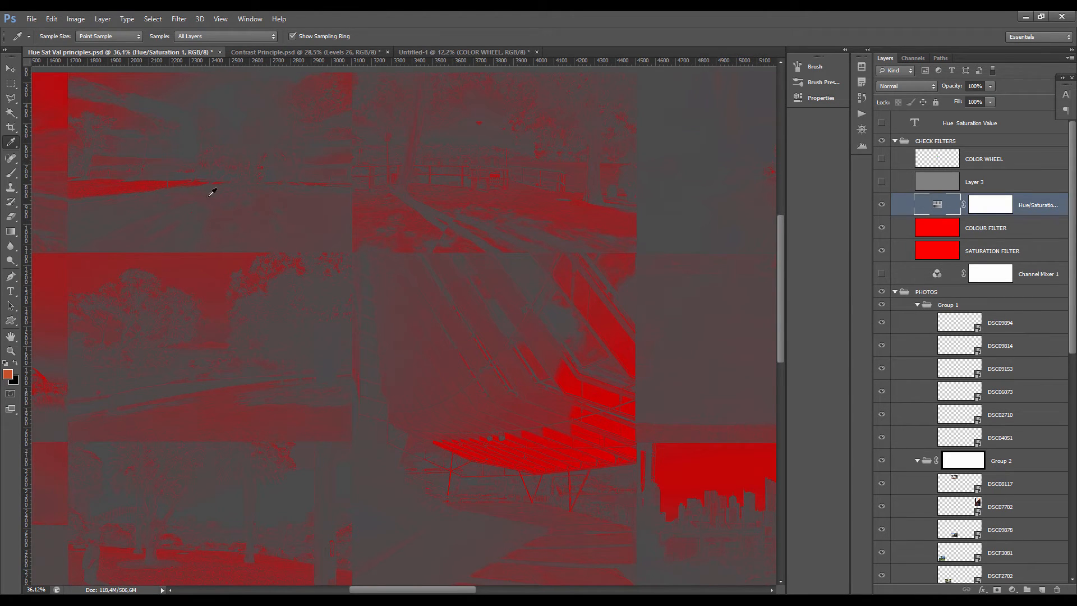
pyautogui.scroll(2, 194, 121)
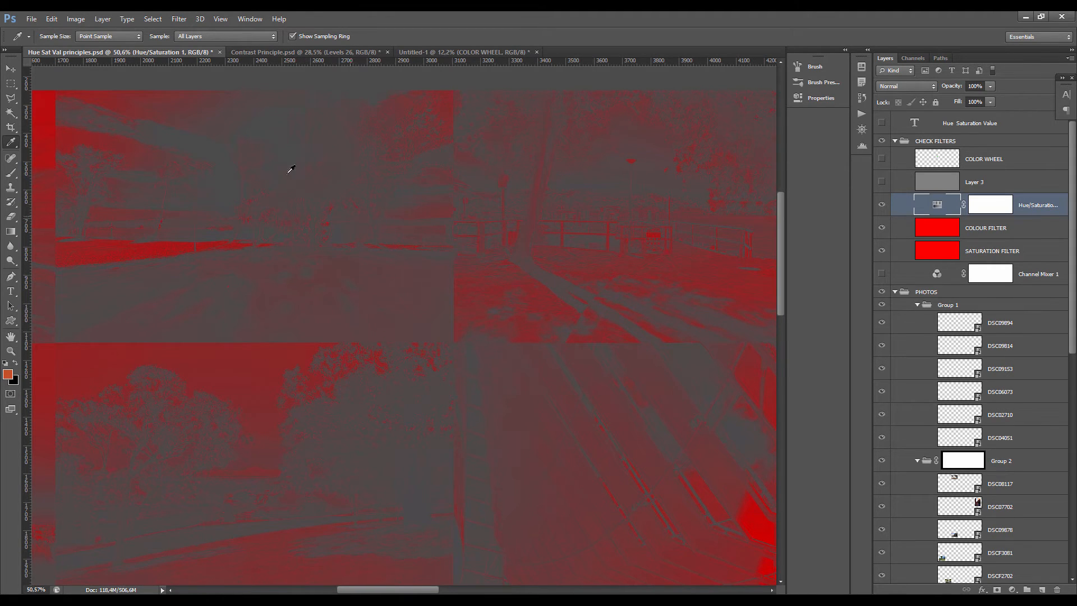
pyautogui.scroll(-3, 298, 185)
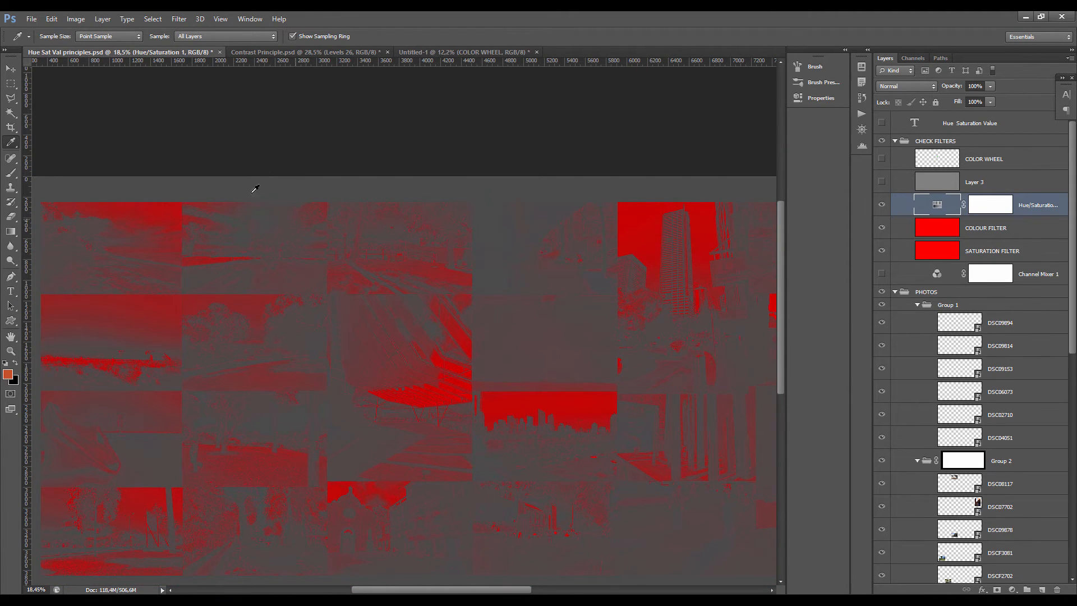
pyautogui.scroll(-2, 278, 299)
pyautogui.scroll(2, 576, 325)
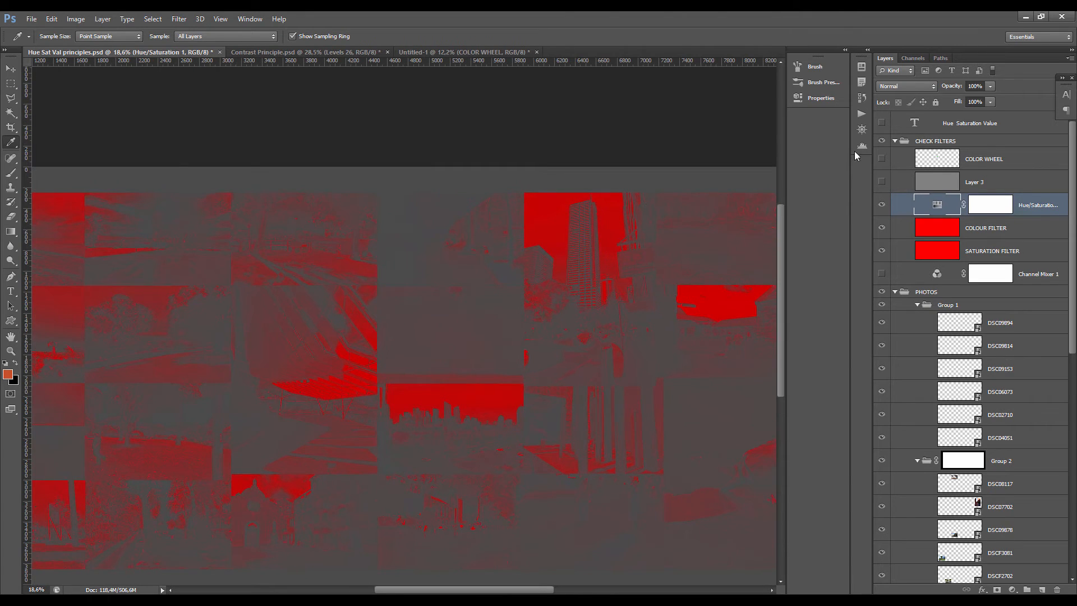
pyautogui.scroll(-1, 403, 273)
pyautogui.scroll(4, 584, 276)
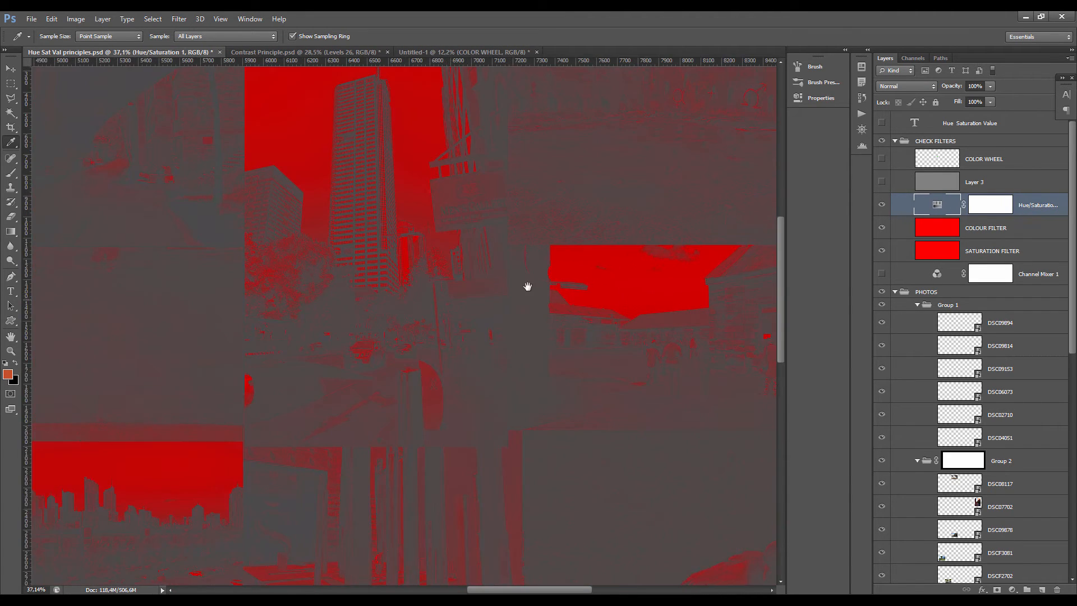
pyautogui.scroll(-1, 526, 231)
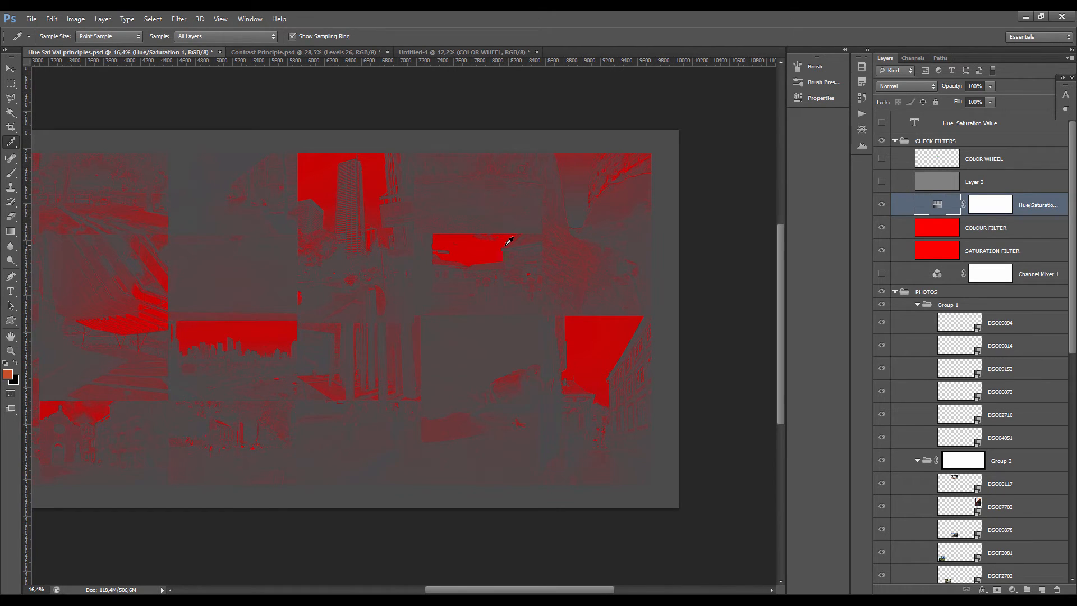
# - Hide the CHECK FILTERS group and examine the pigeon photo and its cast shadow up close in original colours
pyautogui.click(881, 141)
pyautogui.scroll(-1, 410, 404)
pyautogui.scroll(4, 410, 404)
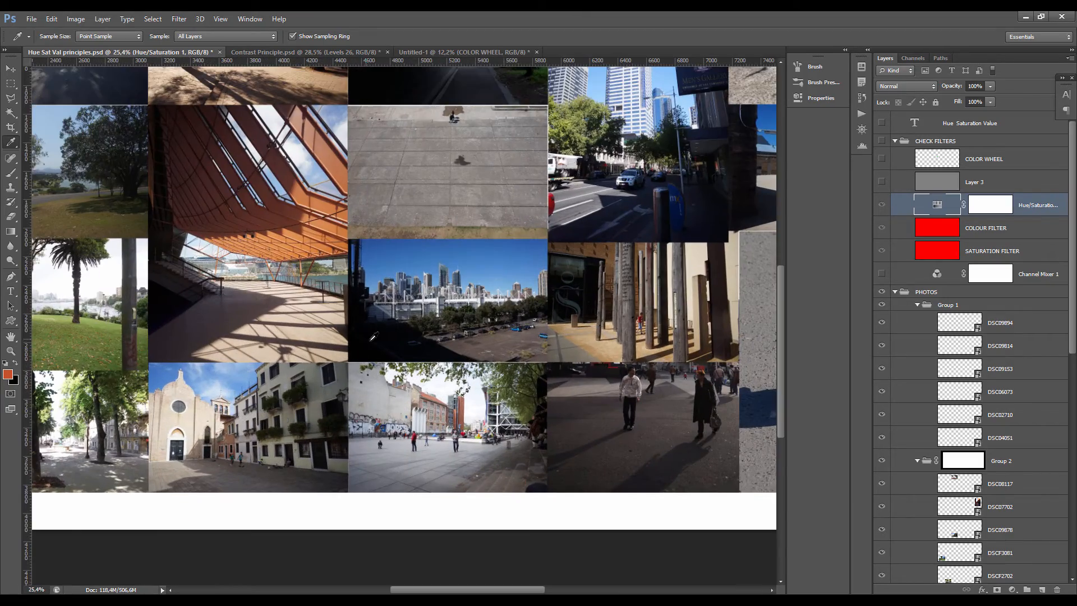
pyautogui.scroll(-3, 414, 359)
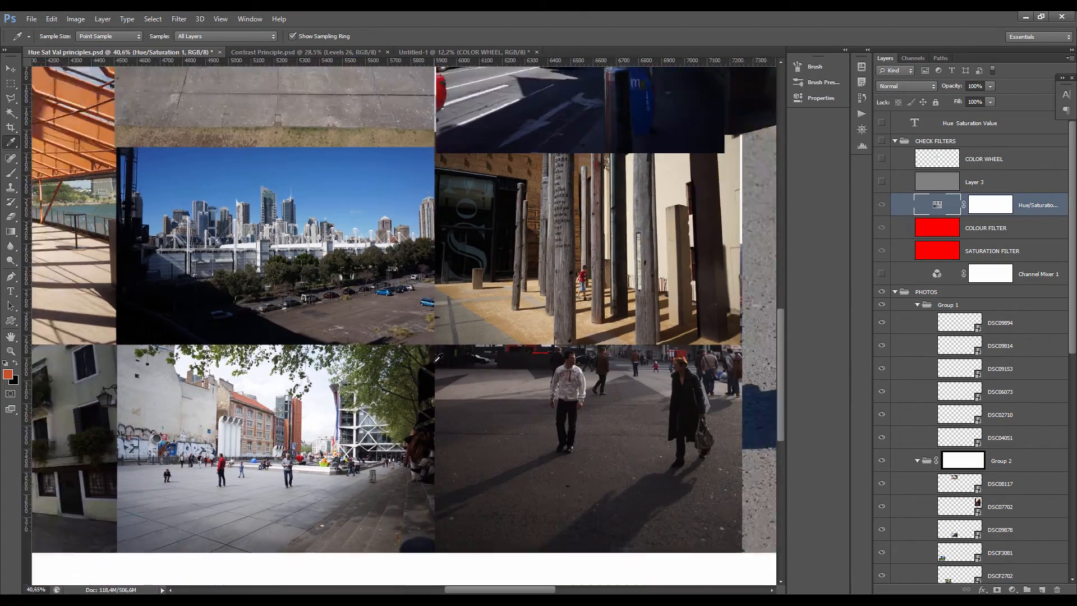
pyautogui.scroll(2, 591, 357)
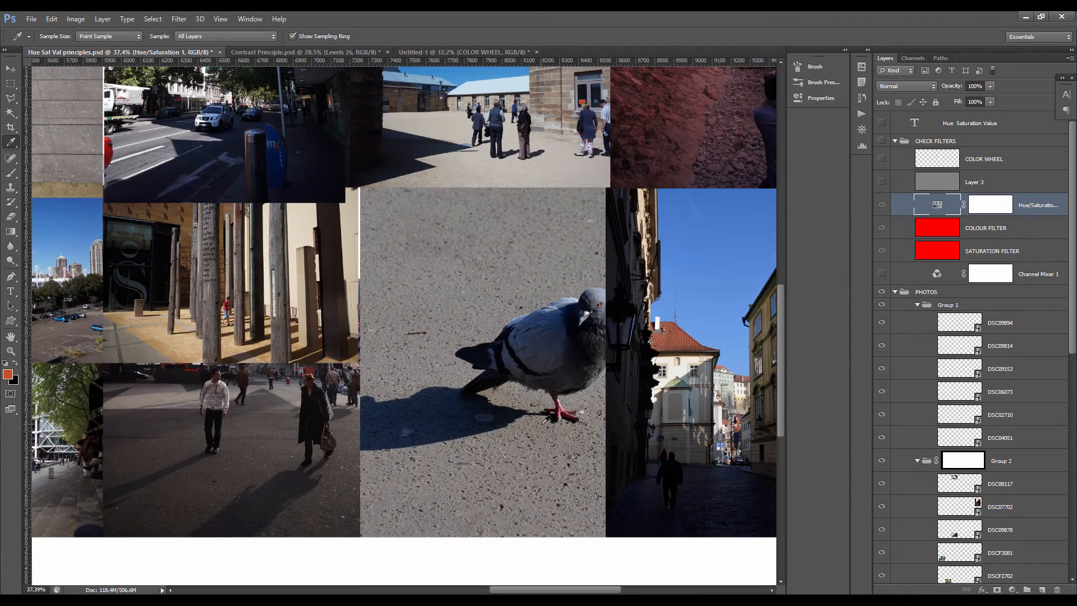
pyautogui.scroll(3, 561, 323)
pyautogui.scroll(-2, 507, 401)
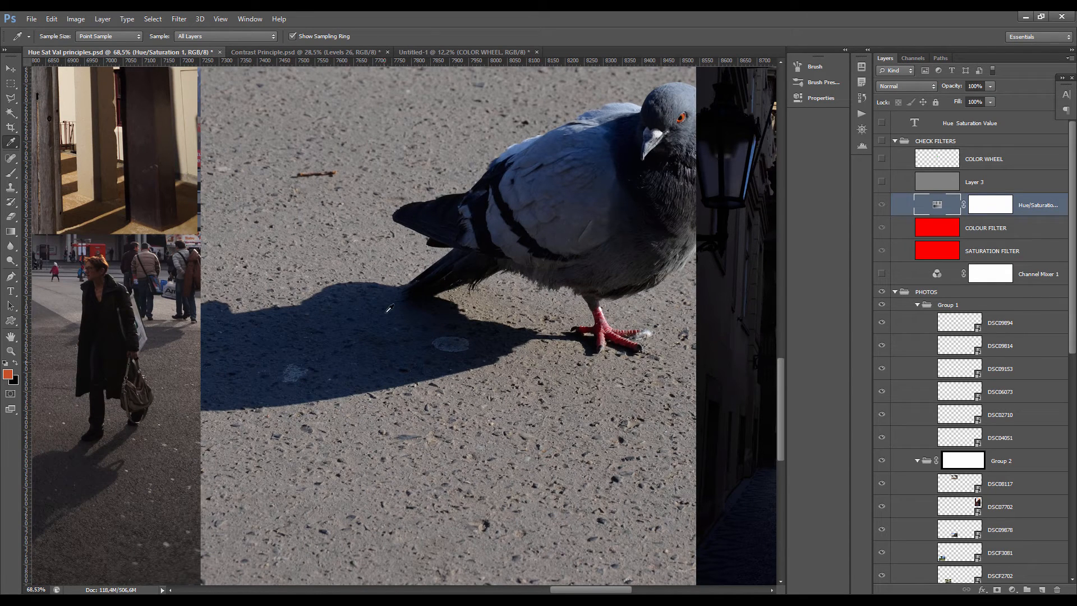
# - Show the CHECK FILTERS group and examine the saturation map of the pigeon's shadow, followed by the skyline and park photos
pyautogui.click(881, 141)
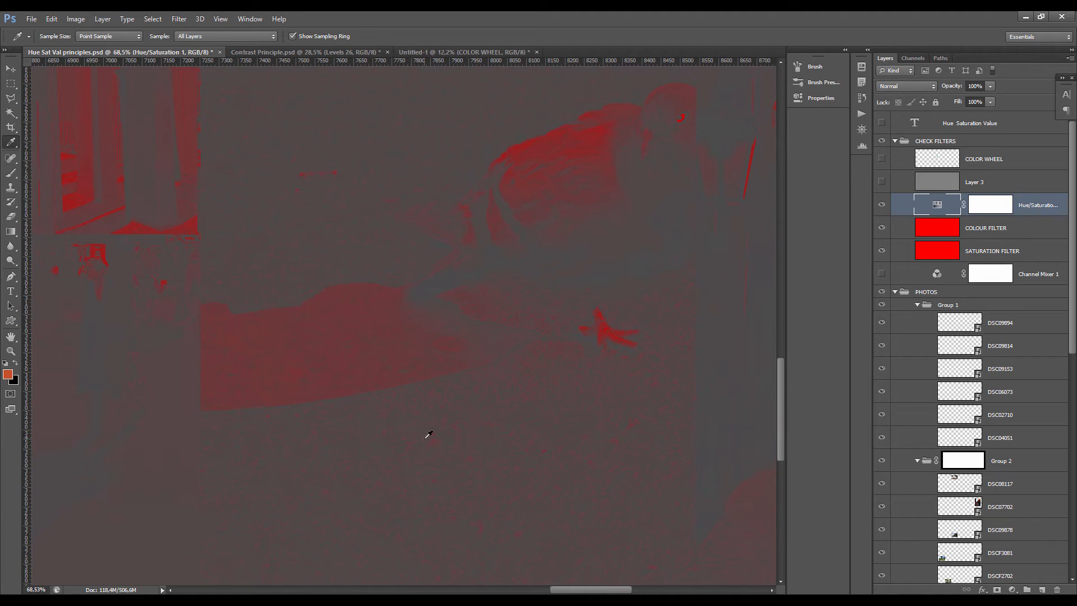
pyautogui.scroll(-5, 418, 365)
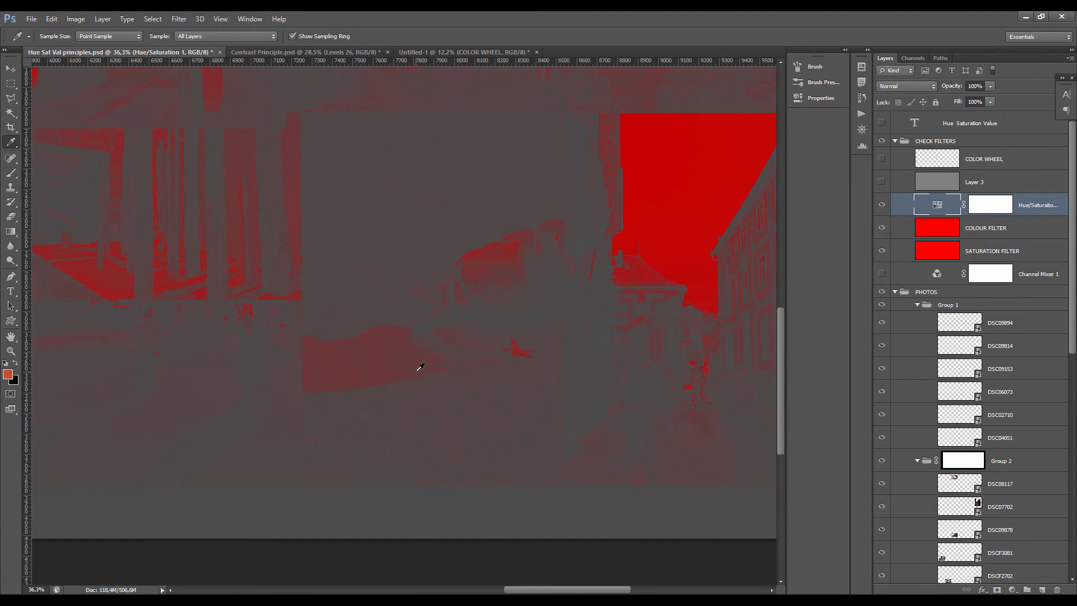
pyautogui.scroll(-3, 444, 388)
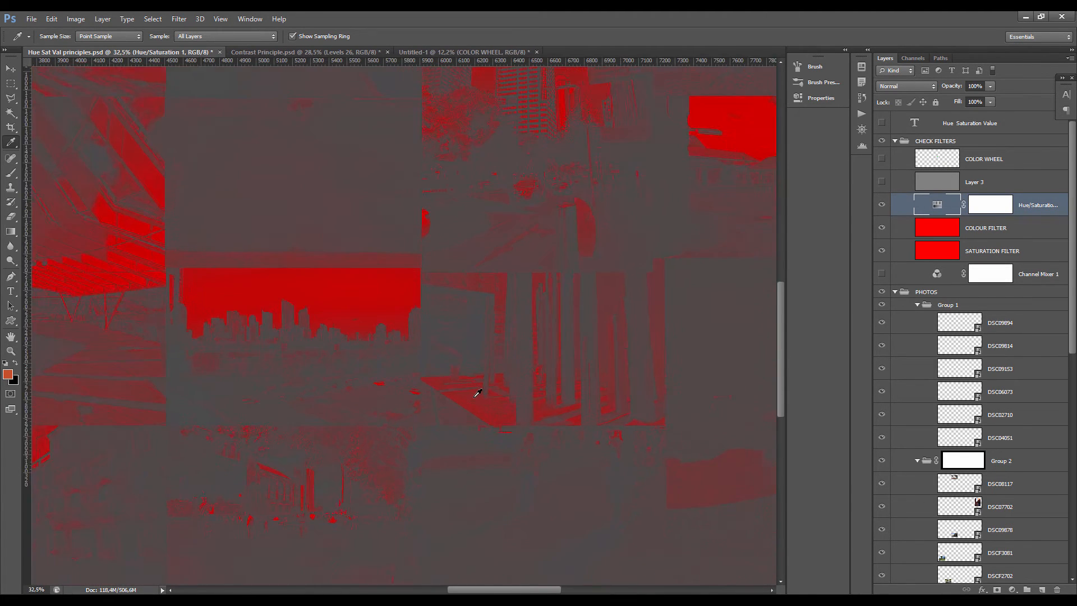
pyautogui.scroll(4, 398, 399)
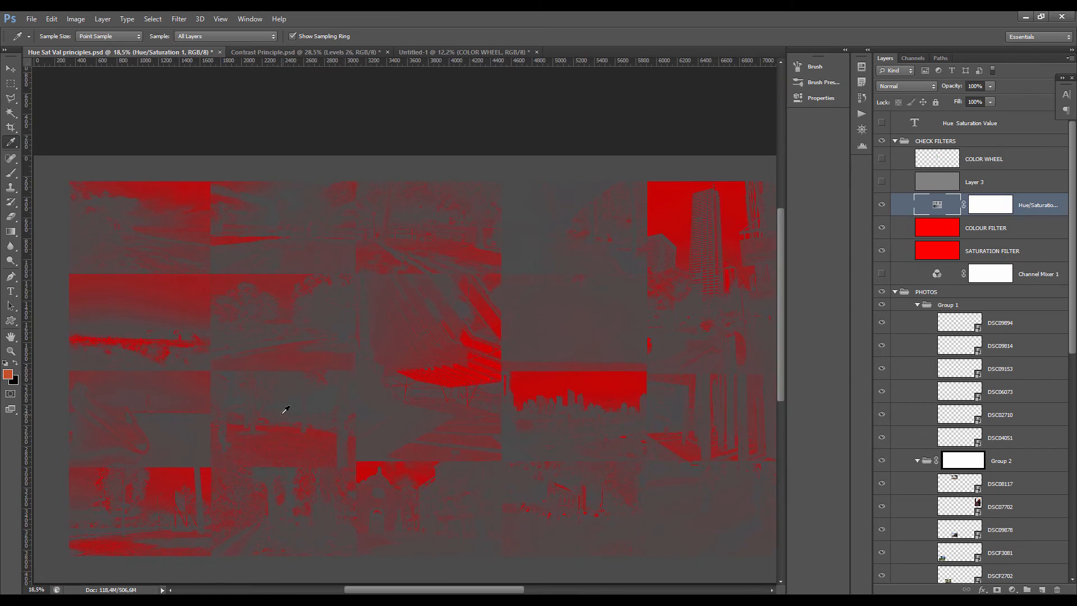
pyautogui.moveTo(332, 420); pyautogui.dragTo(366, 331)
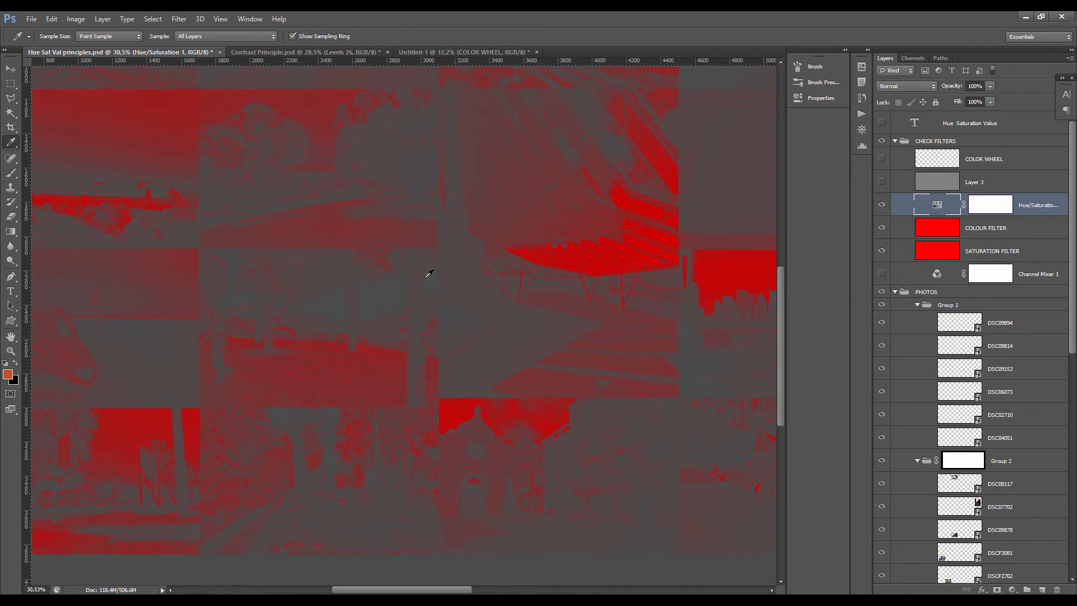
# - Hide the CHECK FILTERS group and examine the grassy hillside photo with the large shady tree in original colours
pyautogui.click(881, 141)
pyautogui.scroll(6, 418, 303)
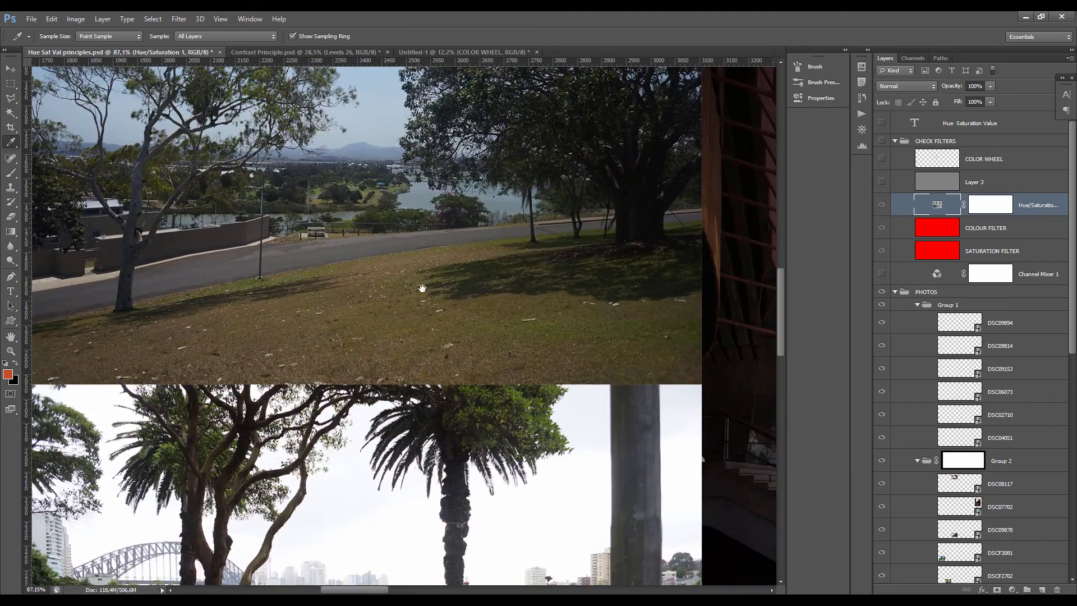
pyautogui.scroll(2, 415, 306)
pyautogui.scroll(-2, 415, 306)
pyautogui.moveTo(442, 353); pyautogui.dragTo(404, 406)
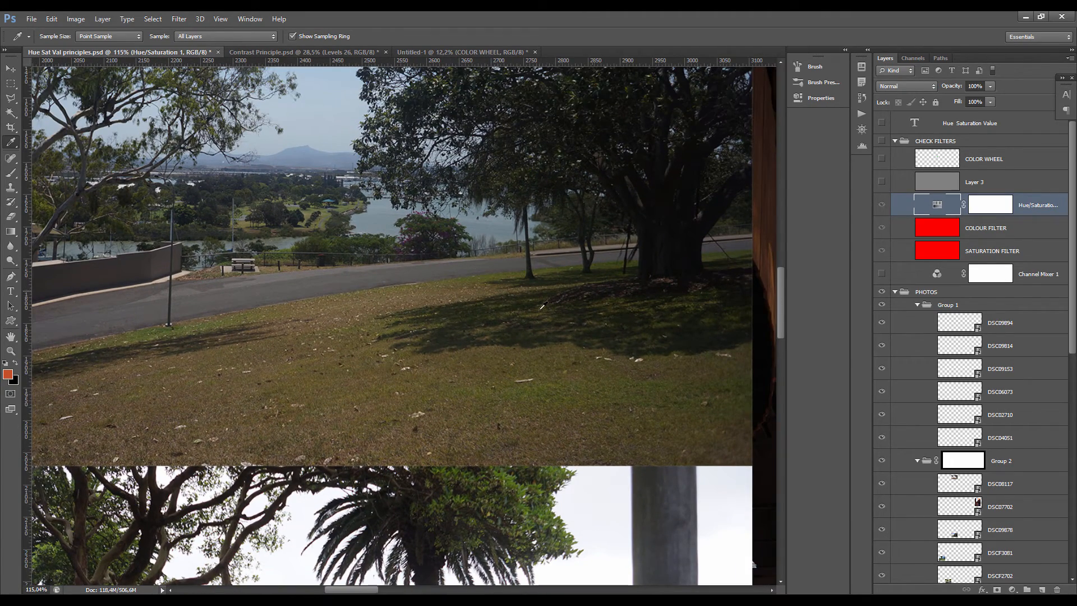
pyautogui.moveTo(614, 131); pyautogui.dragTo(523, 230)
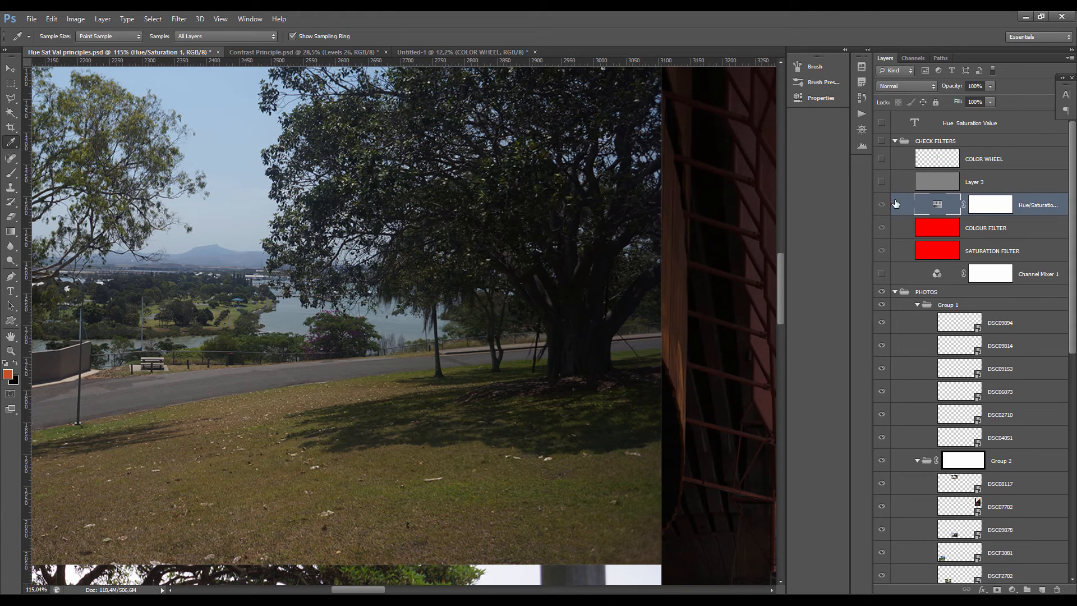
# - Show the CHECK FILTERS group and examine the saturation map of the sunlit and shaded grass in the hillside photo
pyautogui.click(881, 141)
pyautogui.scroll(4, 488, 365)
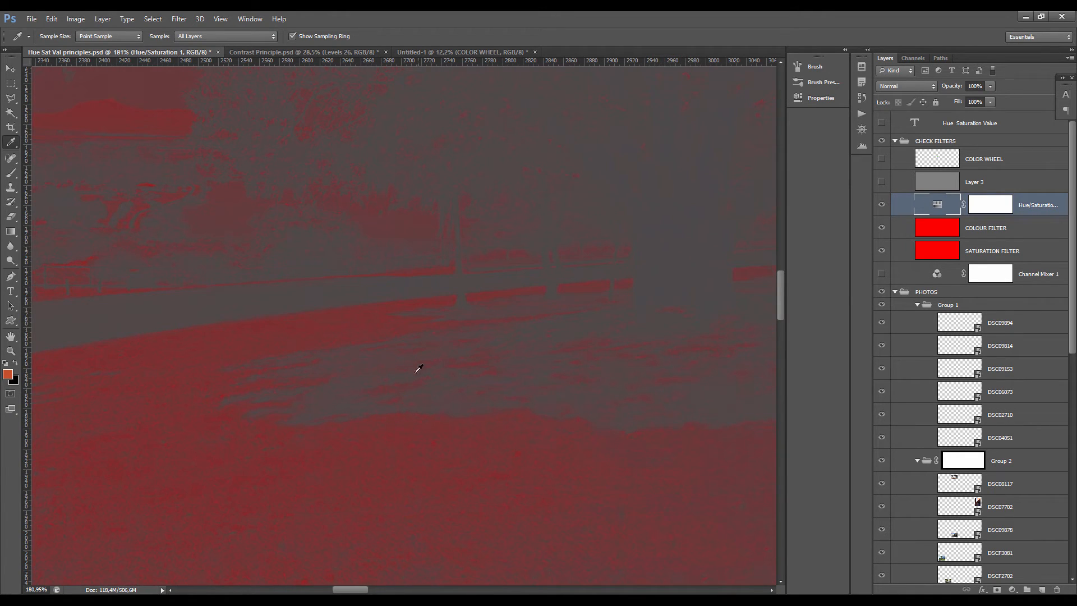
pyautogui.scroll(-4, 430, 360)
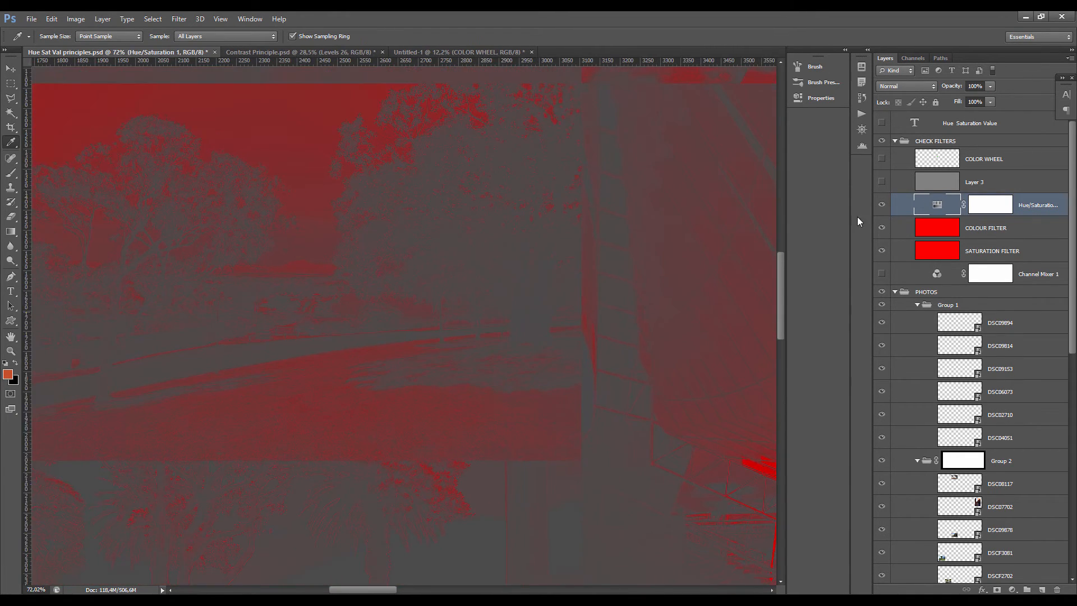
# - Hide the CHECK FILTERS group and view the hillside photo within the wider collage in original colours
pyautogui.click(881, 141)
pyautogui.scroll(-4, 332, 411)
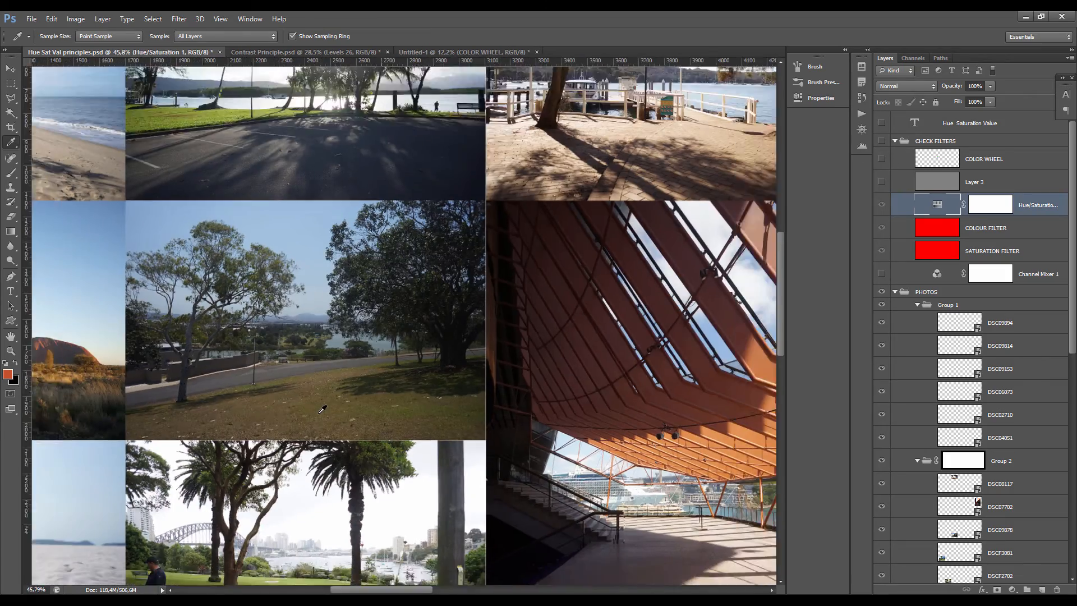
pyautogui.scroll(-4, 332, 411)
pyautogui.scroll(3, 431, 343)
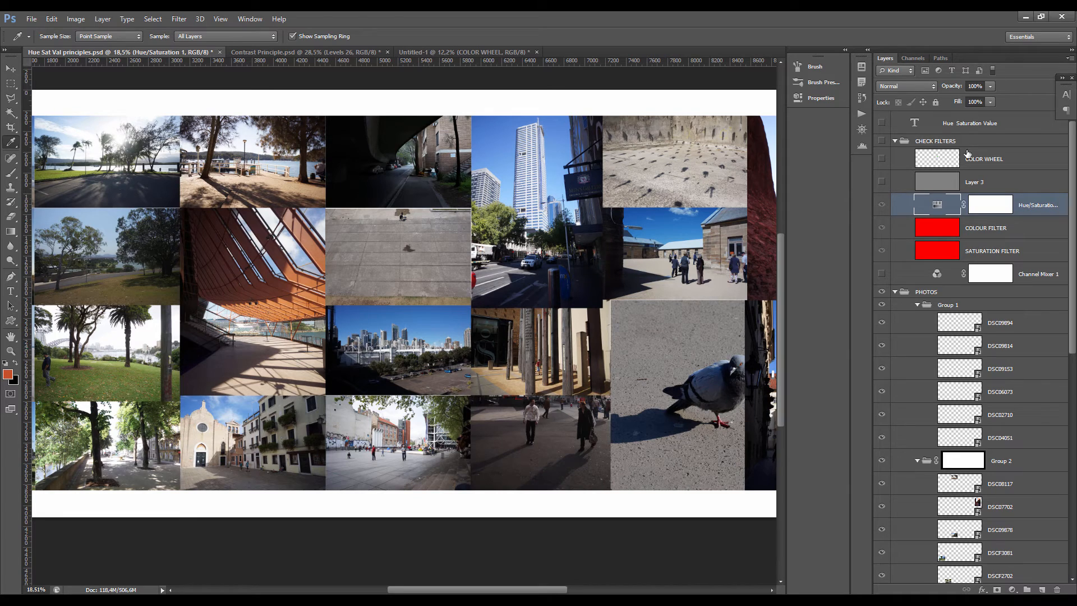
# - Show the CHECK FILTERS group and compare the saturation map of the wooden posts photo with its original colours
pyautogui.click(882, 141)
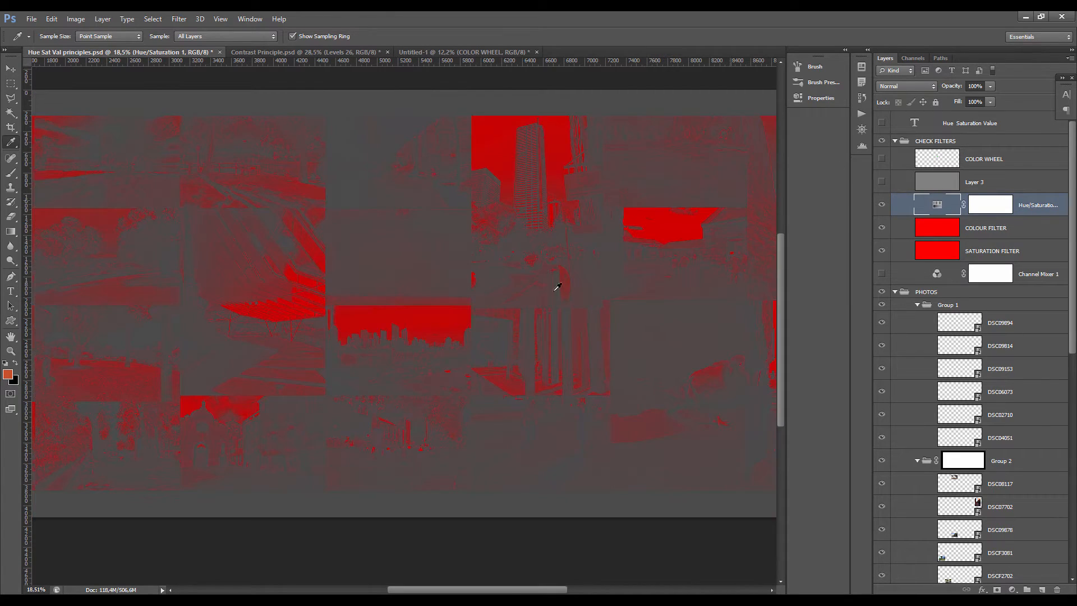
pyautogui.scroll(10, 557, 283)
pyautogui.scroll(10, 511, 318)
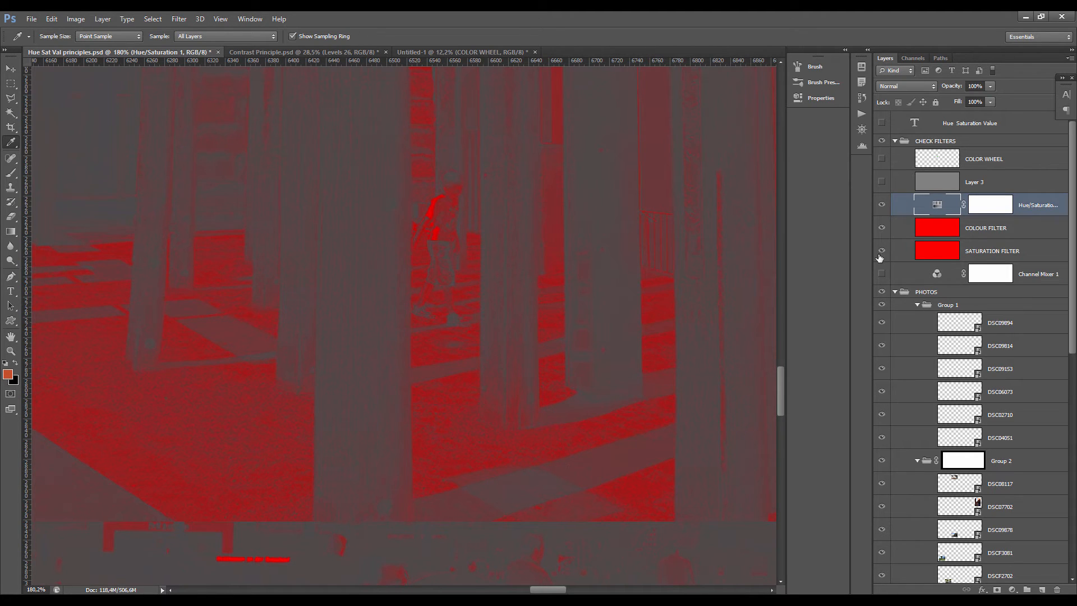
pyautogui.click(882, 140)
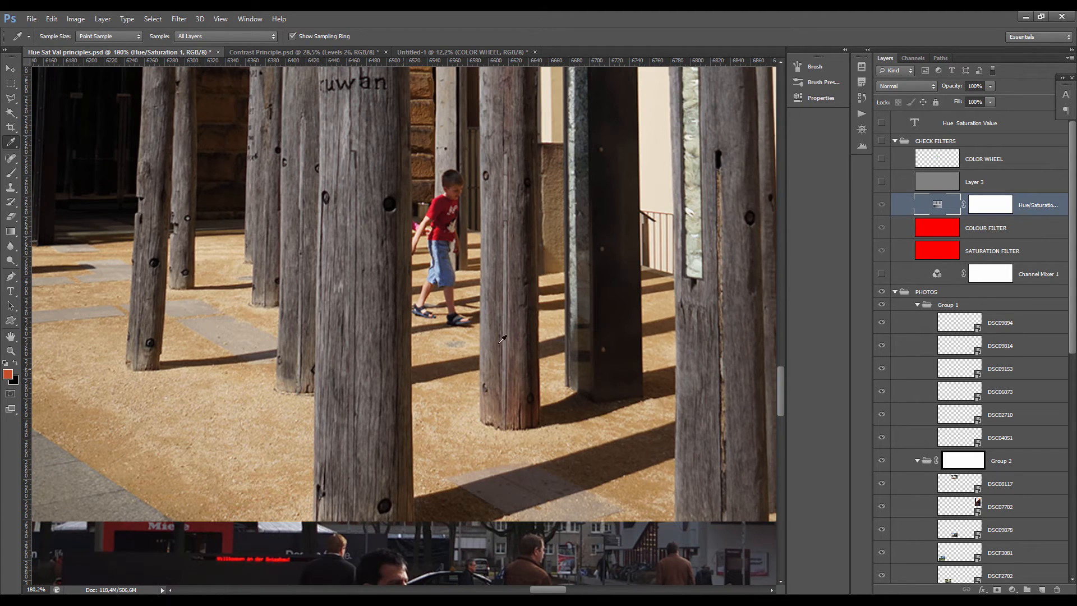
pyautogui.click(881, 141)
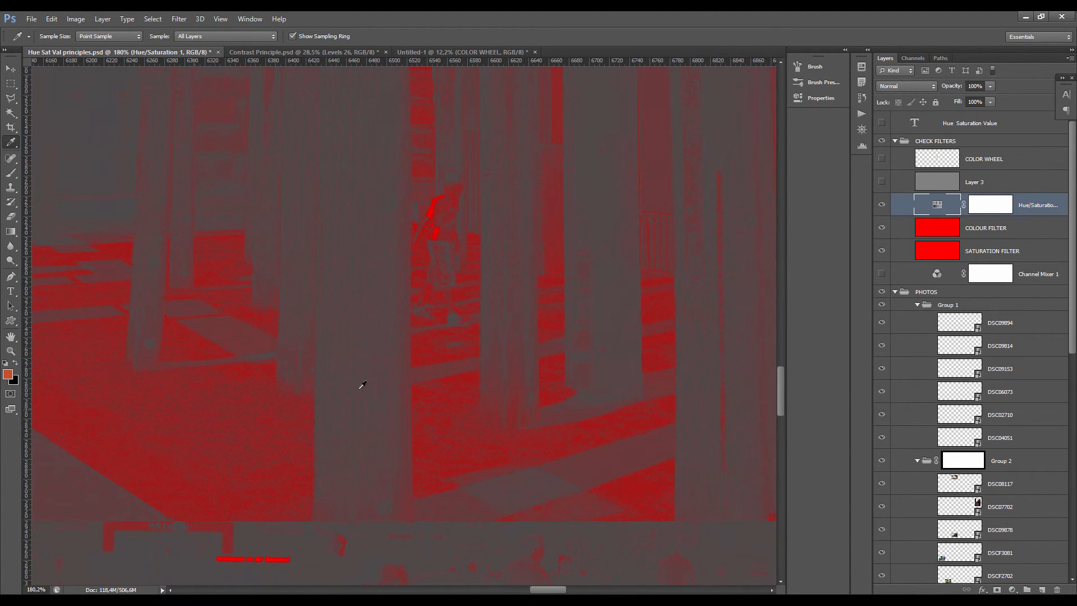
# - Hide the CHECK FILTERS group and examine the shadowed floor beneath the orange ribbed roof in original colours
pyautogui.scroll(-6, 362, 385)
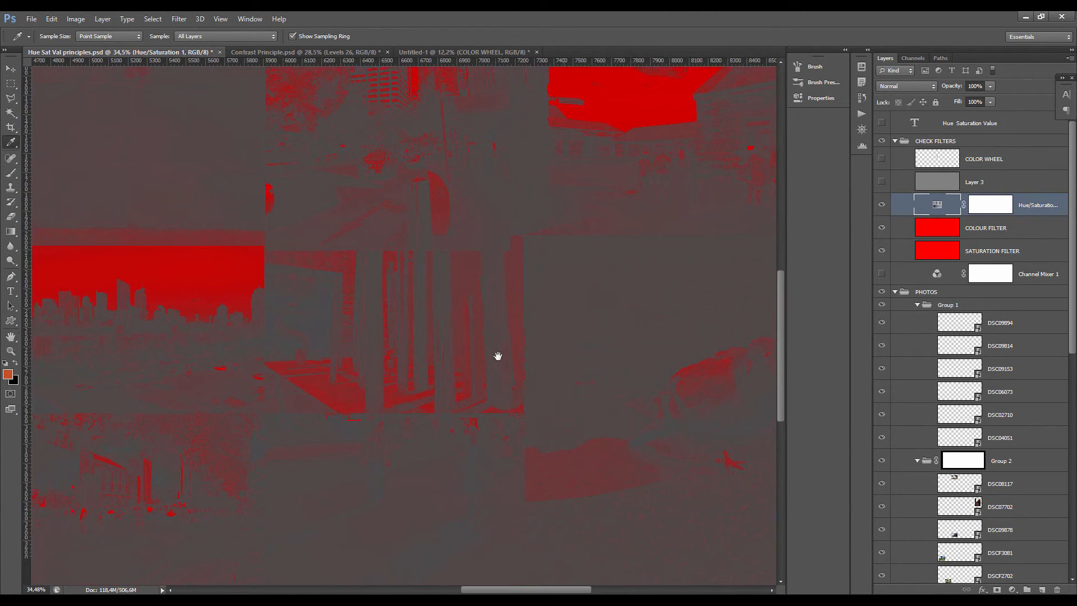
pyautogui.moveTo(498, 356); pyautogui.dragTo(498, 317)
pyautogui.scroll(1, 414, 386)
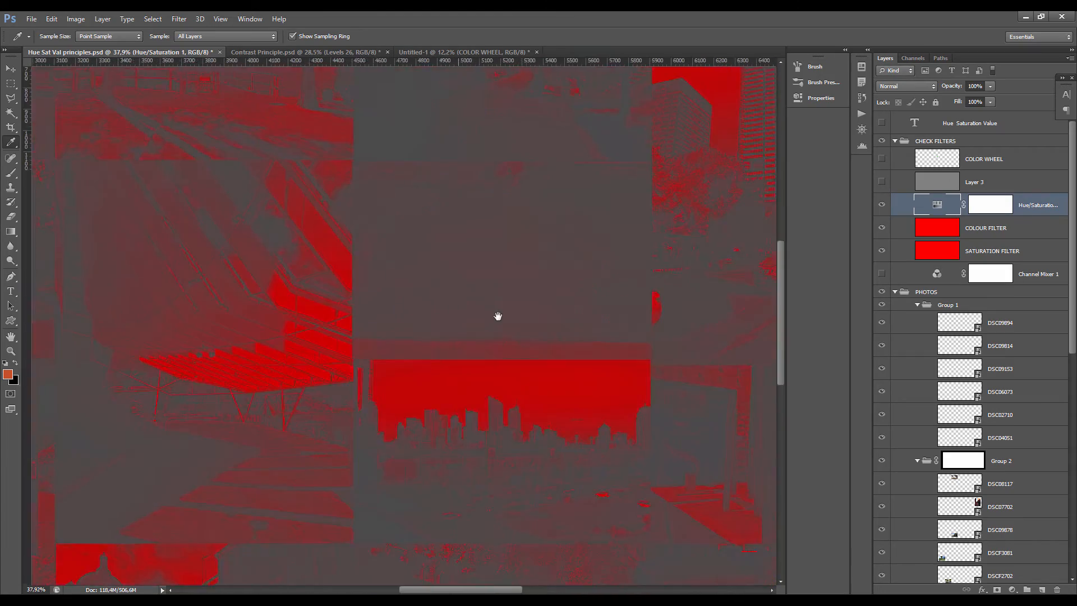
pyautogui.click(882, 140)
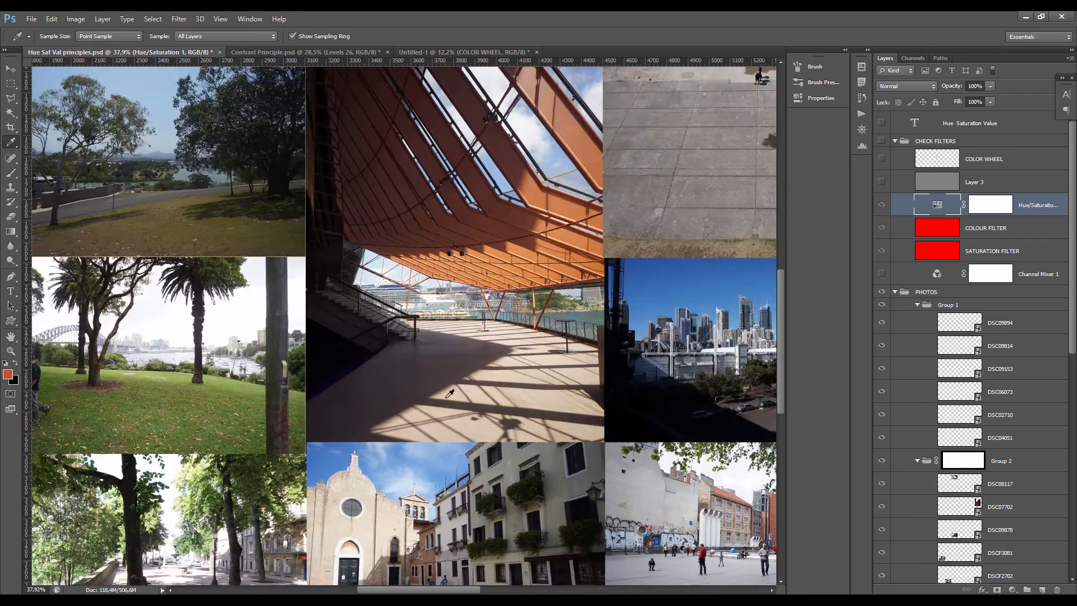
pyautogui.scroll(5, 449, 394)
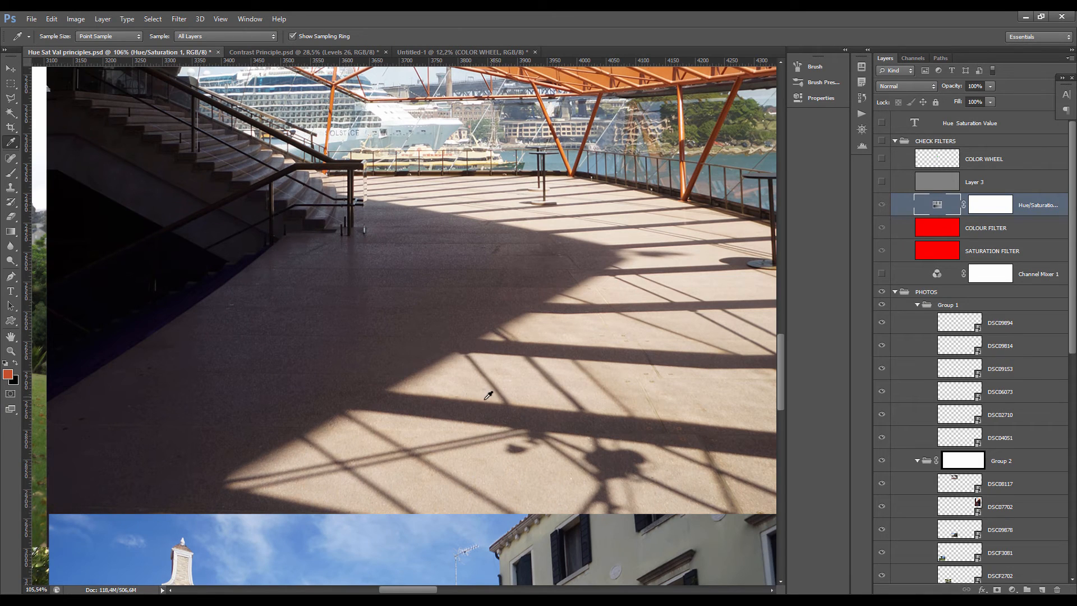
# - Toggle the CHECK FILTERS group, leave it shown, and examine the saturation along the shadow edges on the floor beneath the ribbed roof
pyautogui.click(882, 141)
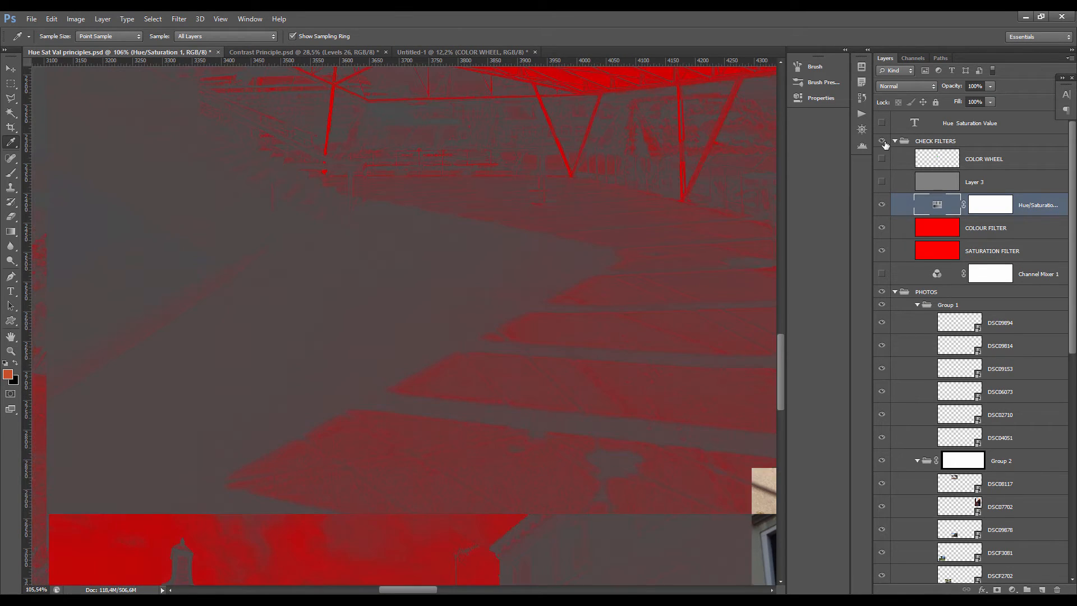
pyautogui.click(882, 142)
pyautogui.click(882, 141)
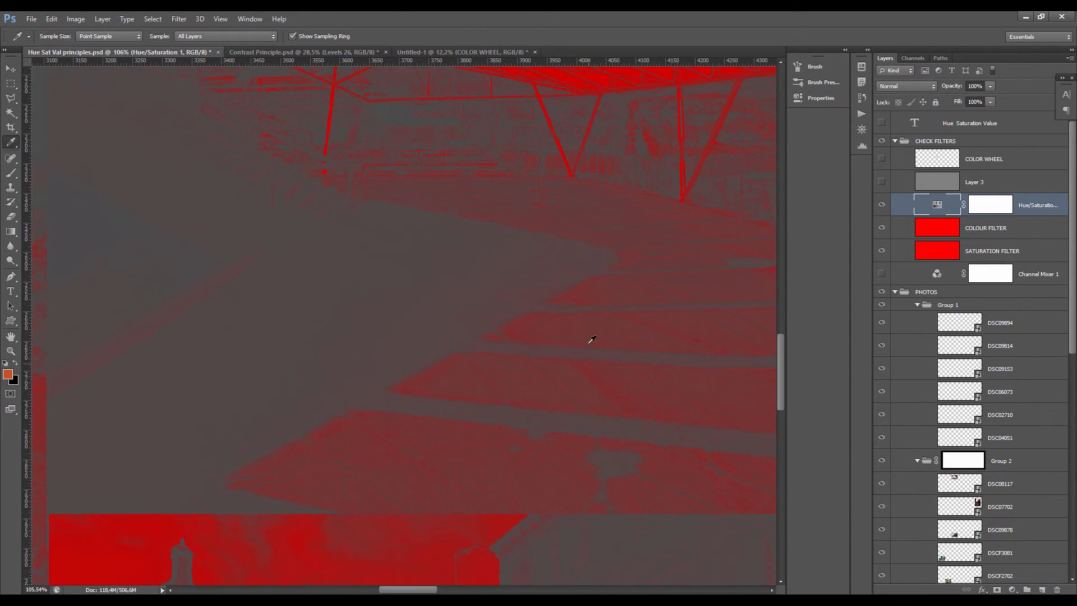
pyautogui.scroll(5, 537, 386)
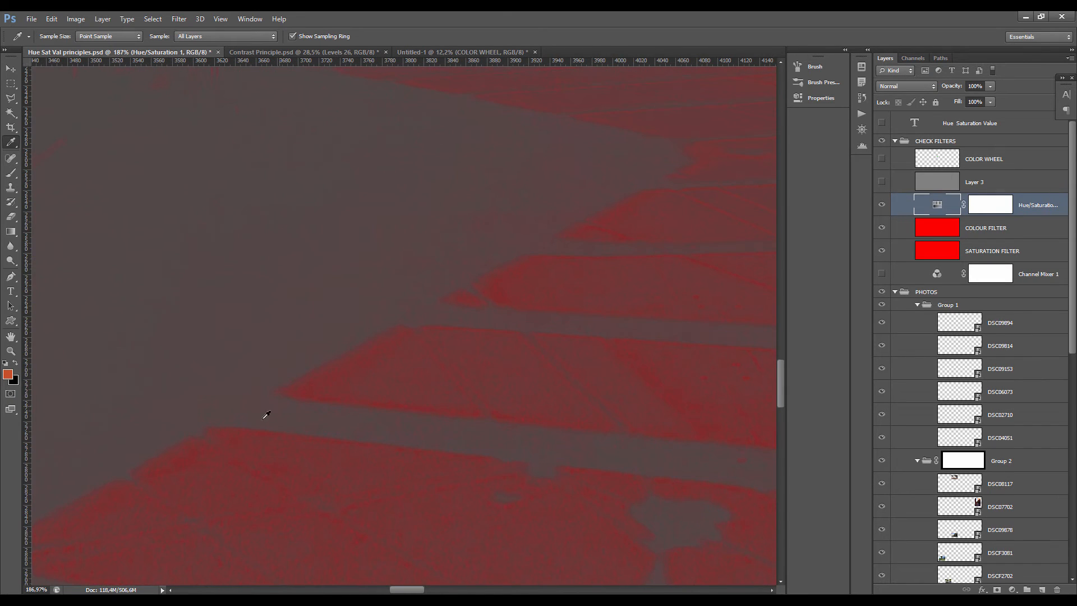
pyautogui.scroll(-2, 321, 359)
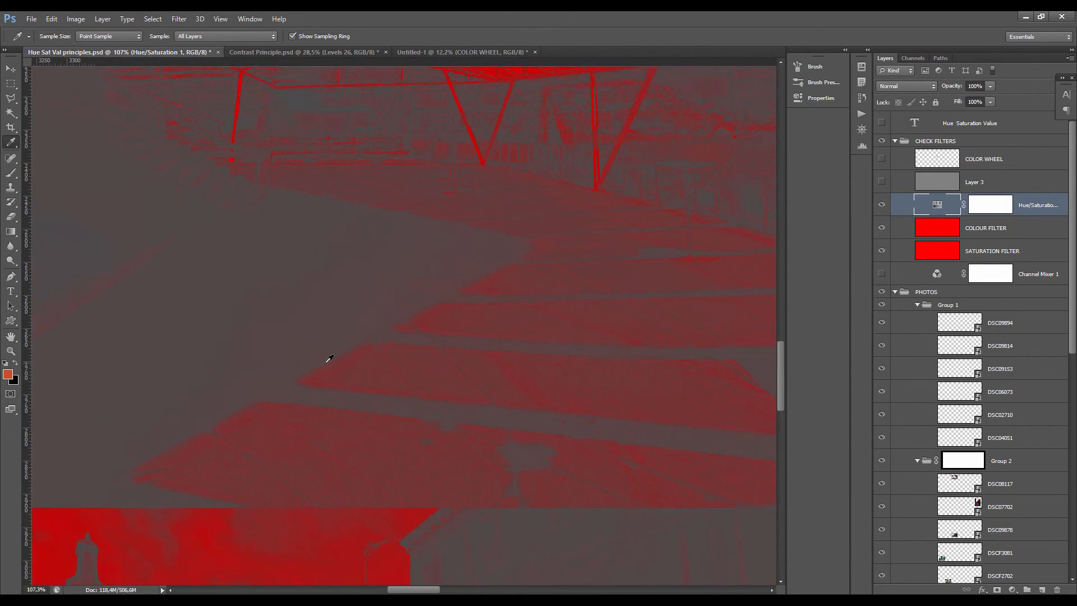
pyautogui.scroll(1, 351, 358)
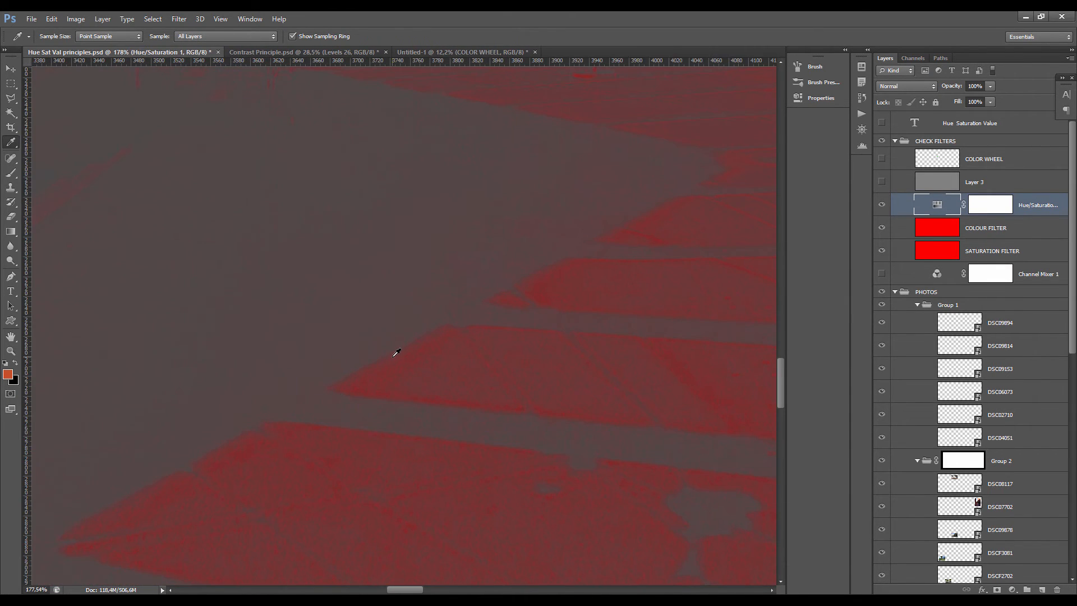
pyautogui.scroll(-4, 408, 372)
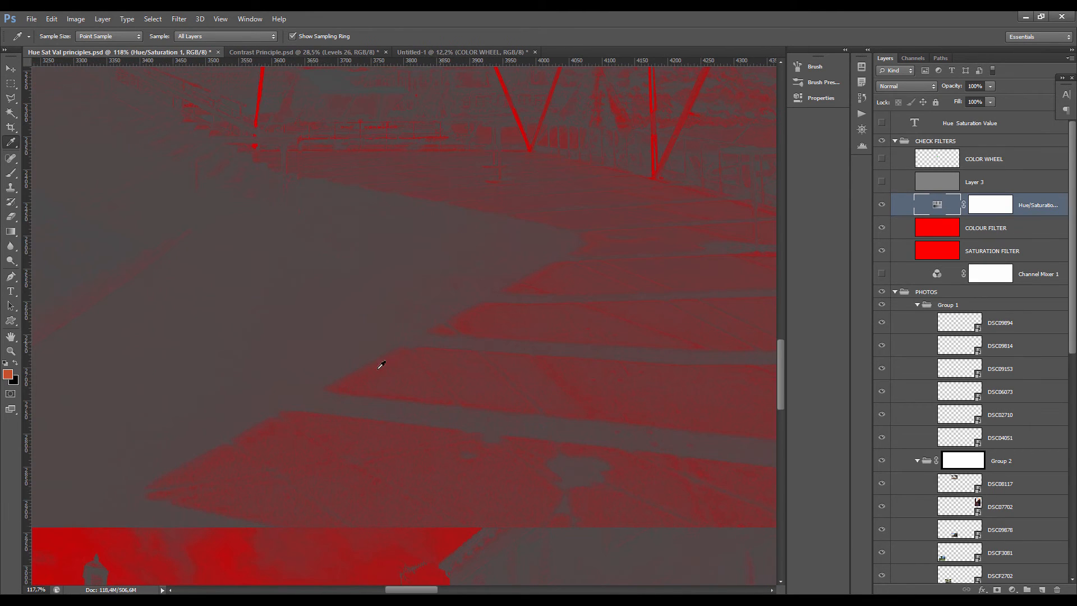
# - Examine the saturation map of the church and plaza photos, closing in on the people standing in the plaza
pyautogui.scroll(-12, 430, 358)
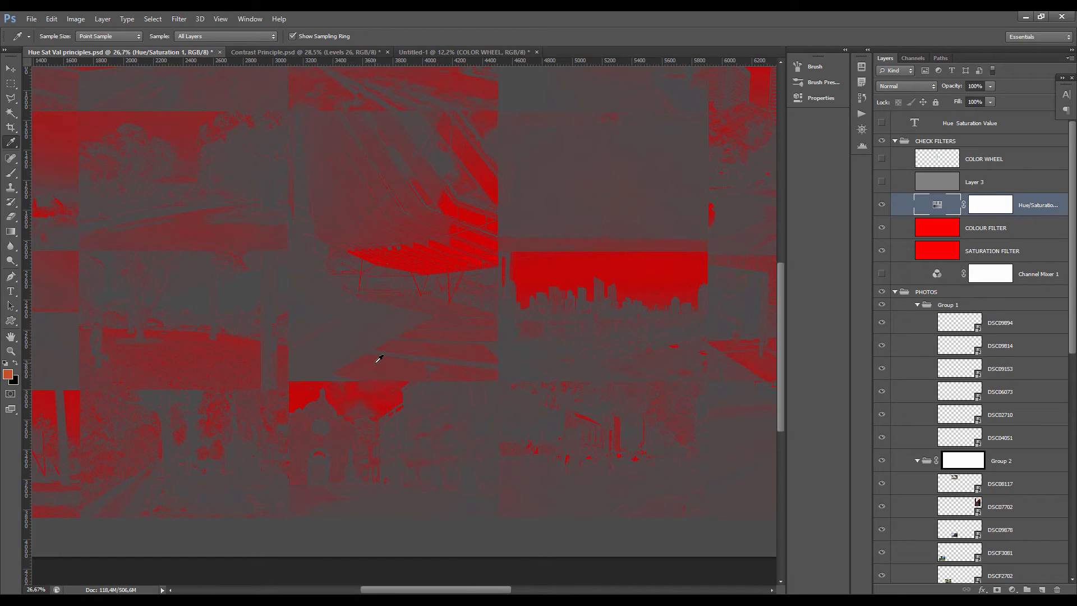
pyautogui.scroll(10, 384, 358)
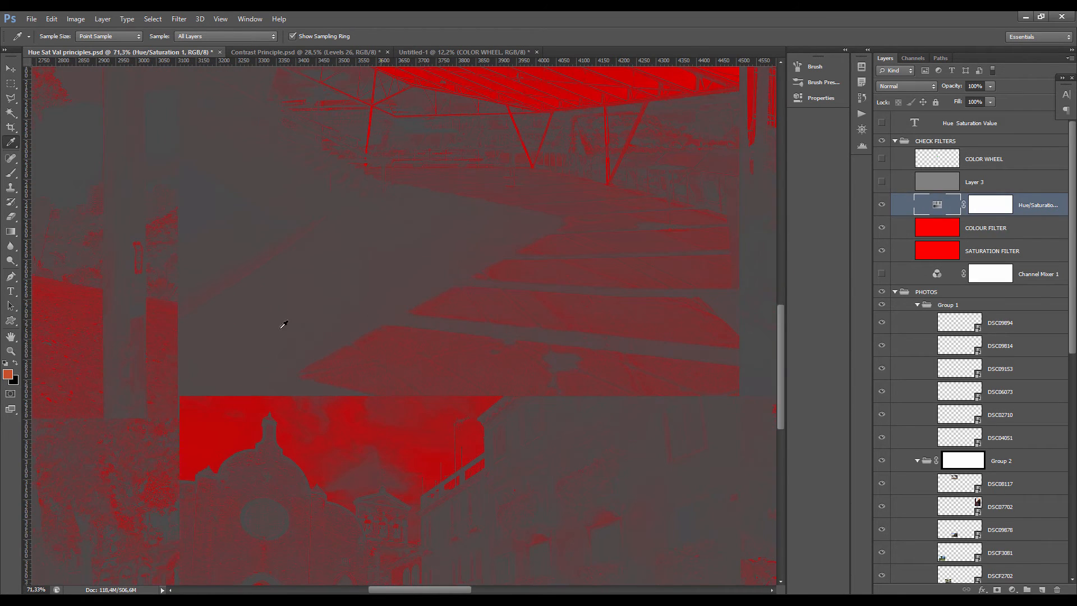
pyautogui.scroll(-3, 306, 324)
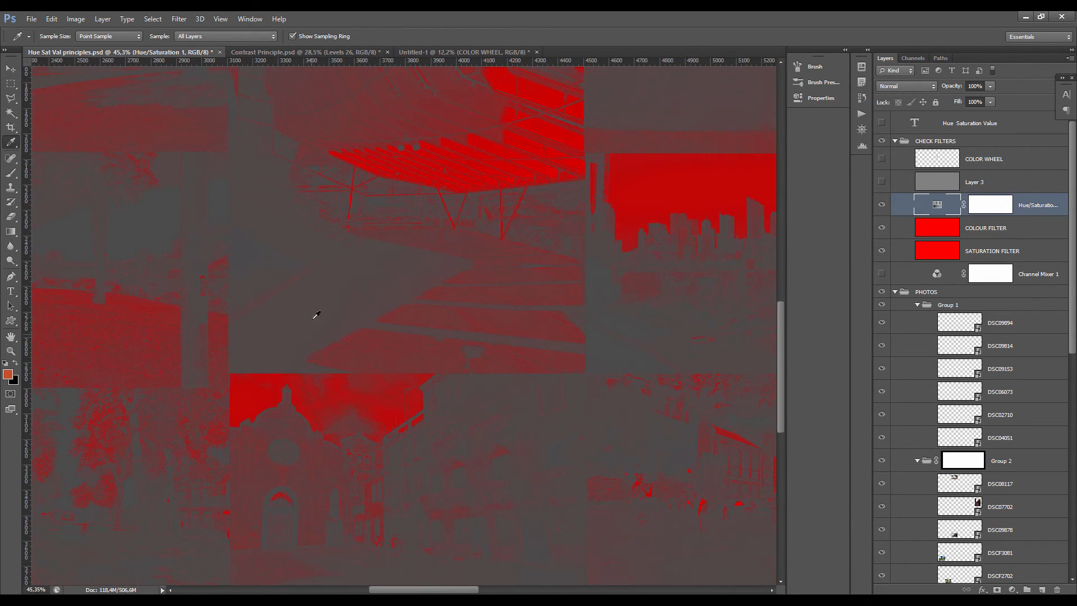
pyautogui.scroll(9, 548, 435)
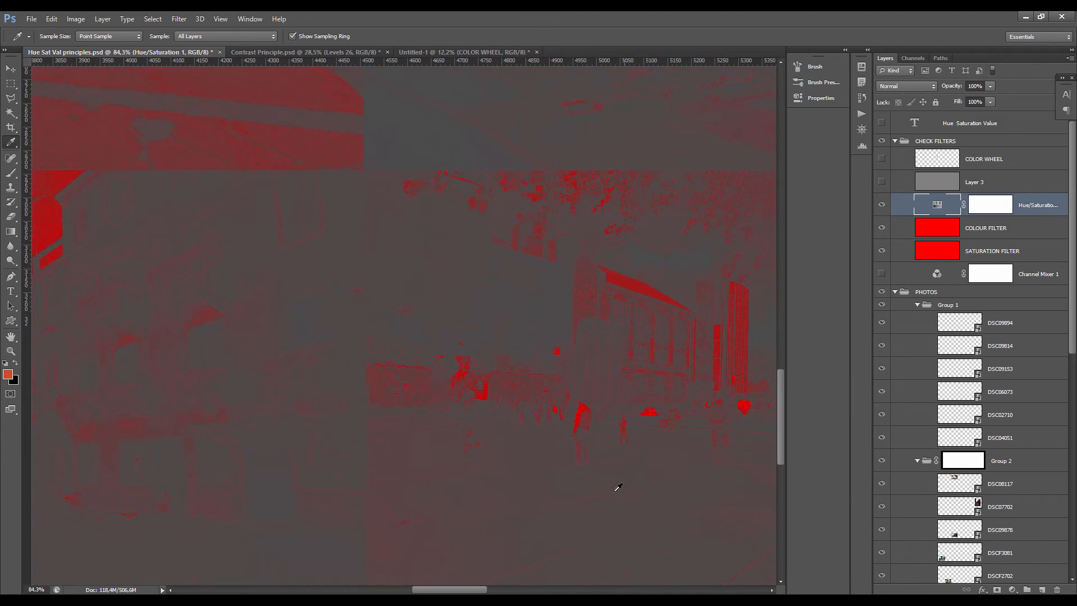
pyautogui.scroll(1, 629, 459)
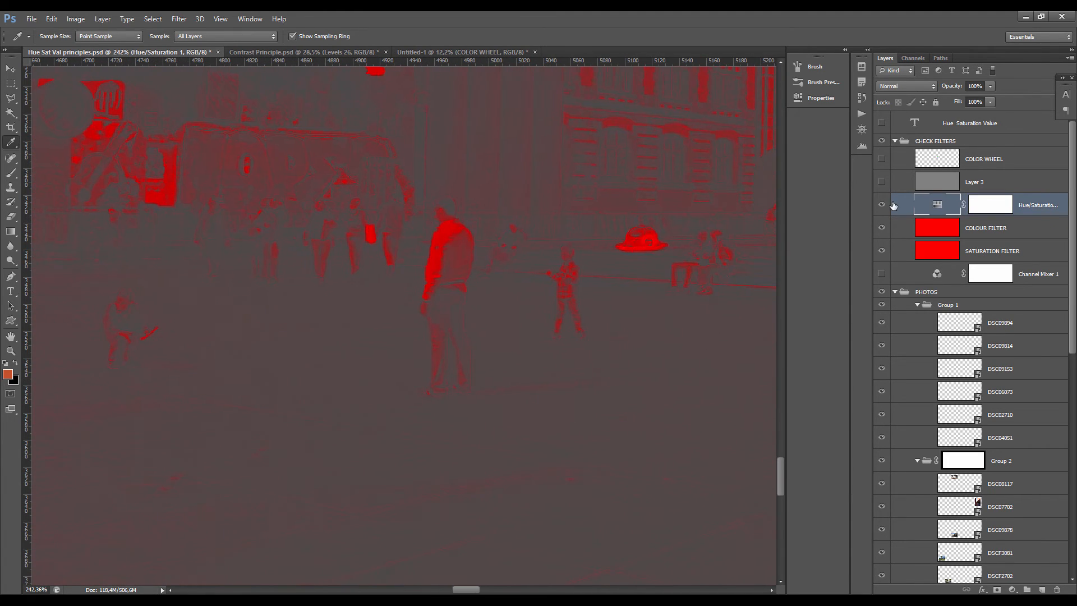
# - Toggle the CHECK FILTERS group and compare the plaza people's original colours with their saturation map, including the pavement beneath them
pyautogui.click(881, 140)
pyautogui.scroll(3, 528, 439)
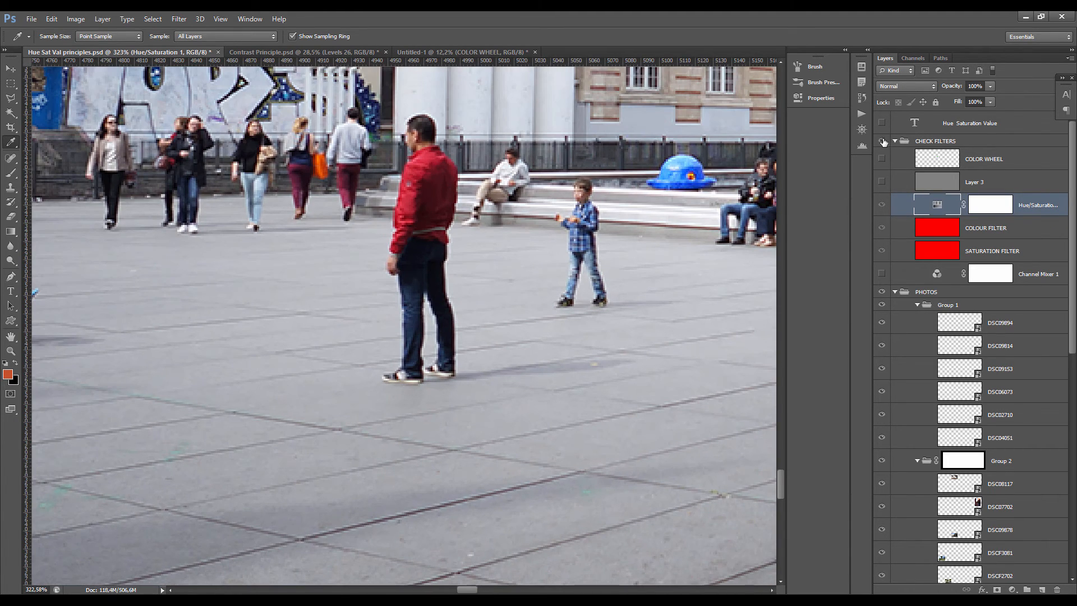
pyautogui.click(881, 140)
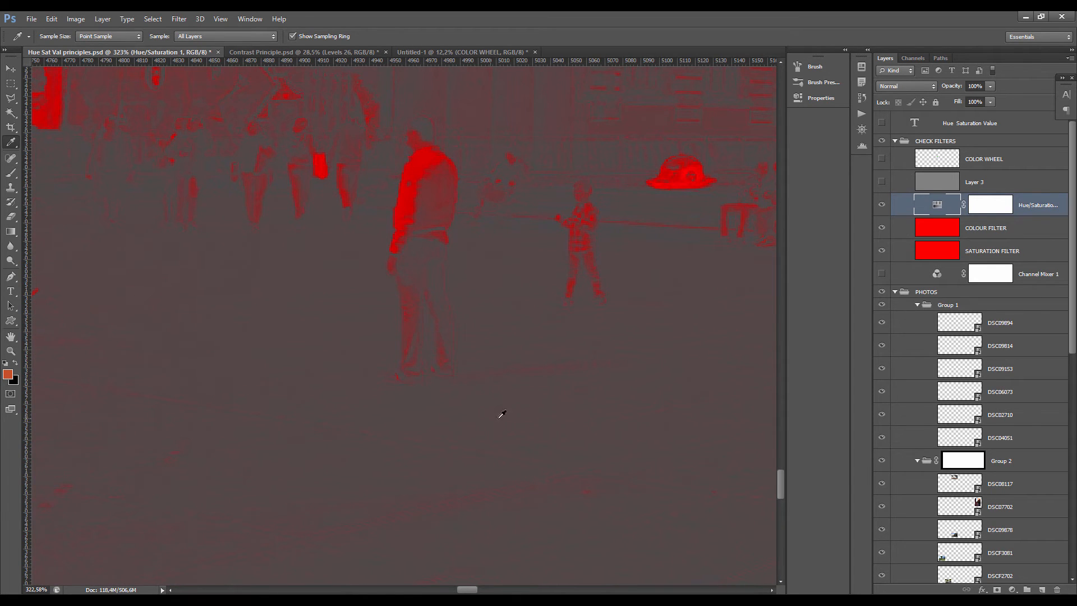
pyautogui.scroll(4, 502, 414)
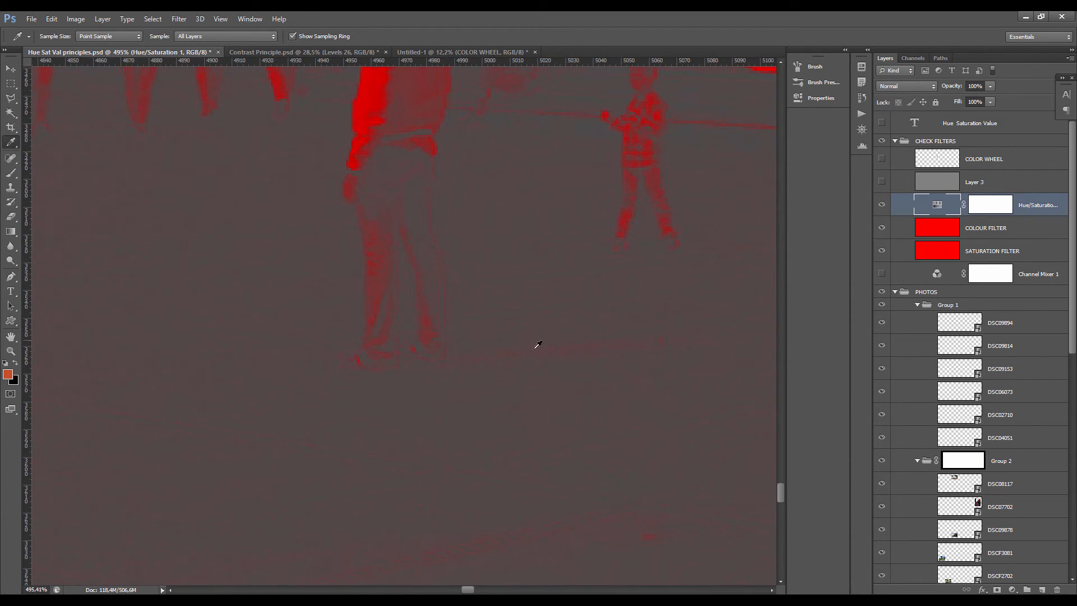
pyautogui.moveTo(537, 371); pyautogui.dragTo(427, 188)
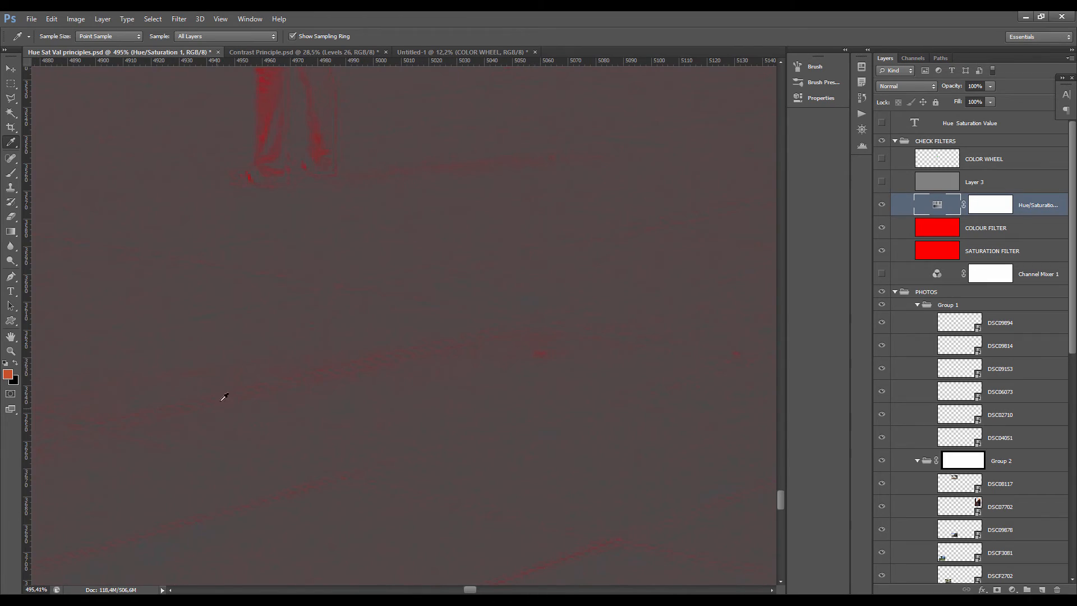
pyautogui.scroll(-12, 364, 368)
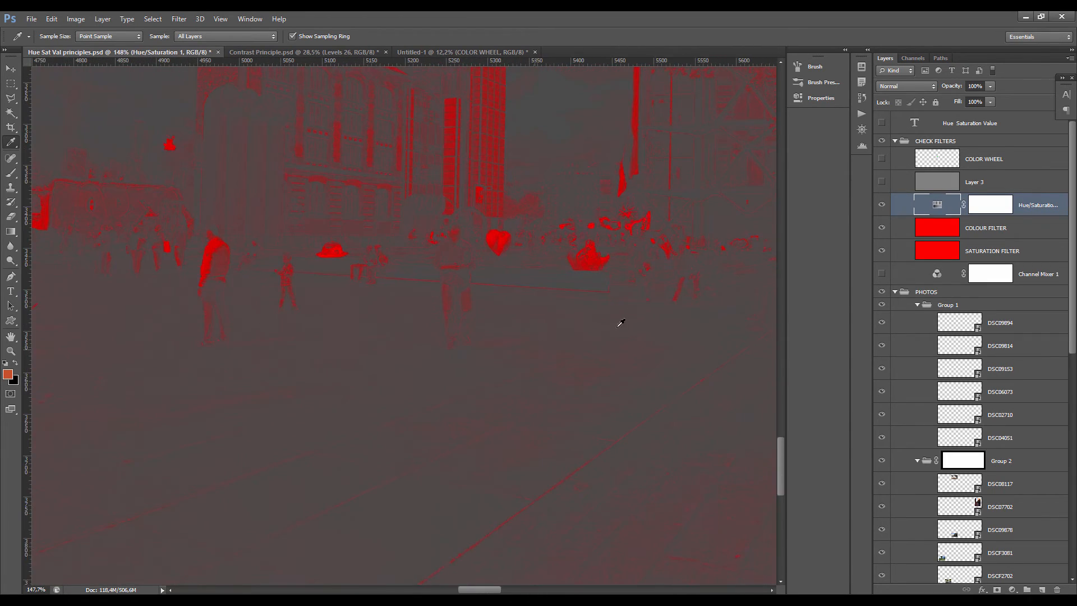
# - Hide the CHECK FILTERS group and examine the plaza photo and the whole reference collage in original colours
pyautogui.click(881, 141)
pyautogui.scroll(-7, 403, 359)
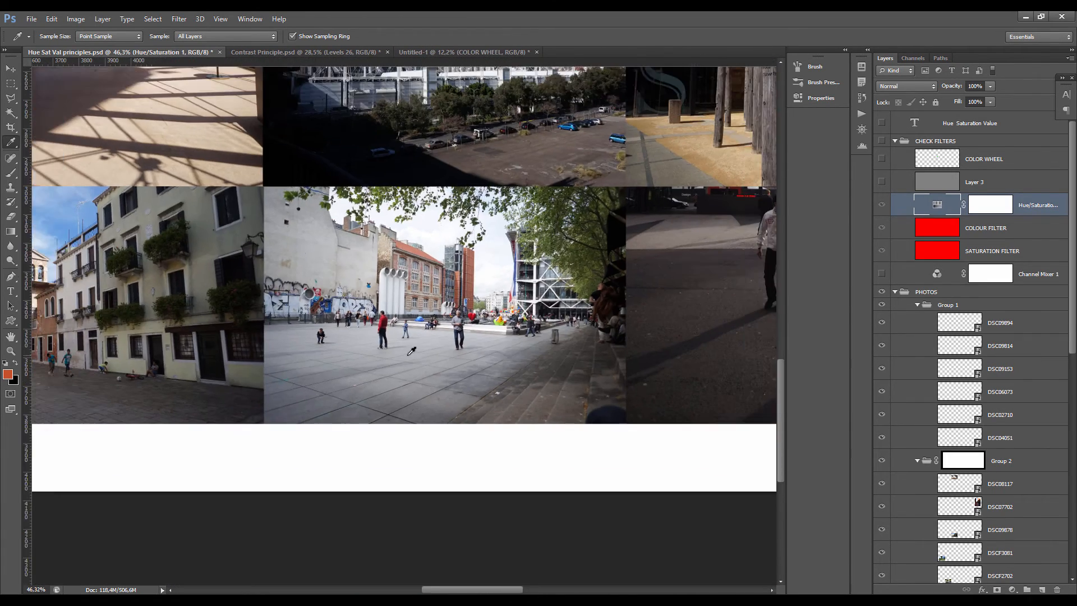
pyautogui.scroll(-5, 403, 366)
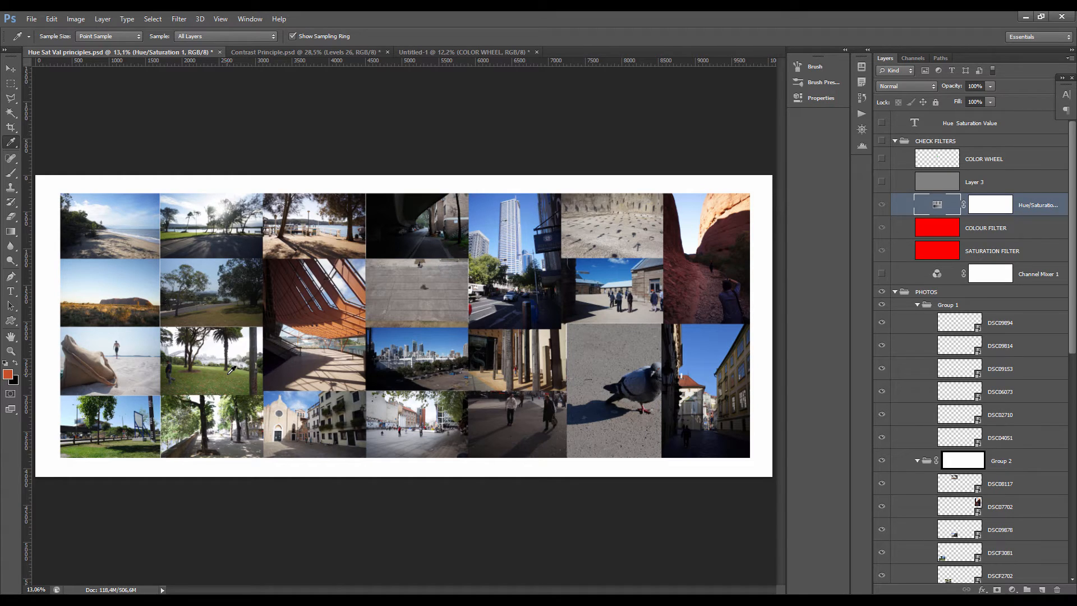
pyautogui.scroll(3, 595, 365)
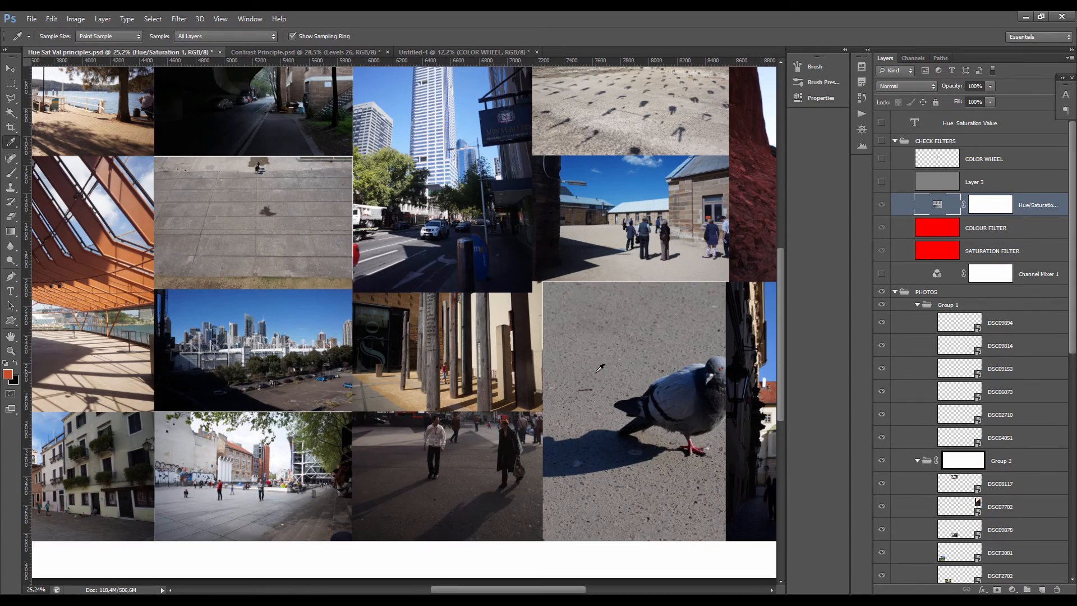
pyautogui.scroll(-3, 512, 335)
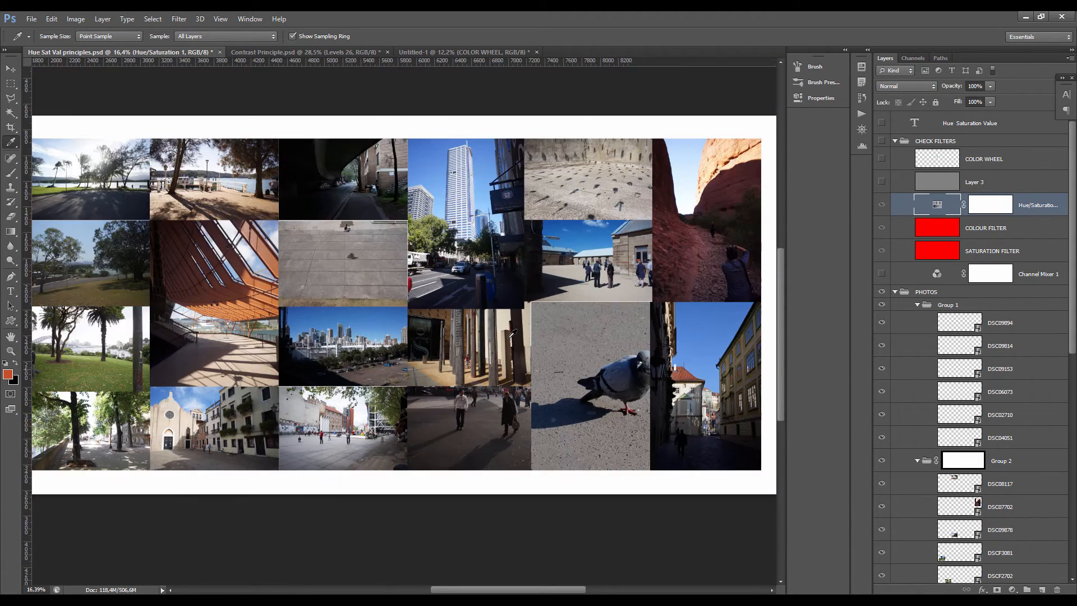
pyautogui.scroll(-1, 512, 335)
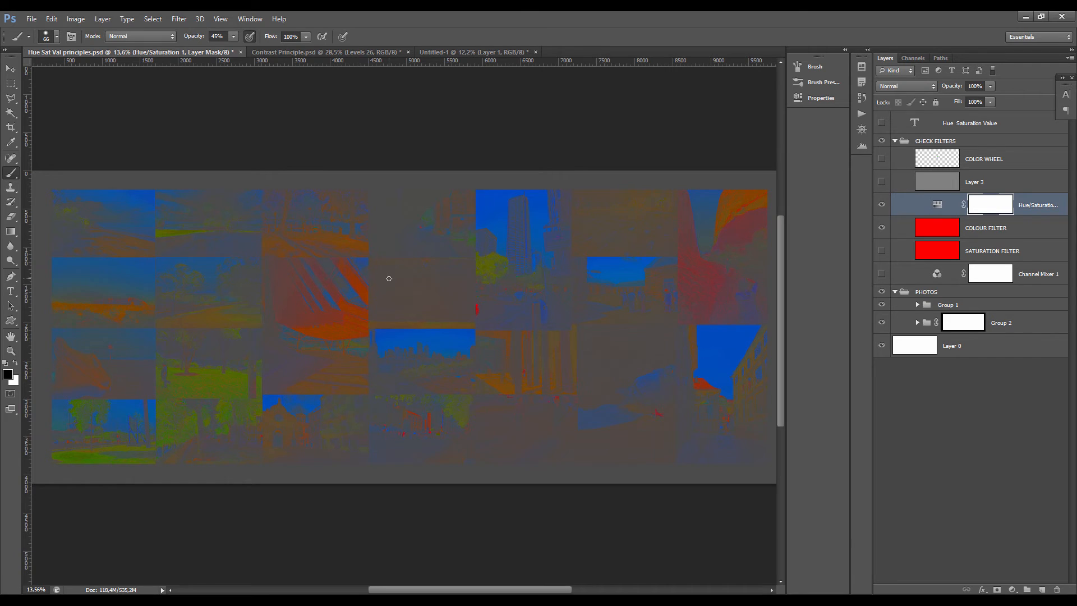
# - Hide the COLOUR FILTER and Hue/Saturation layers, and show only COLOUR FILTER over the photo collage
pyautogui.scroll(-2, 393, 301)
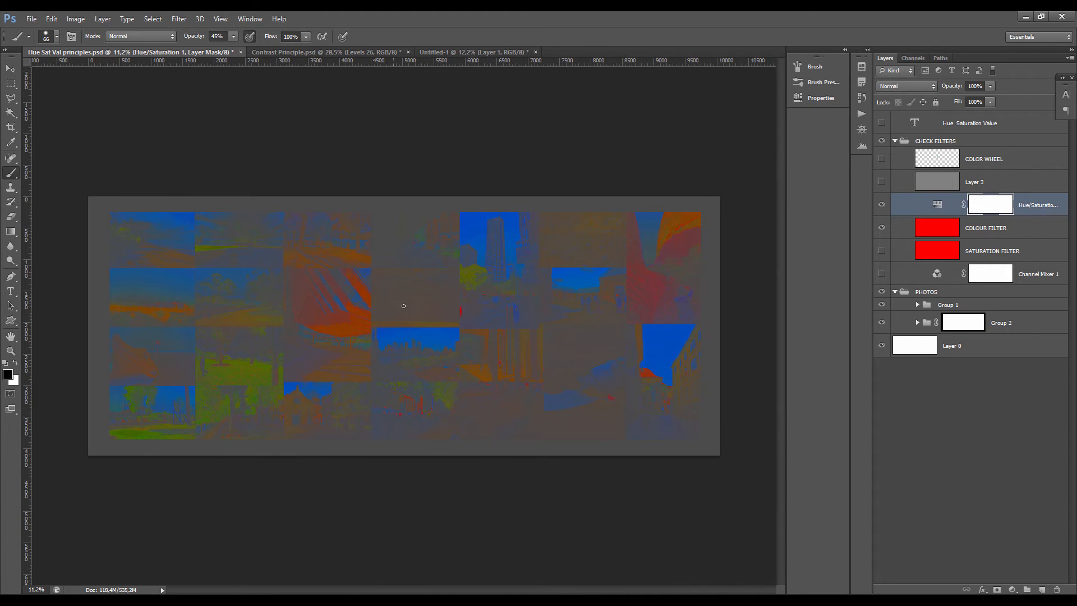
pyautogui.moveTo(882, 227); pyautogui.dragTo(882, 204)
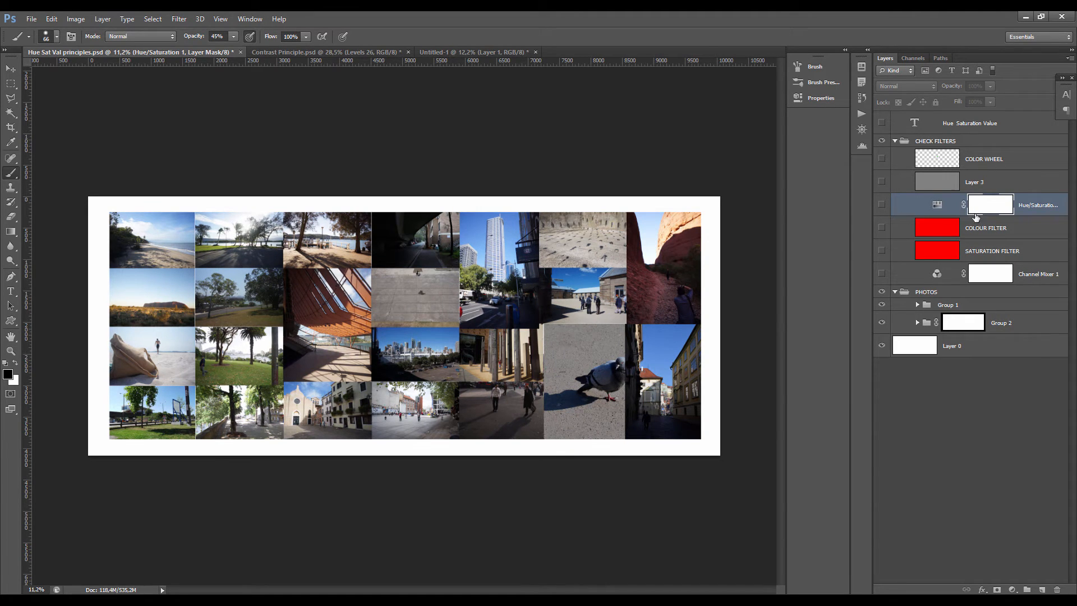
pyautogui.click(954, 231)
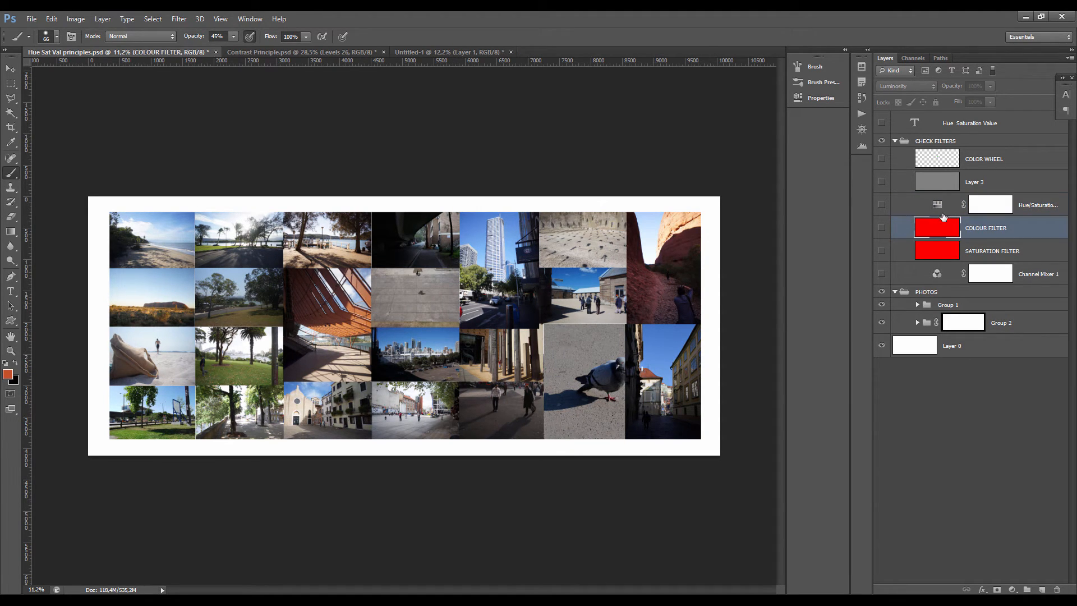
pyautogui.click(881, 228)
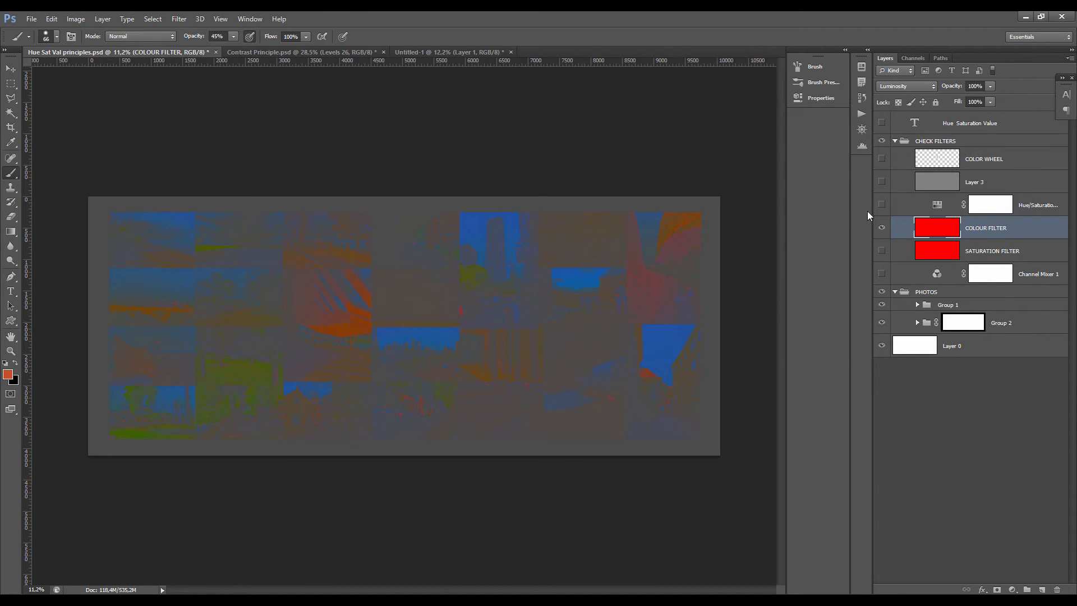
# - Inspect the Hue/Saturation layer's settings, and show the layer to compare the hue map with and without its boost
pyautogui.doubleClick(937, 205)
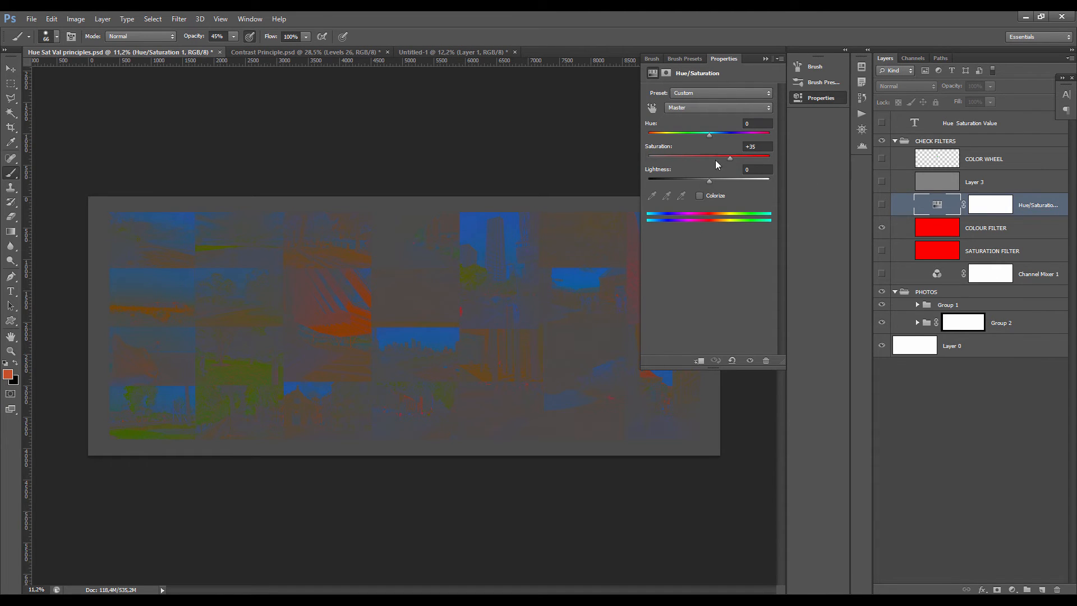
pyautogui.click(881, 205)
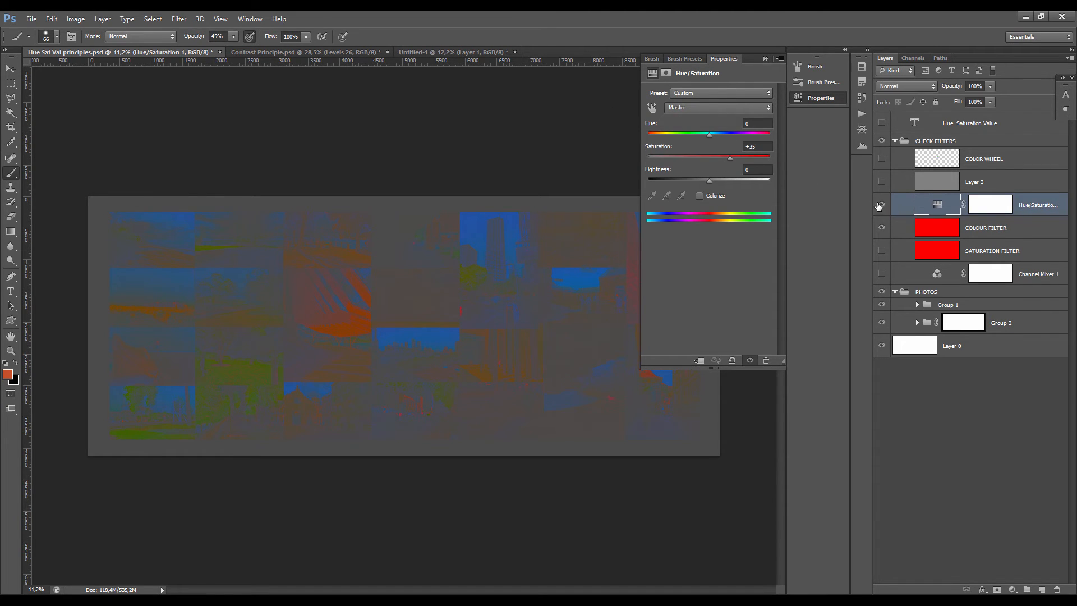
pyautogui.click(766, 59)
pyautogui.click(882, 141)
pyautogui.click(881, 141)
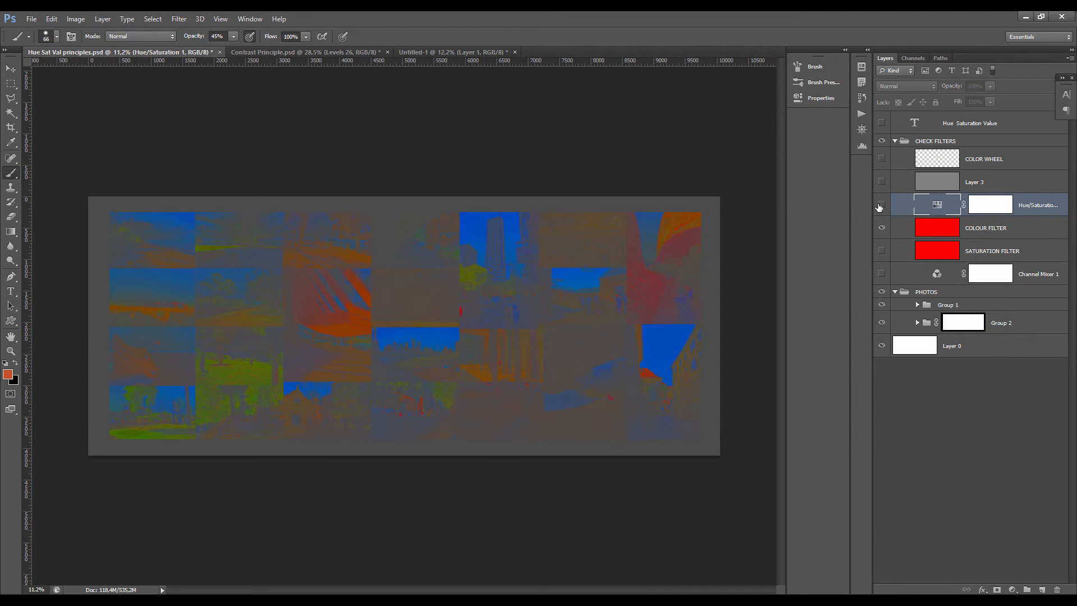
# - Examine the boosted hue map across the reference photos, from the skyline and ribbed roof to the whole collage
pyautogui.scroll(5, 356, 302)
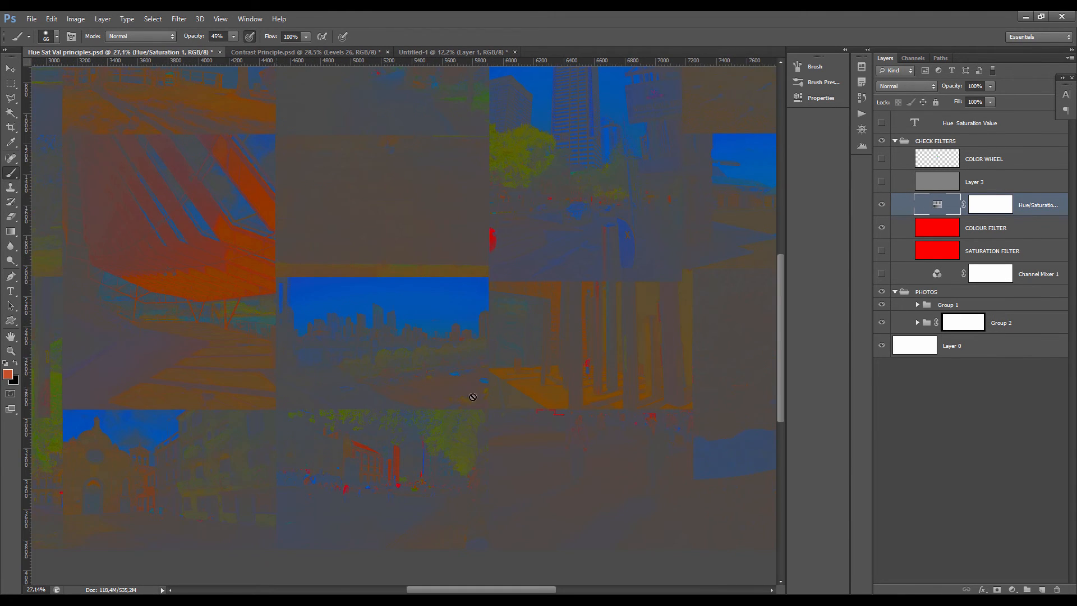
pyautogui.scroll(-2, 356, 303)
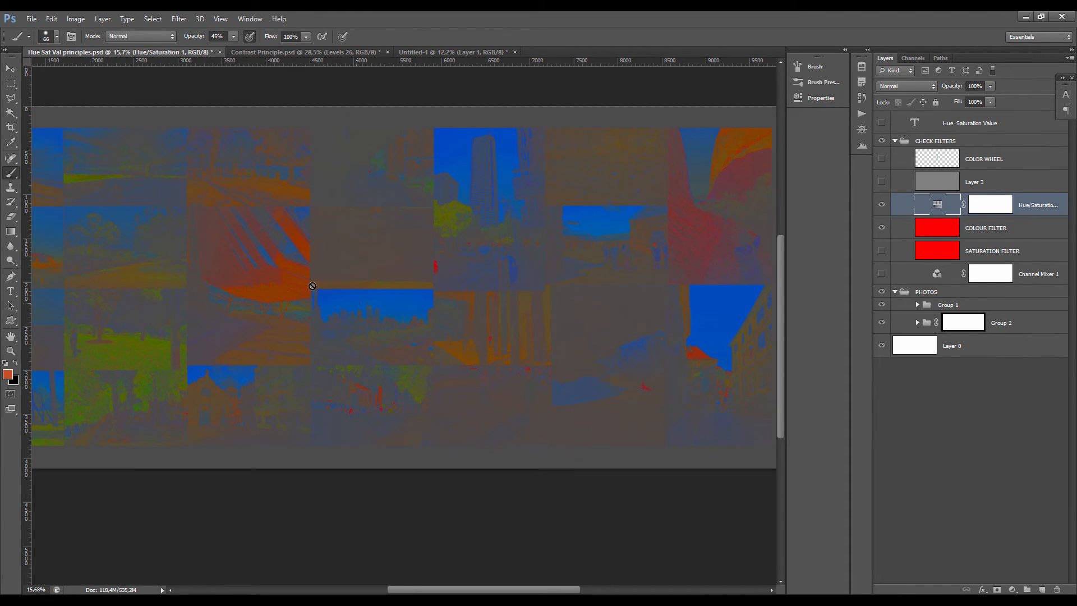
pyautogui.scroll(-5, 351, 288)
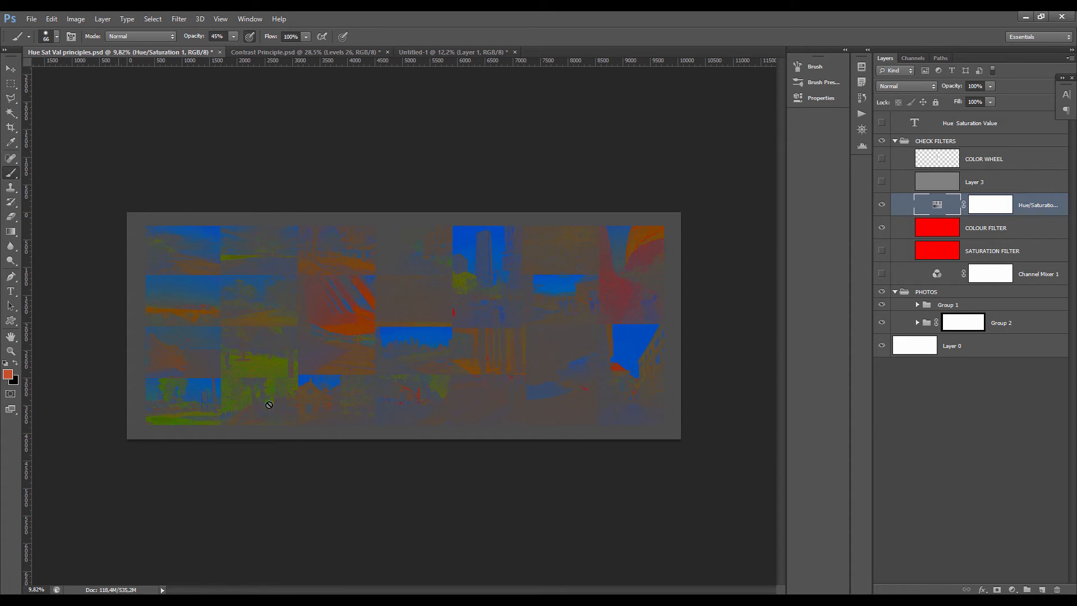
pyautogui.scroll(1, 418, 323)
pyautogui.scroll(1, 435, 296)
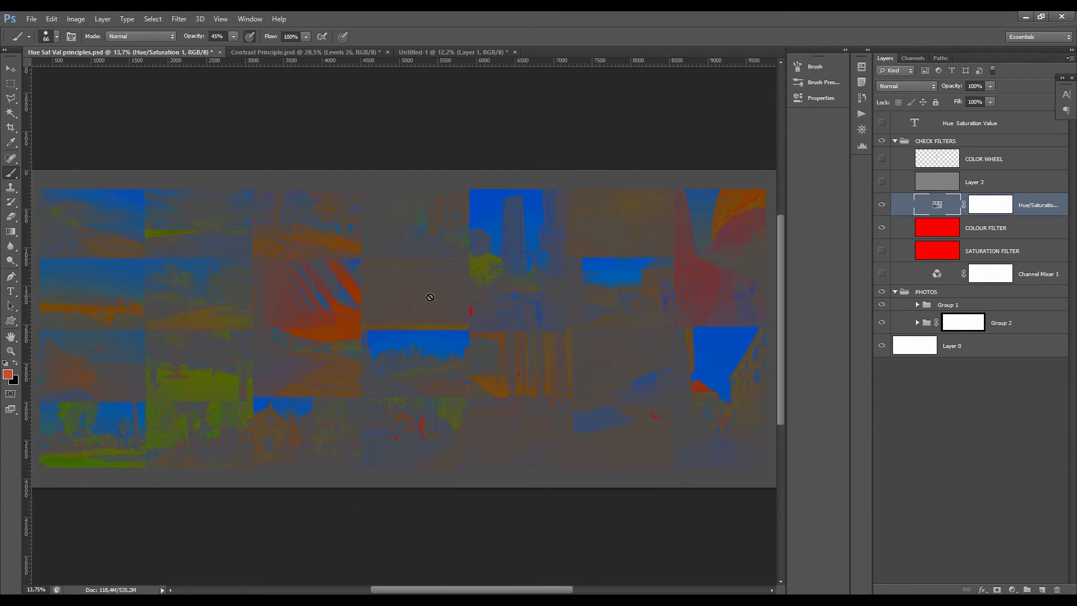
pyautogui.scroll(-2, 427, 301)
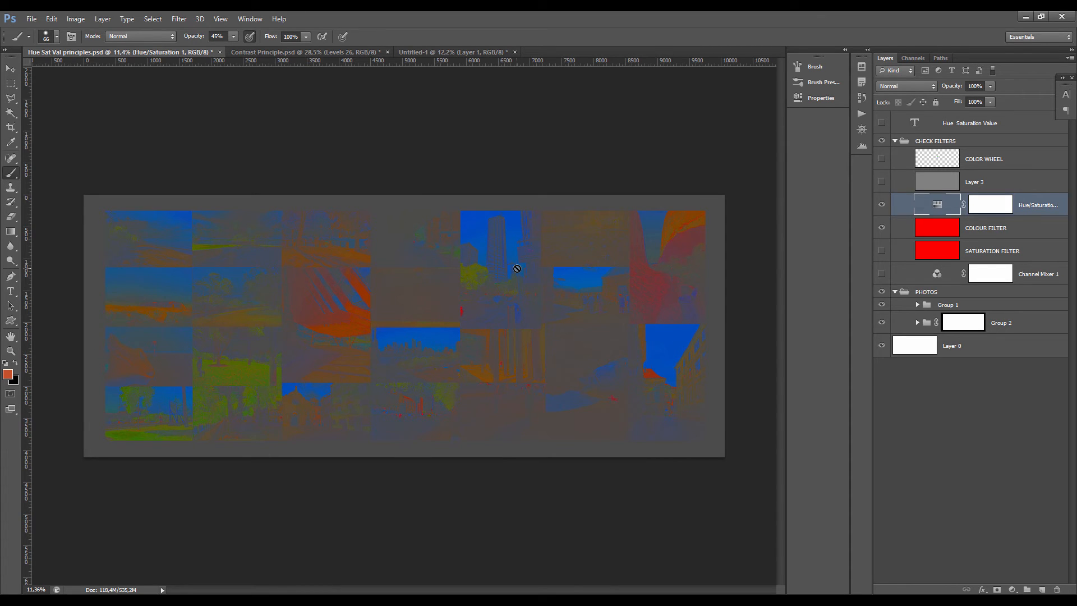
# - Hide the CHECK FILTERS group and examine the original hues of the skyscraper street photo and its neighbours in the collage
pyautogui.click(882, 139)
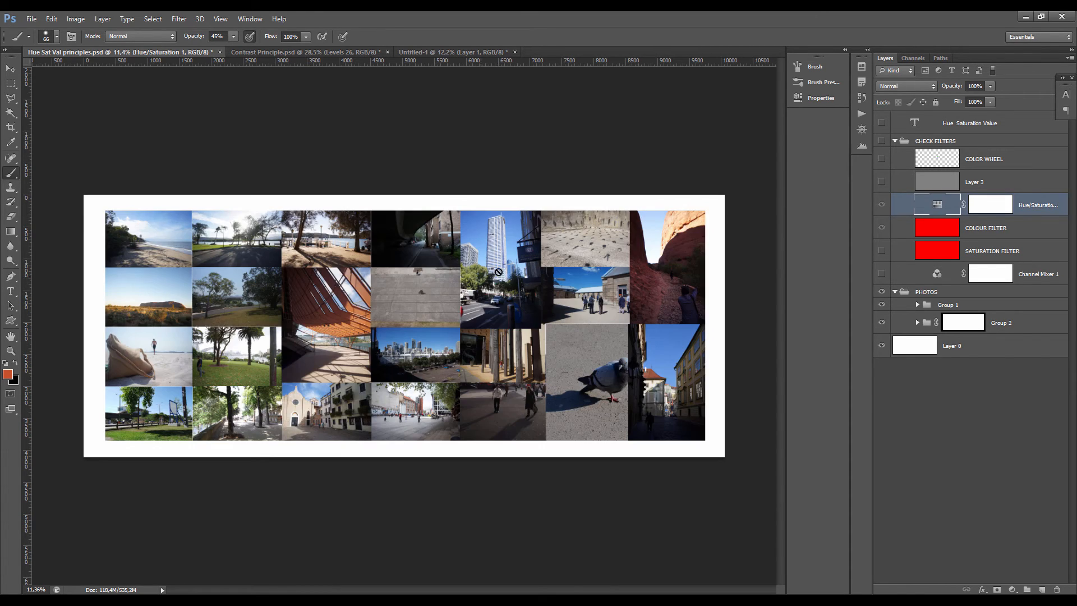
pyautogui.scroll(-1, 514, 304)
pyautogui.scroll(3, 514, 304)
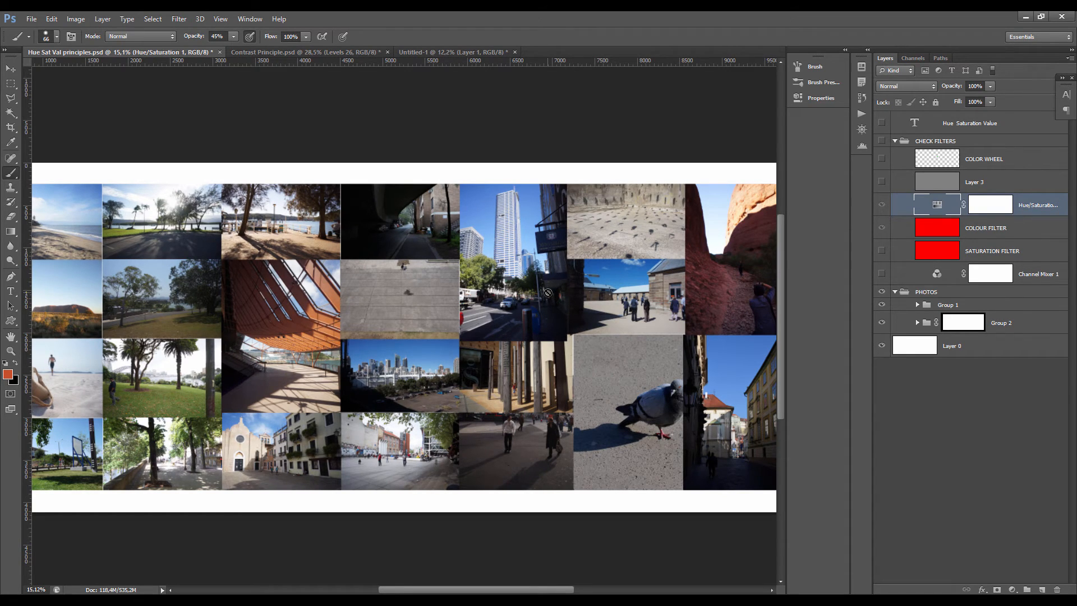
pyautogui.scroll(2, 530, 258)
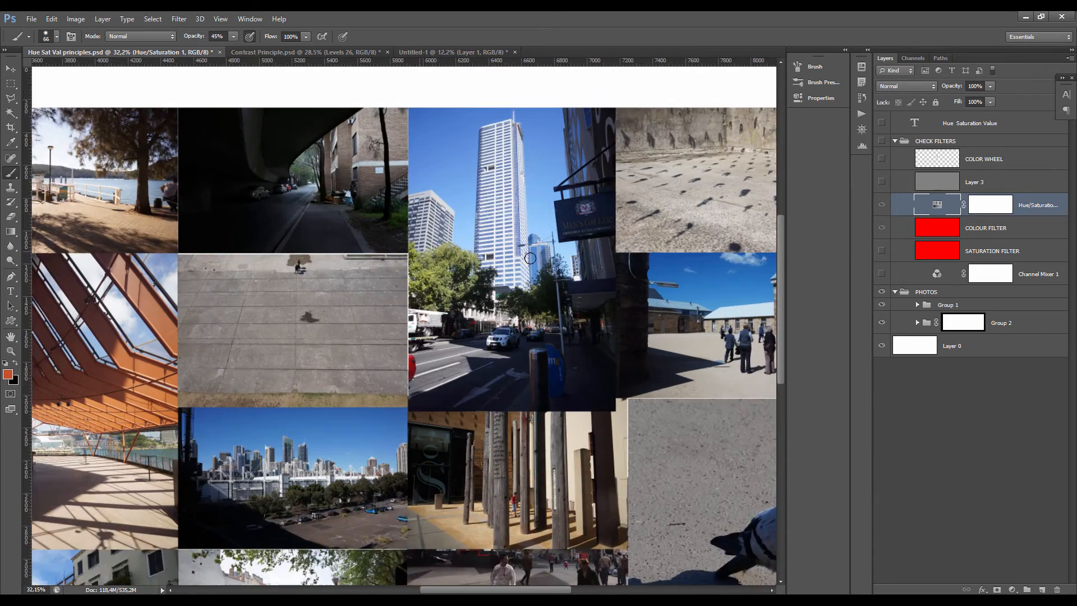
pyautogui.scroll(-2, 530, 258)
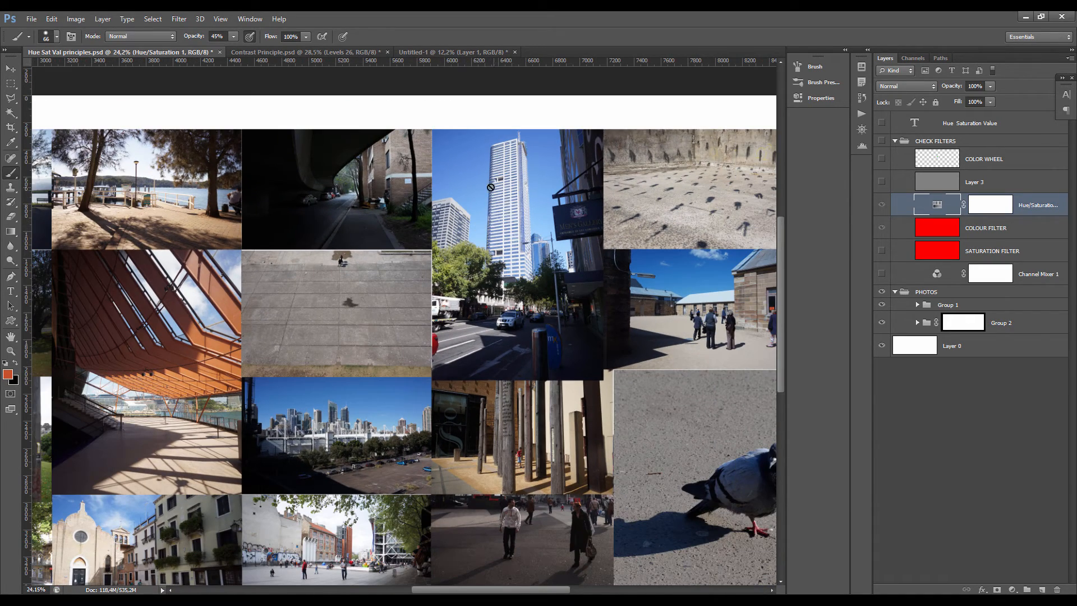
pyautogui.scroll(-1, 504, 264)
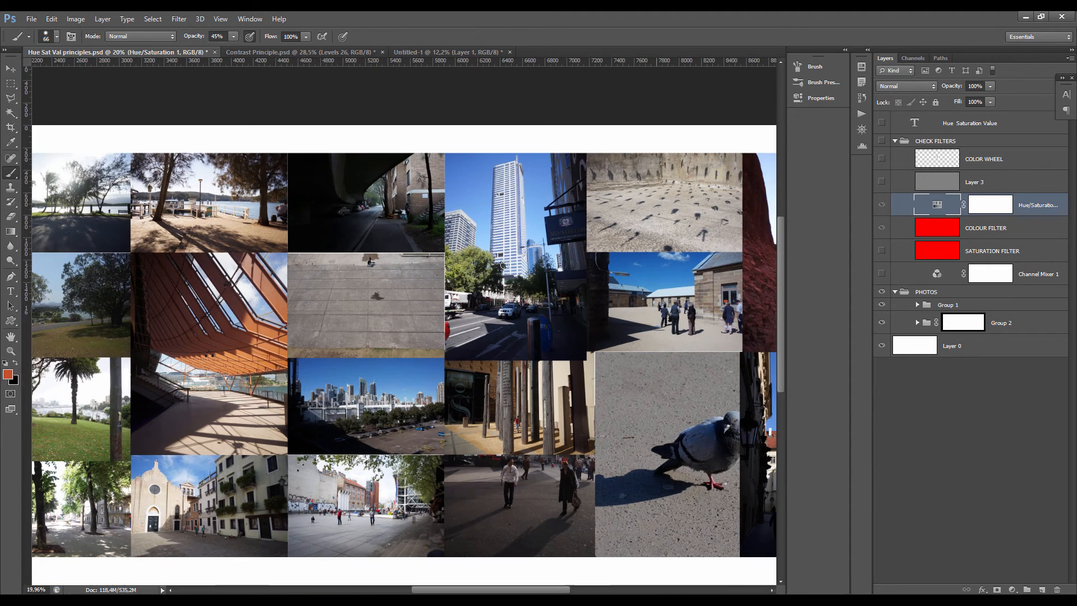
pyautogui.scroll(-1, 504, 265)
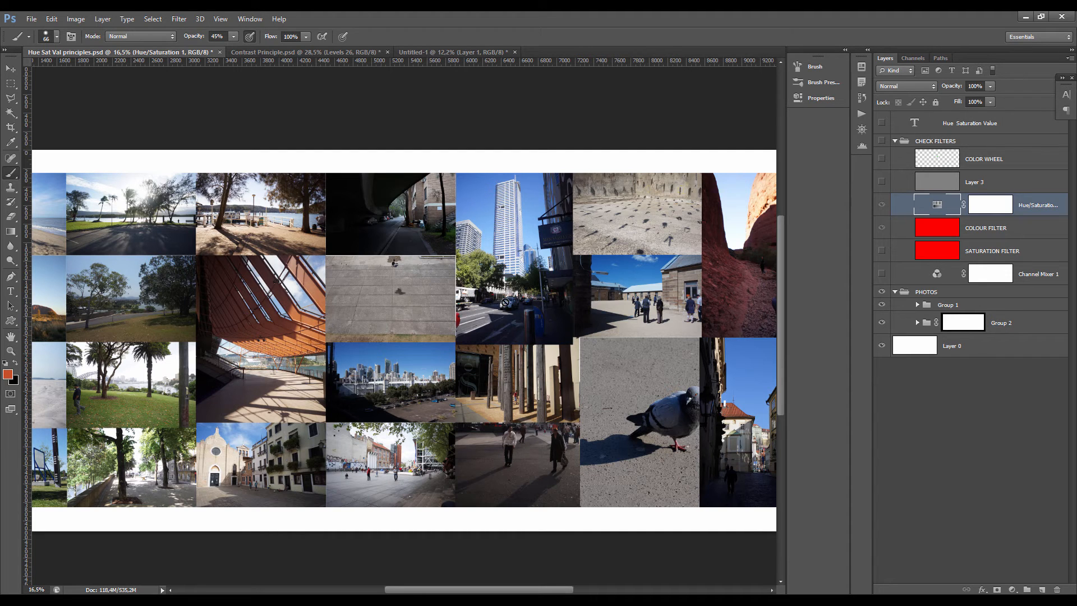
pyautogui.scroll(-2, 418, 330)
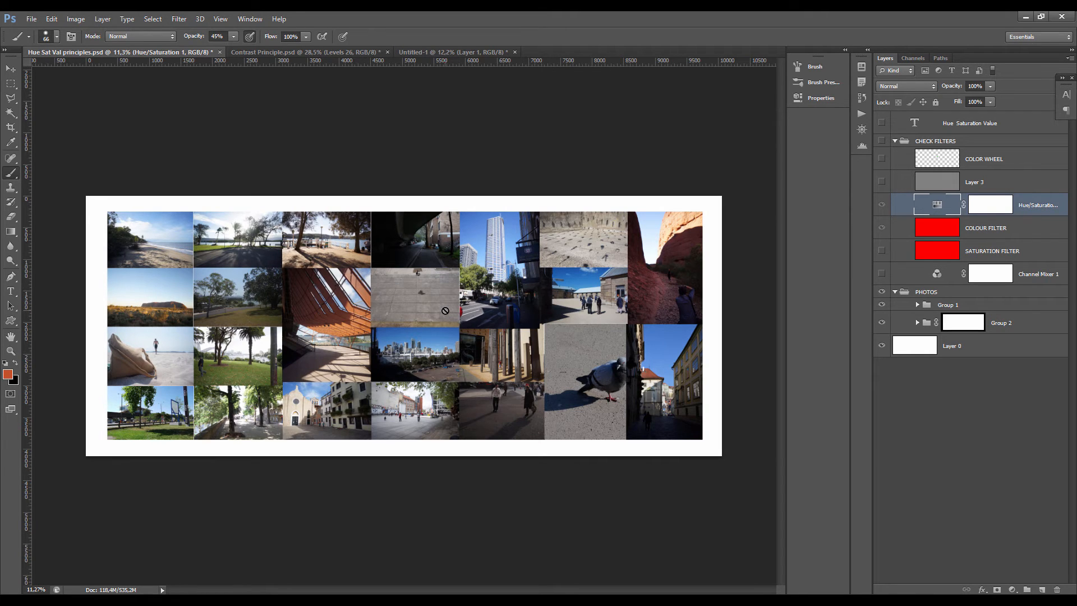
pyautogui.scroll(5, 461, 357)
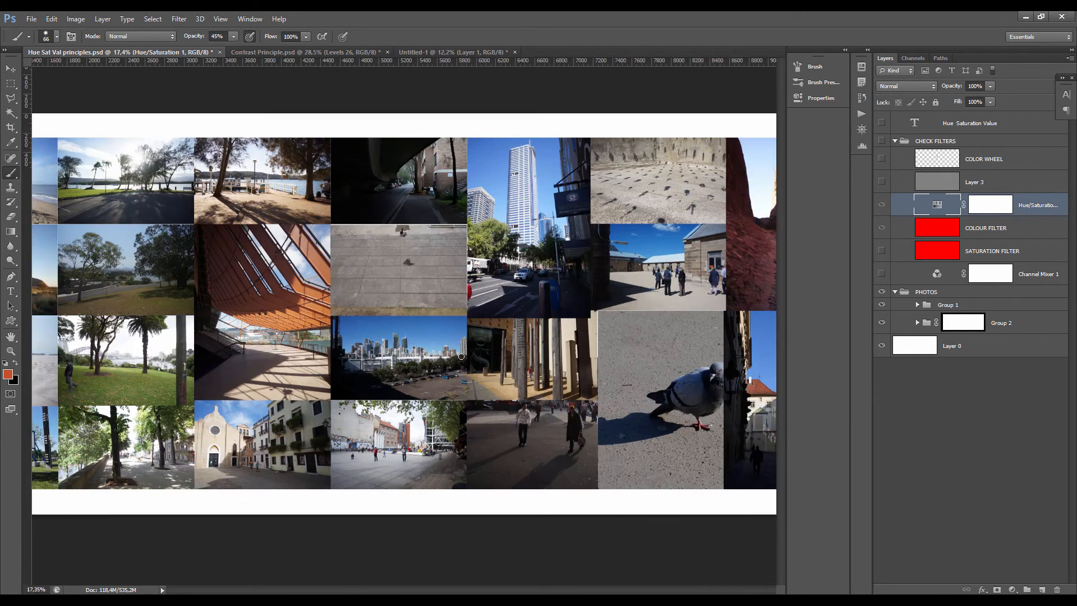
pyautogui.scroll(-3, 461, 387)
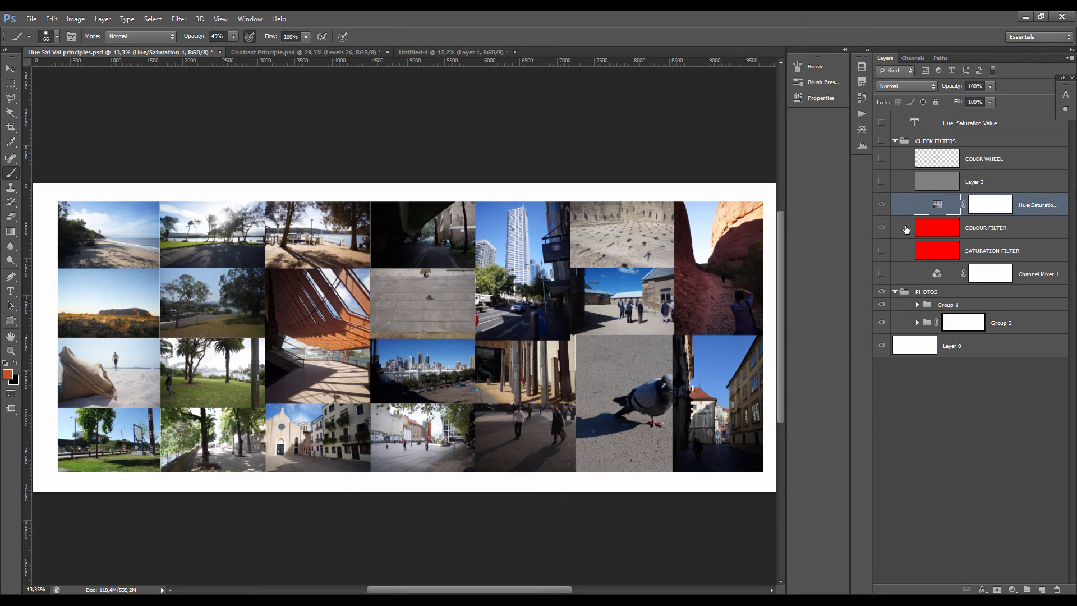
# - Show the CHECK FILTERS group to review the collage's hue map, and hide the COLOUR FILTER and Hue/Saturation layers
pyautogui.click(881, 140)
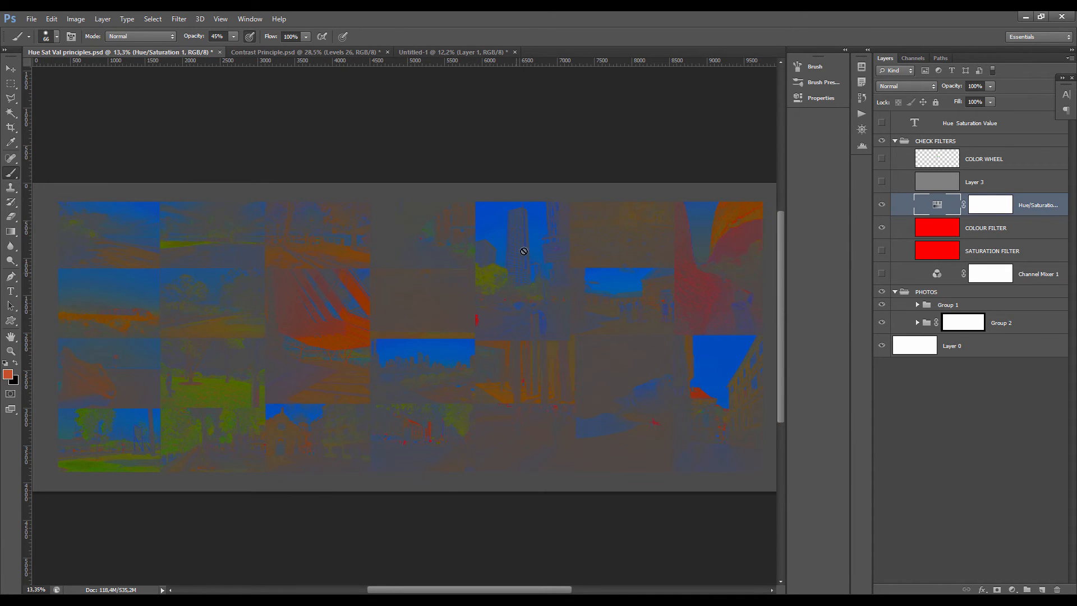
pyautogui.scroll(3, 523, 251)
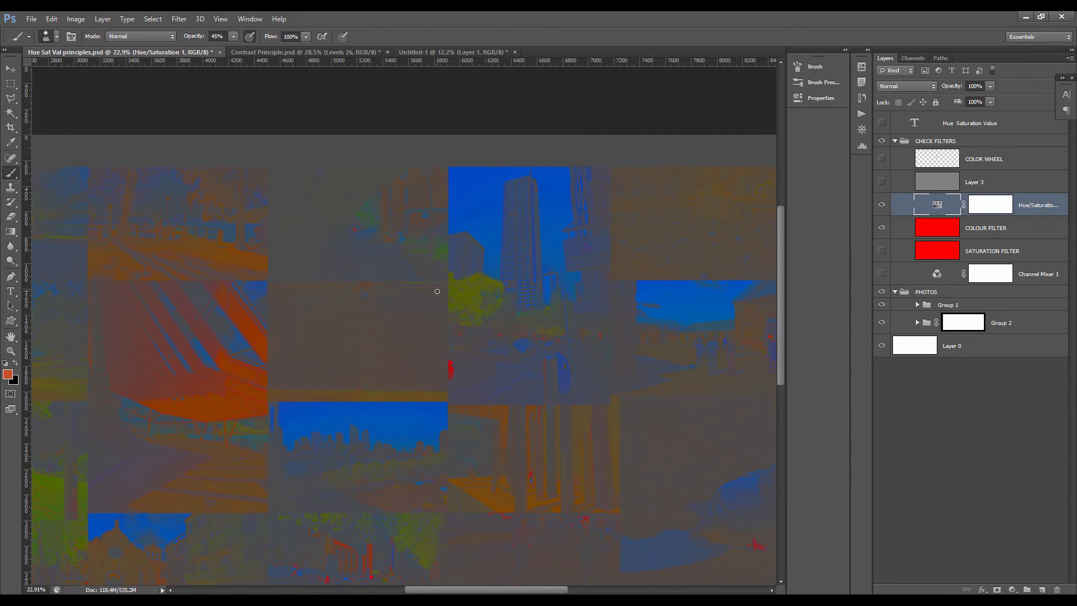
pyautogui.scroll(-4, 460, 286)
pyautogui.scroll(3, 577, 303)
pyautogui.scroll(-1, 552, 380)
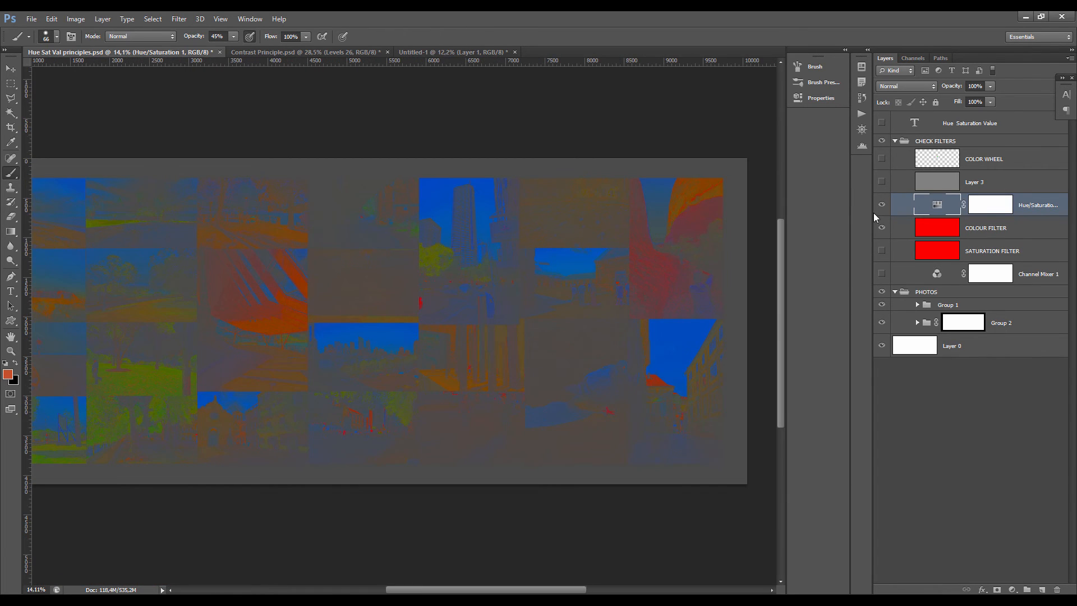
pyautogui.click(881, 227)
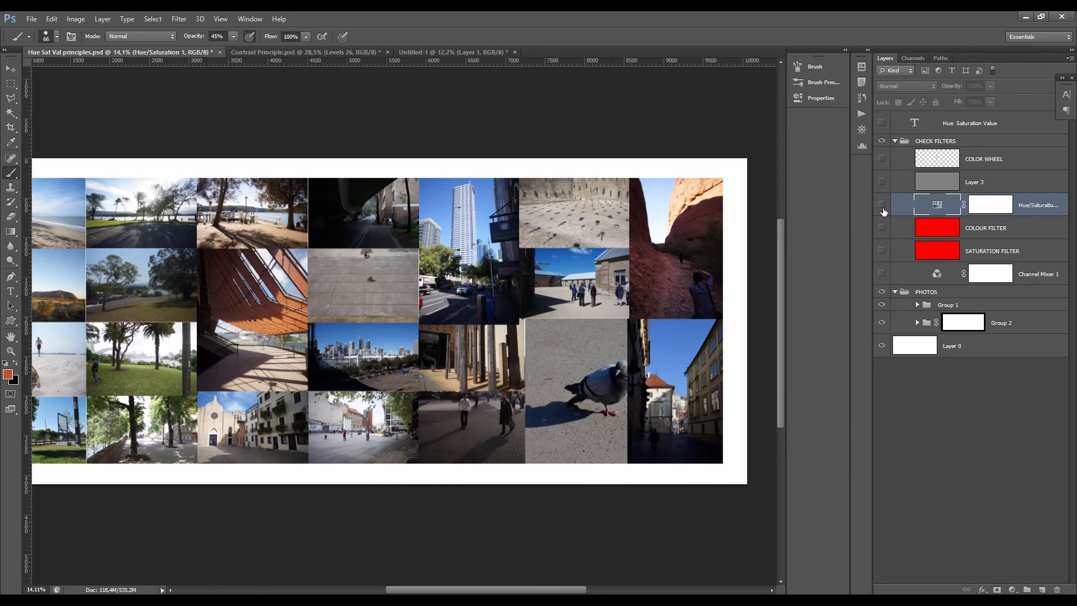
# - Show the COLOUR FILTER and Hue/Saturation layers, and examine the boosted hue map around the city skyline photo
pyautogui.click(882, 227)
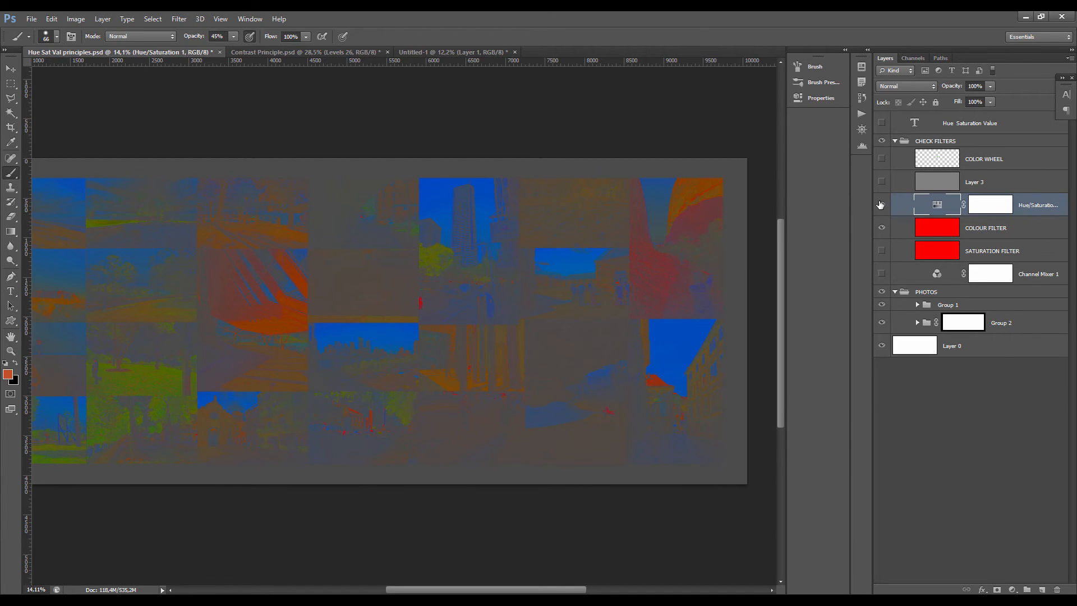
pyautogui.scroll(-1, 456, 281)
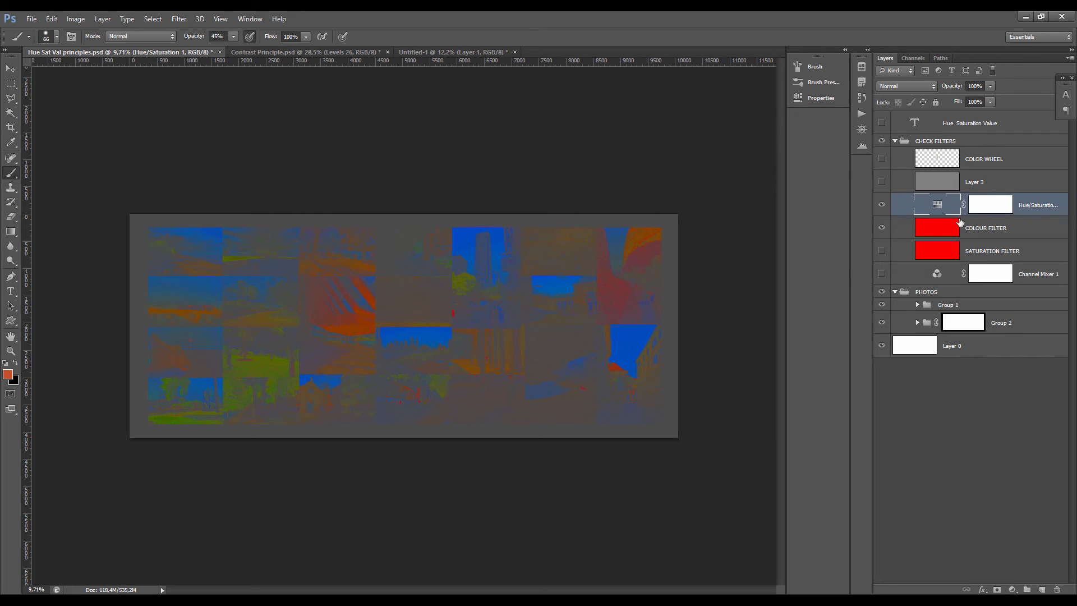
pyautogui.scroll(8, 425, 340)
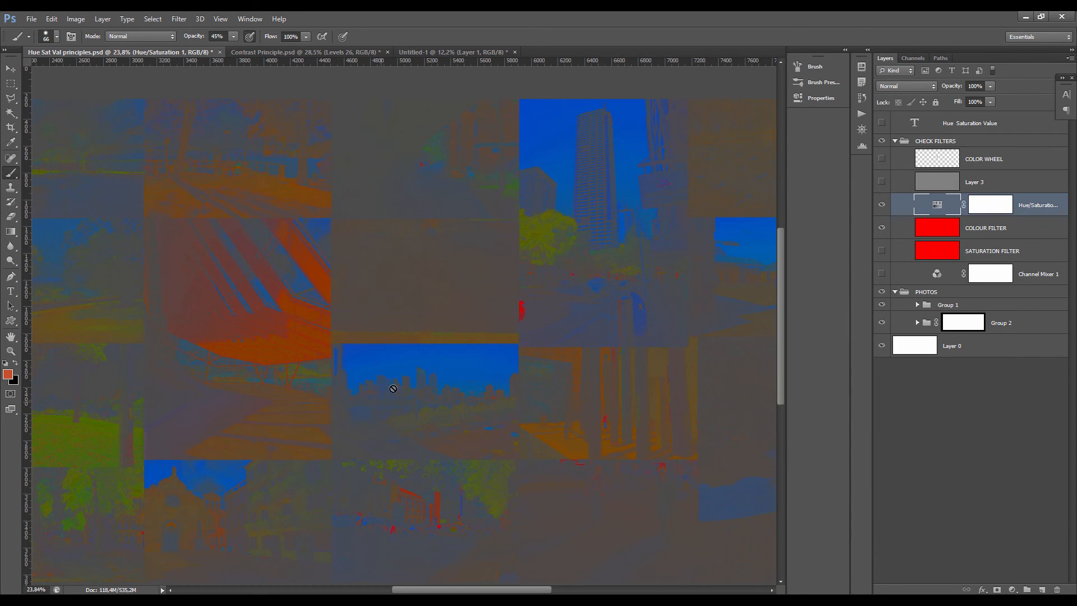
pyautogui.scroll(-3, 364, 361)
pyautogui.scroll(-1, 400, 344)
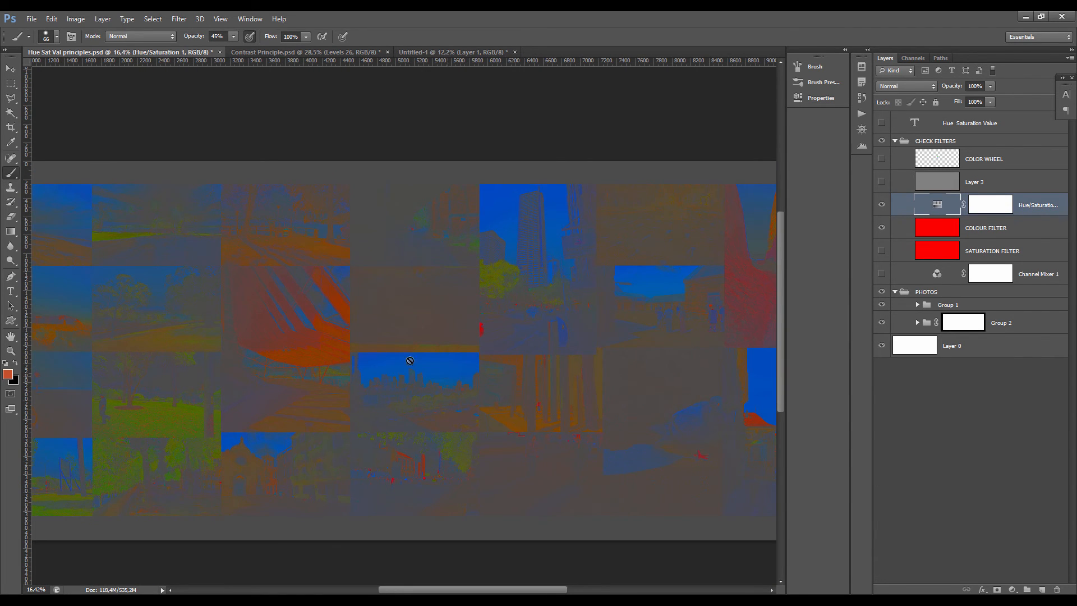
pyautogui.scroll(3, 414, 368)
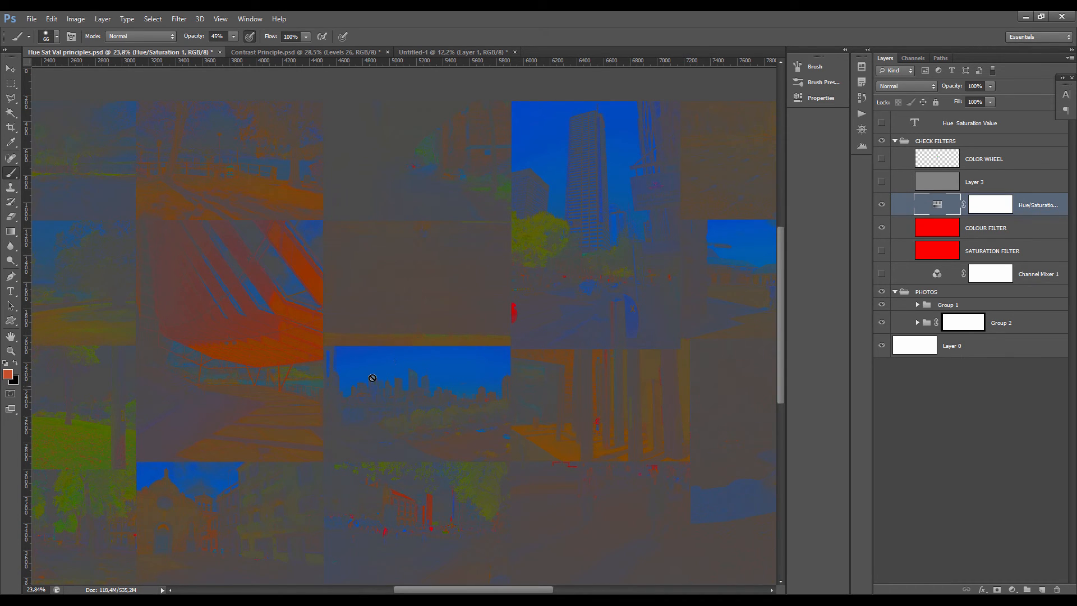
pyautogui.scroll(-5, 306, 335)
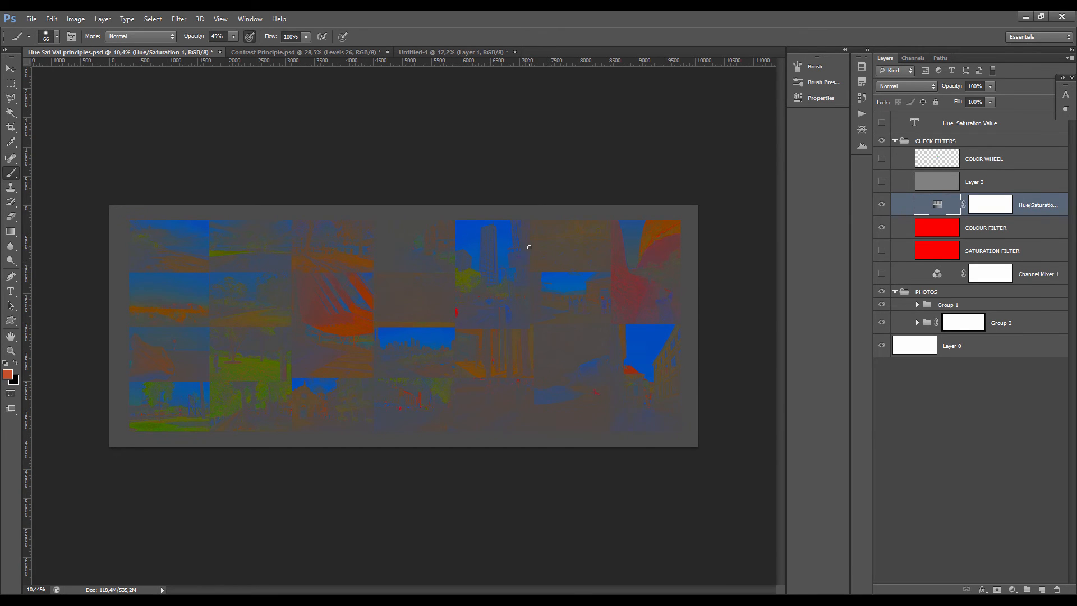
# - Examine the boosted hue map of the tree-shaded waterfront photo and the park photos beside it
pyautogui.scroll(5, 529, 247)
pyautogui.scroll(-3, 241, 248)
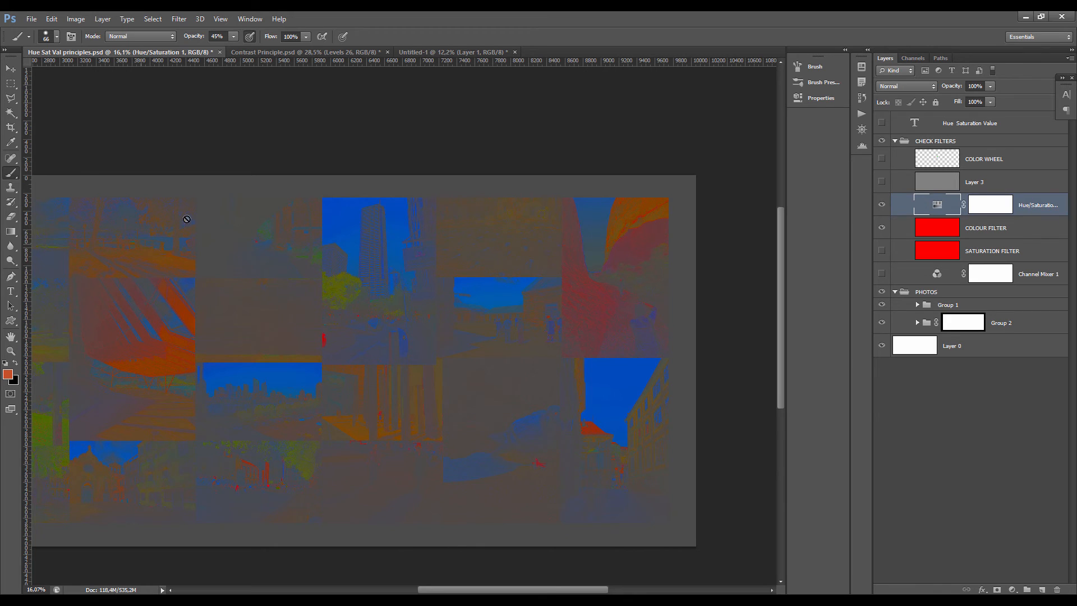
pyautogui.scroll(4, 291, 254)
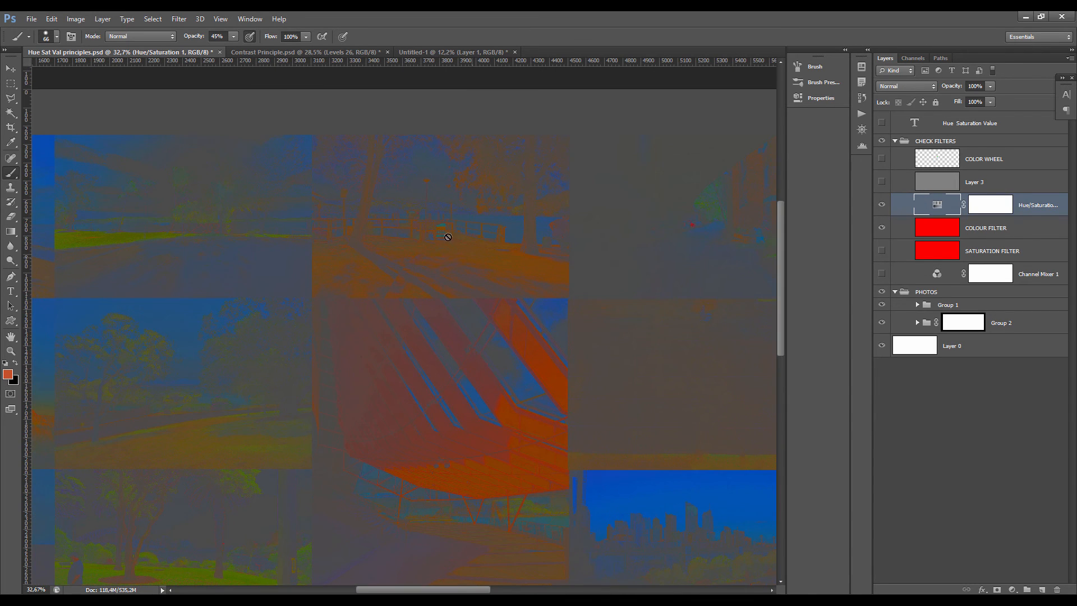
pyautogui.scroll(-1, 390, 252)
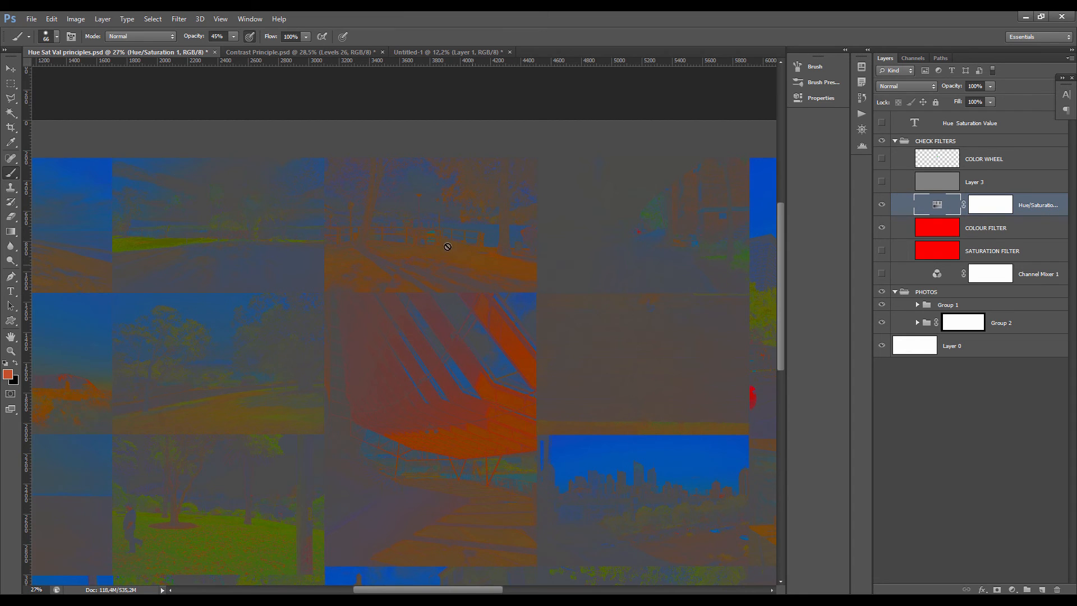
pyautogui.scroll(-3, 394, 263)
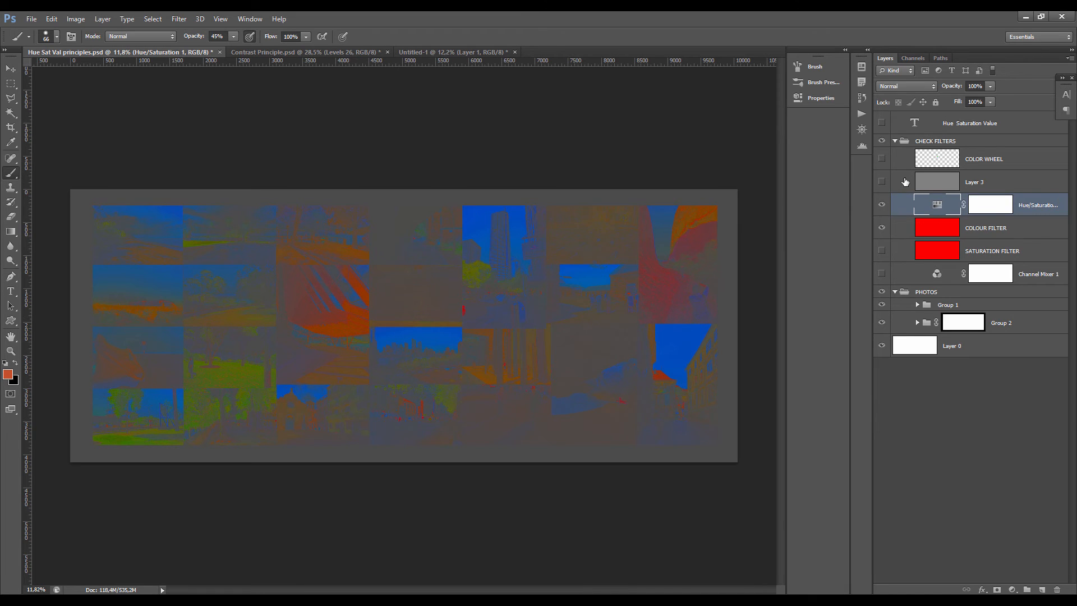
# - Examine the boosted hue map of the plaza, pigeon and narrow street photos against the whole collage
pyautogui.scroll(5, 643, 401)
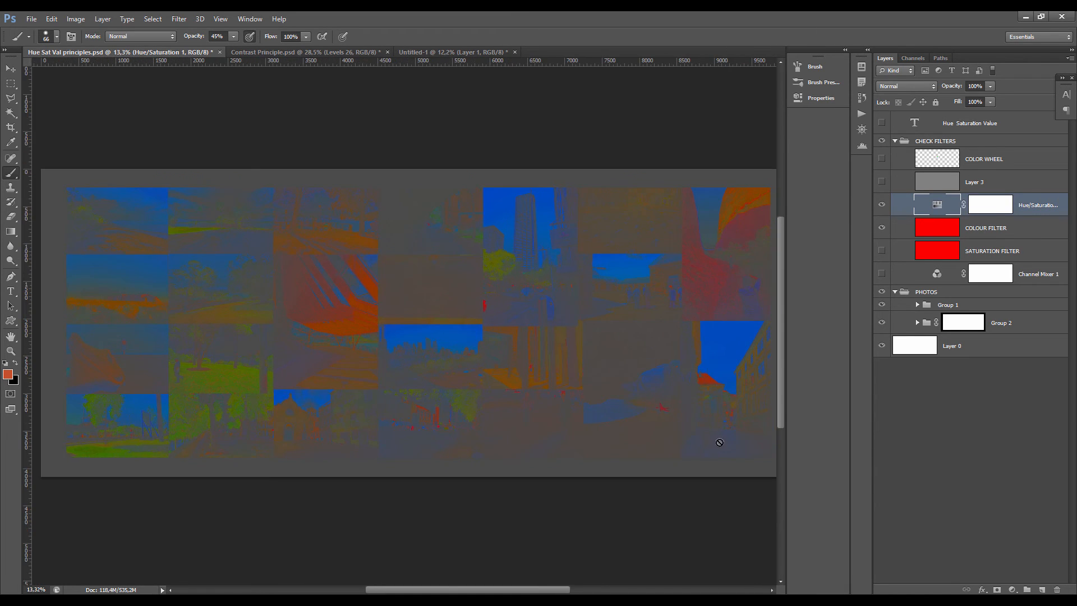
pyautogui.scroll(-2, 643, 401)
pyautogui.scroll(5, 643, 402)
pyautogui.scroll(-4, 643, 401)
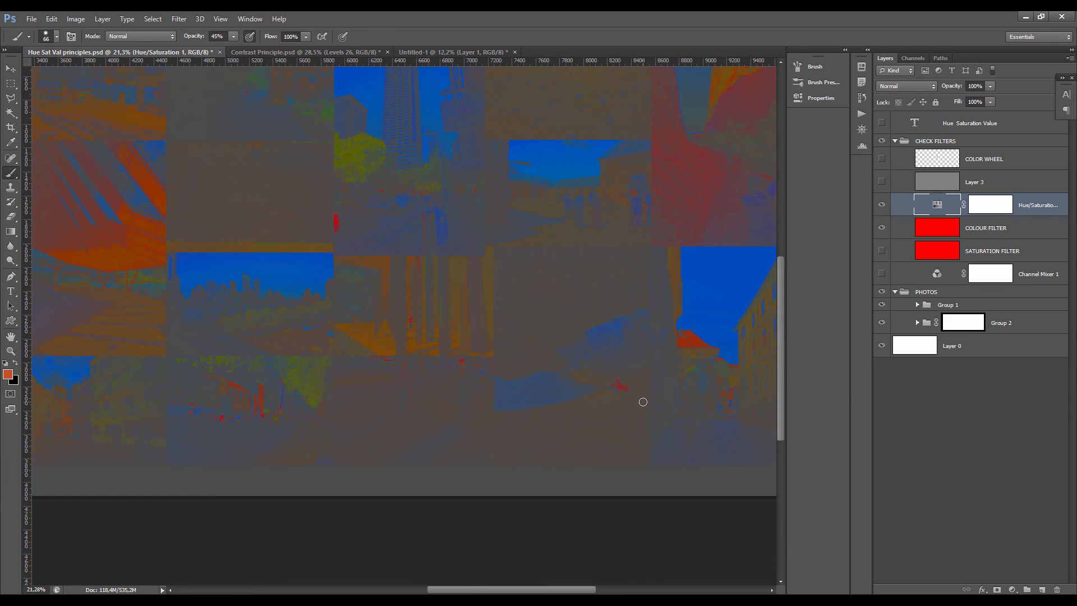
pyautogui.scroll(-1, 428, 382)
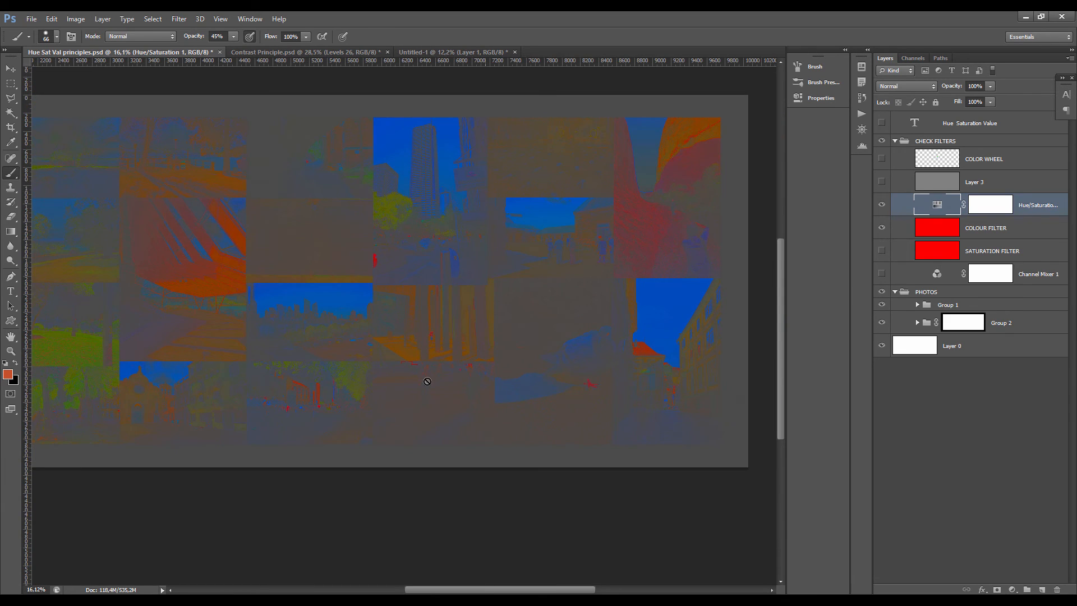
pyautogui.scroll(-2, 462, 379)
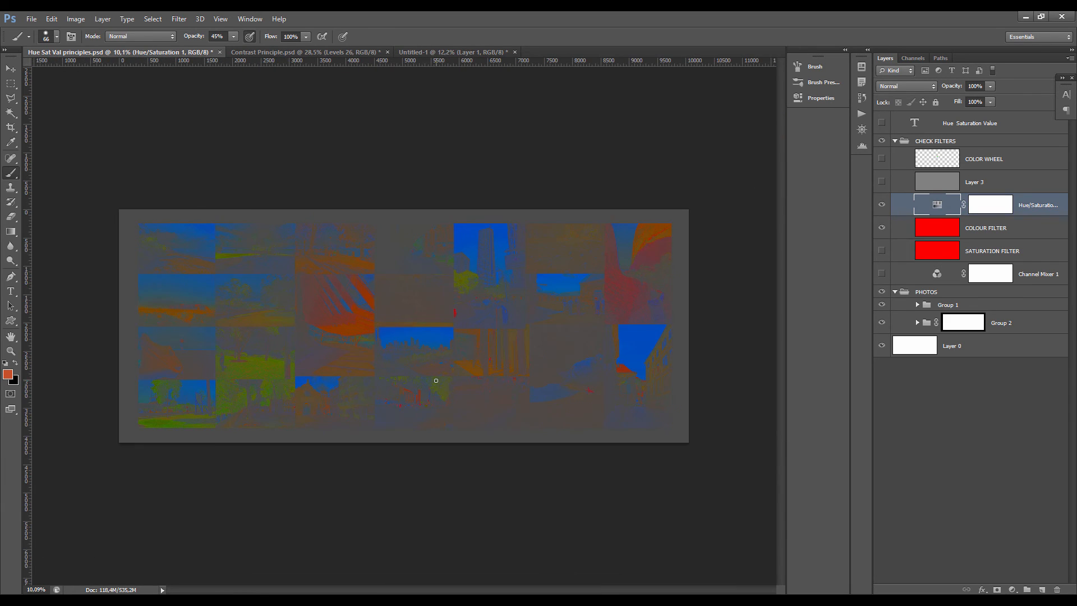
pyautogui.scroll(1, 435, 381)
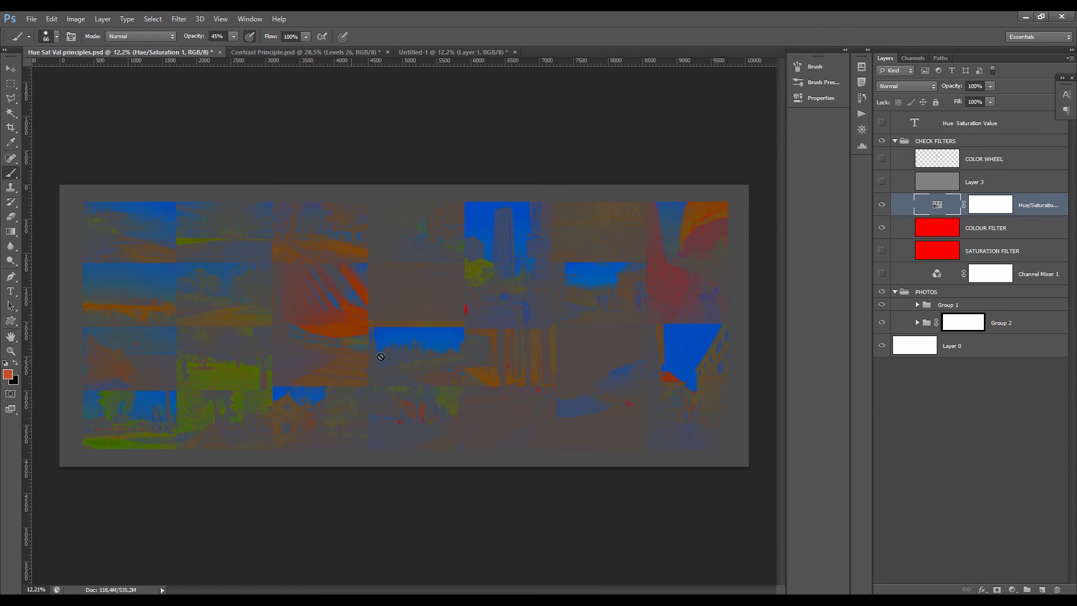
pyautogui.scroll(2, 331, 391)
pyautogui.scroll(-3, 331, 391)
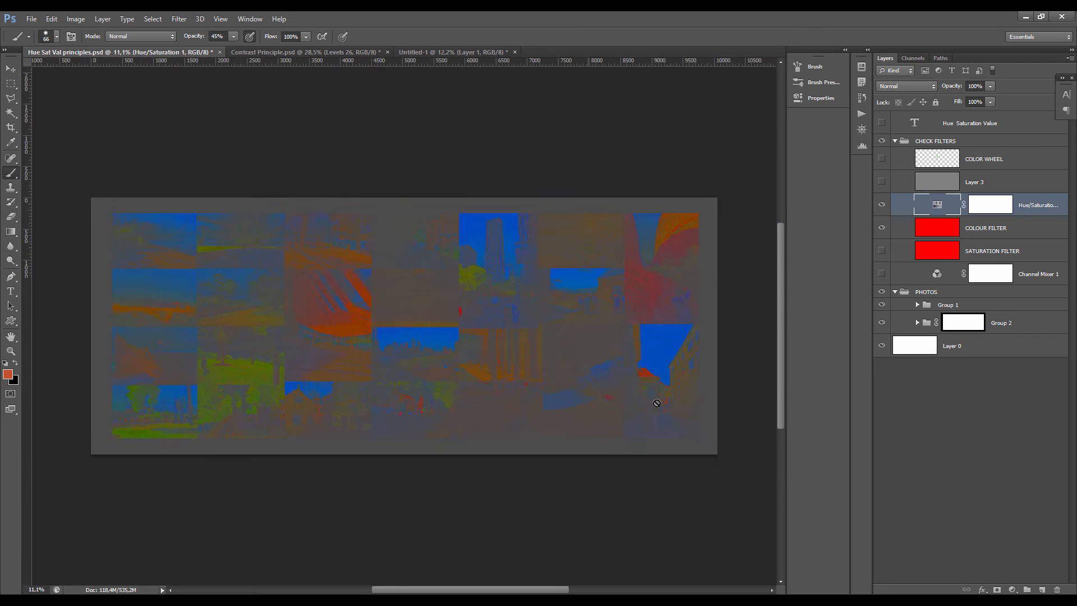
# - Compare the pigeon photo's original colours with its hue map by hiding and showing the CHECK FILTERS group
pyautogui.scroll(11, 653, 407)
pyautogui.scroll(2, 507, 406)
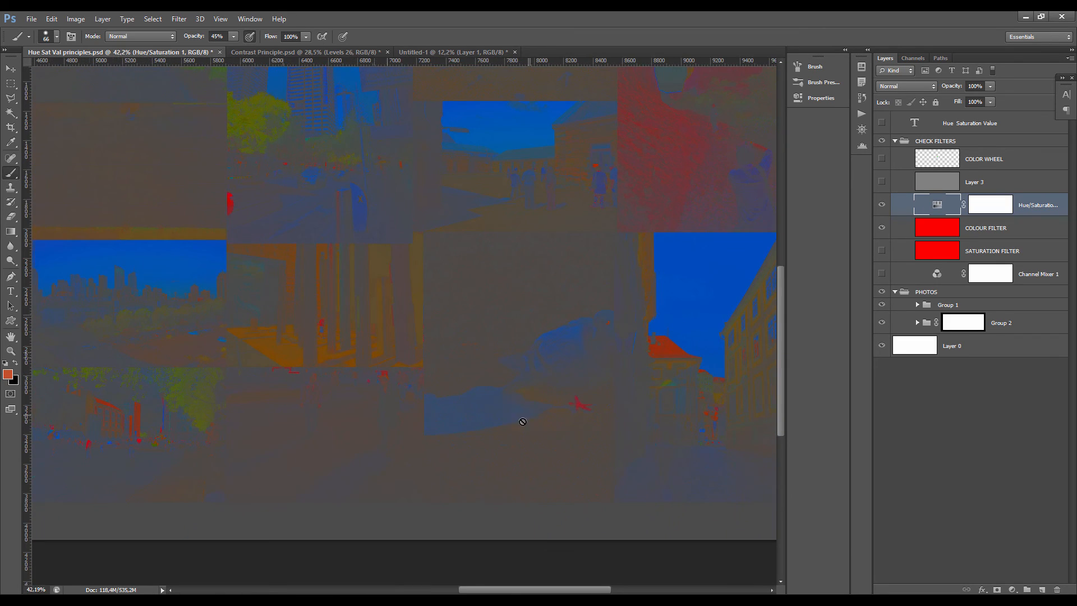
pyautogui.scroll(3, 474, 399)
pyautogui.click(882, 141)
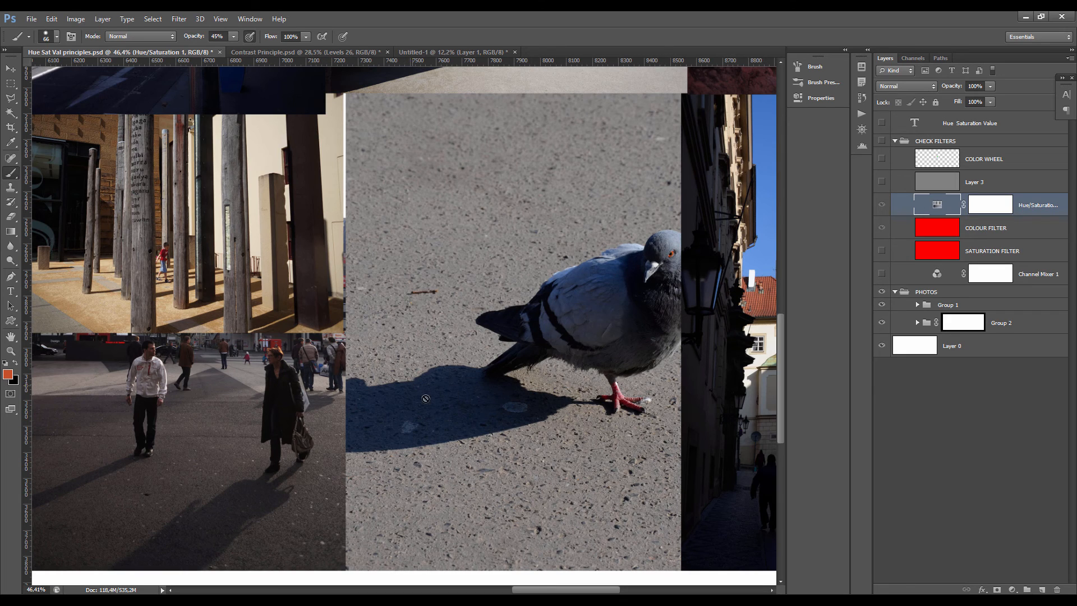
pyautogui.click(882, 140)
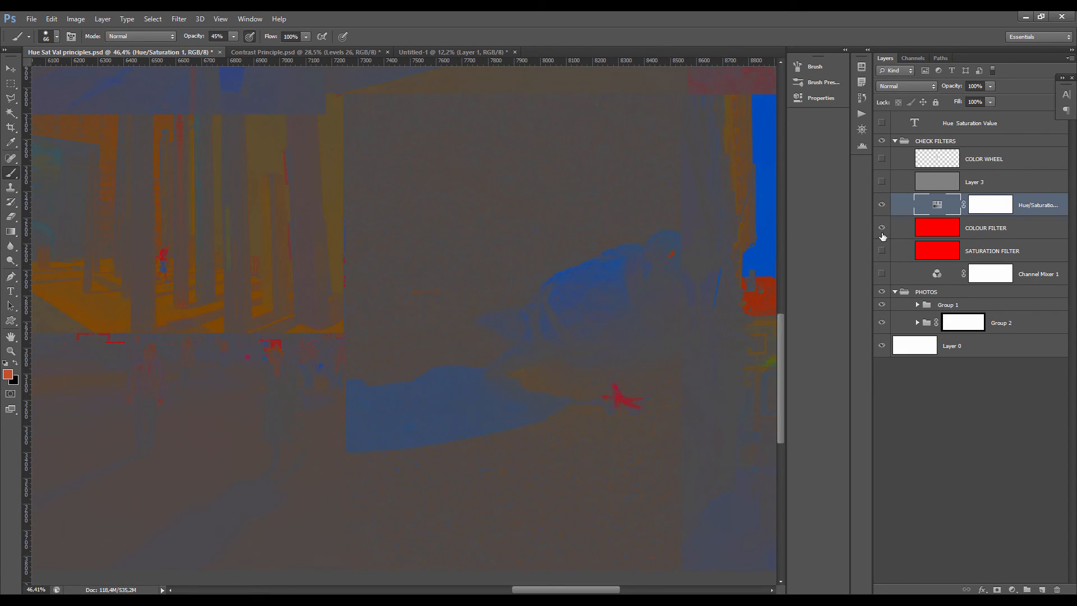
# - Check the pigeon photo's saturation map with the SATURATION FILTER layer, toggling the Hue/Saturation boost, and hide the SATURATION FILTER layer again
pyautogui.click(881, 250)
pyautogui.click(881, 205)
pyautogui.click(882, 204)
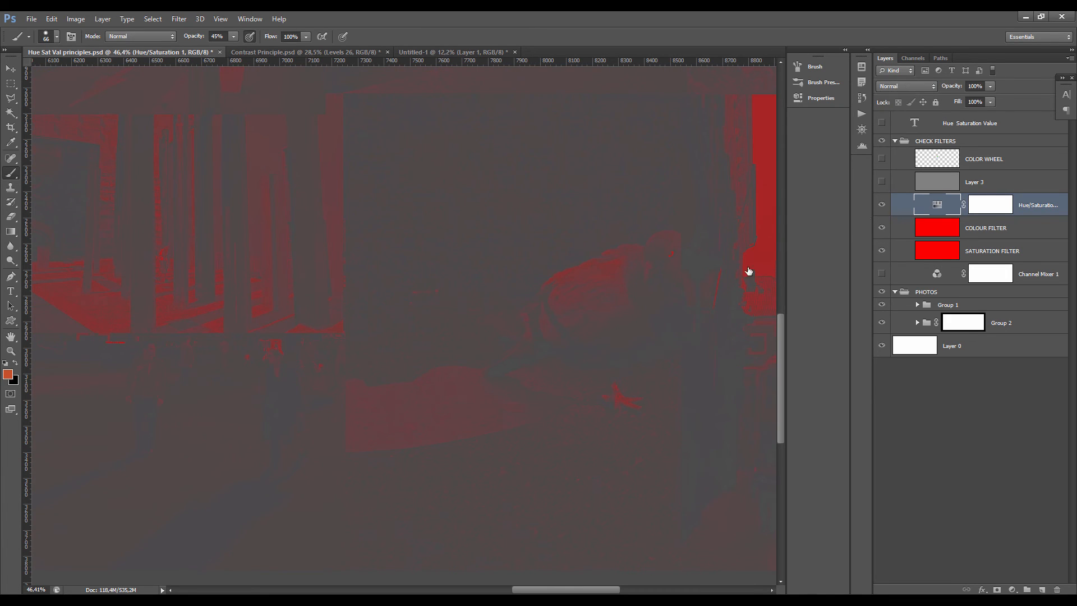
pyautogui.click(882, 228)
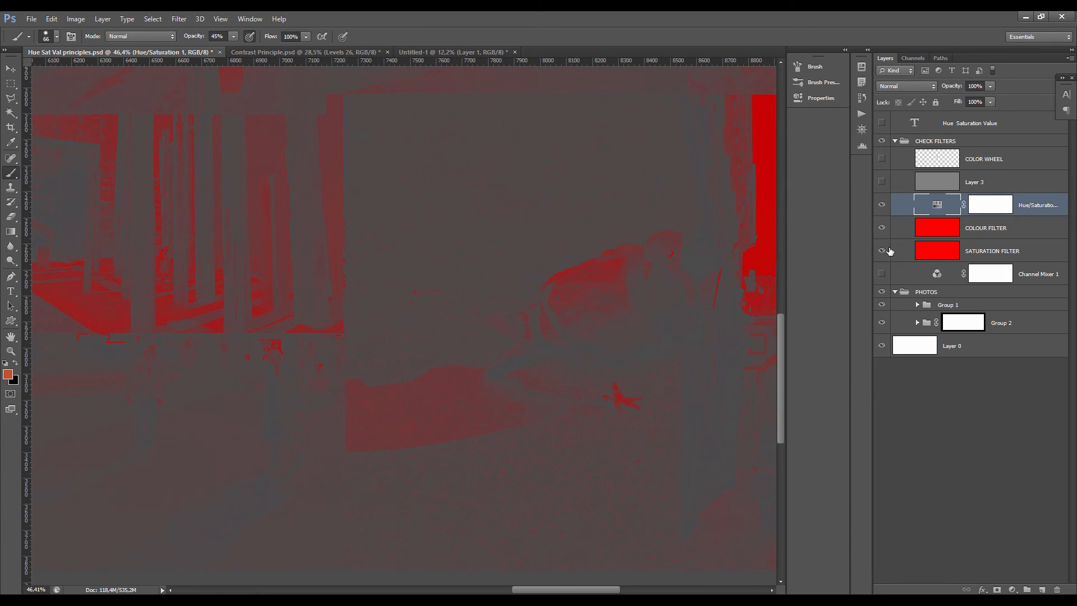
pyautogui.click(881, 250)
# - Compare the original colours of the pigeon and narrow street photos with their hue map, leaving the CHECK FILTERS group hidden
pyautogui.scroll(-1, 484, 411)
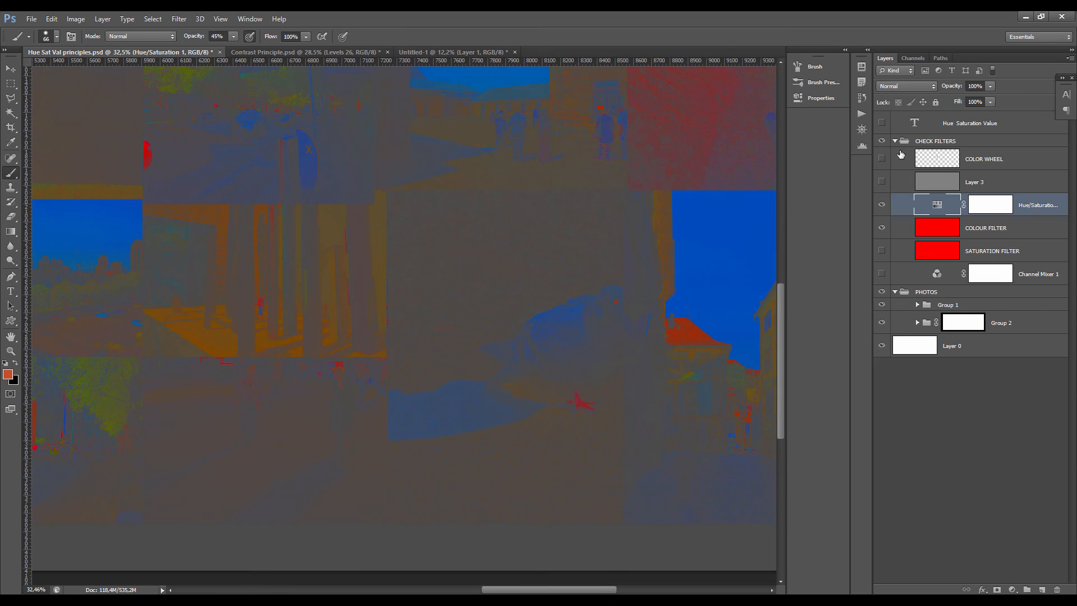
pyautogui.click(882, 141)
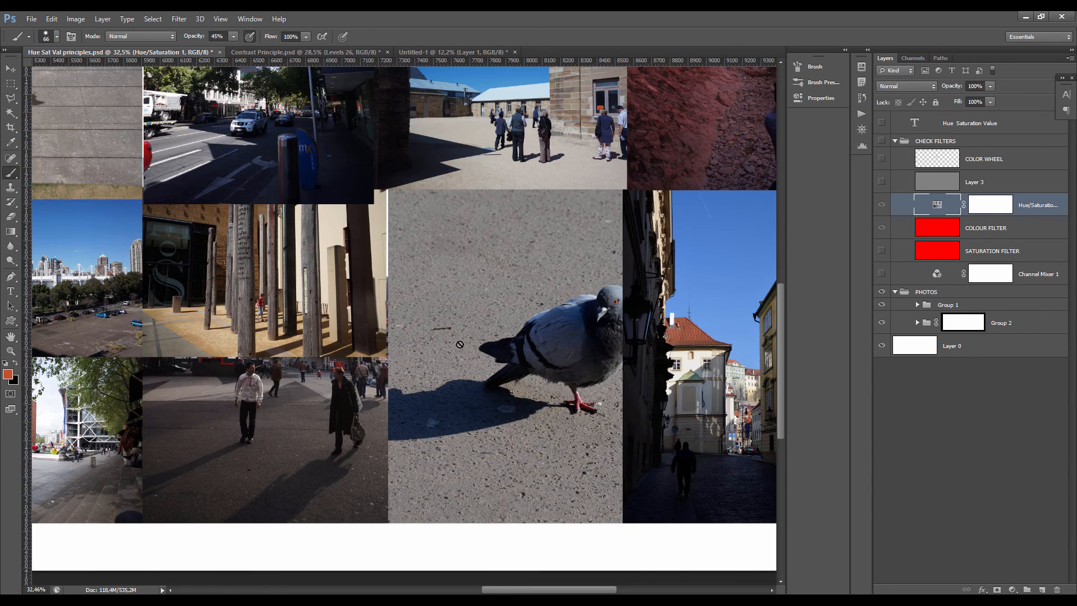
pyautogui.scroll(-3, 508, 367)
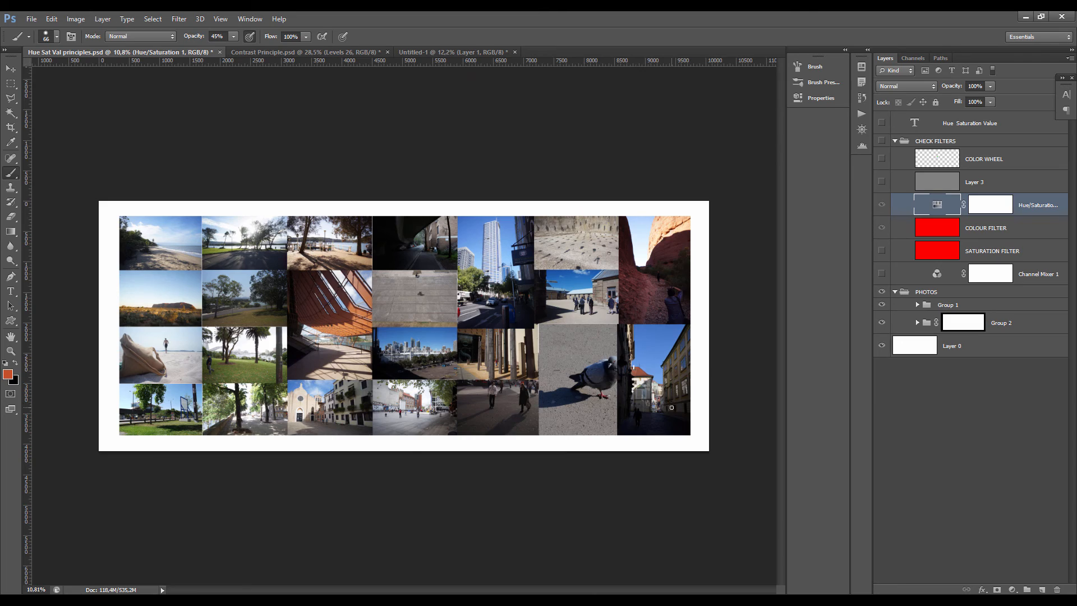
pyautogui.scroll(3, 666, 401)
pyautogui.scroll(-1, 673, 396)
pyautogui.scroll(2, 581, 364)
pyautogui.scroll(-1, 457, 314)
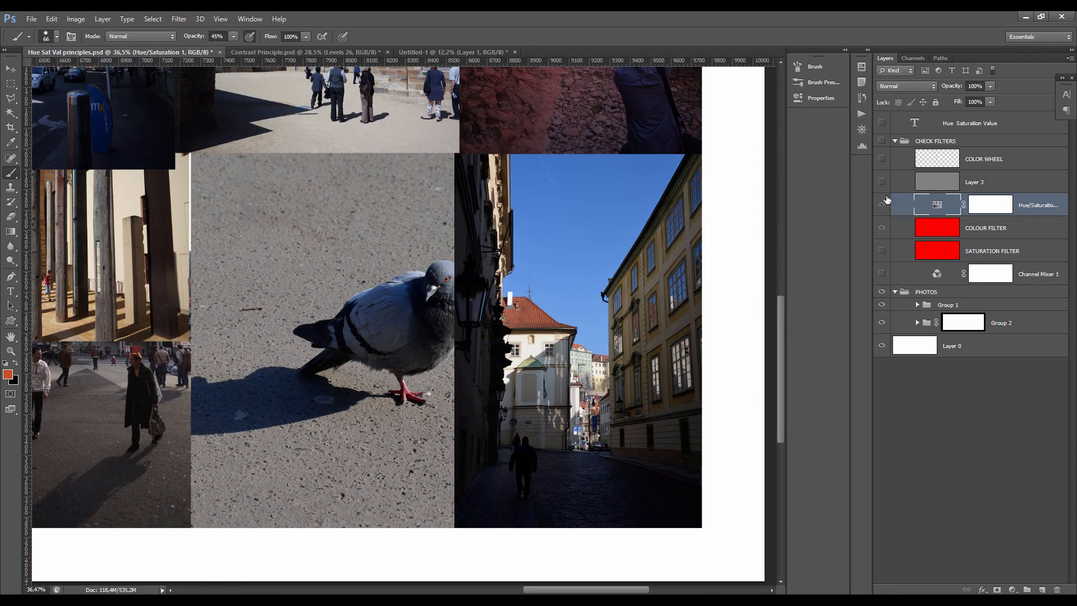
pyautogui.click(881, 141)
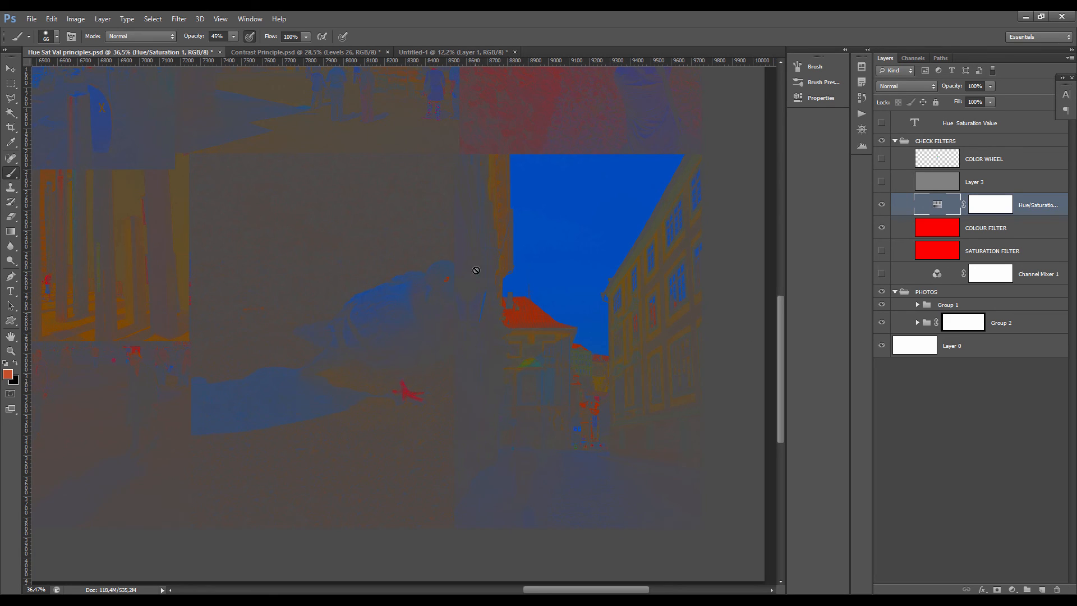
pyautogui.click(883, 143)
# - Examine the shadows that the people cast on the sandy ground in the original sandstone courtyard photo
pyautogui.scroll(-5, 541, 366)
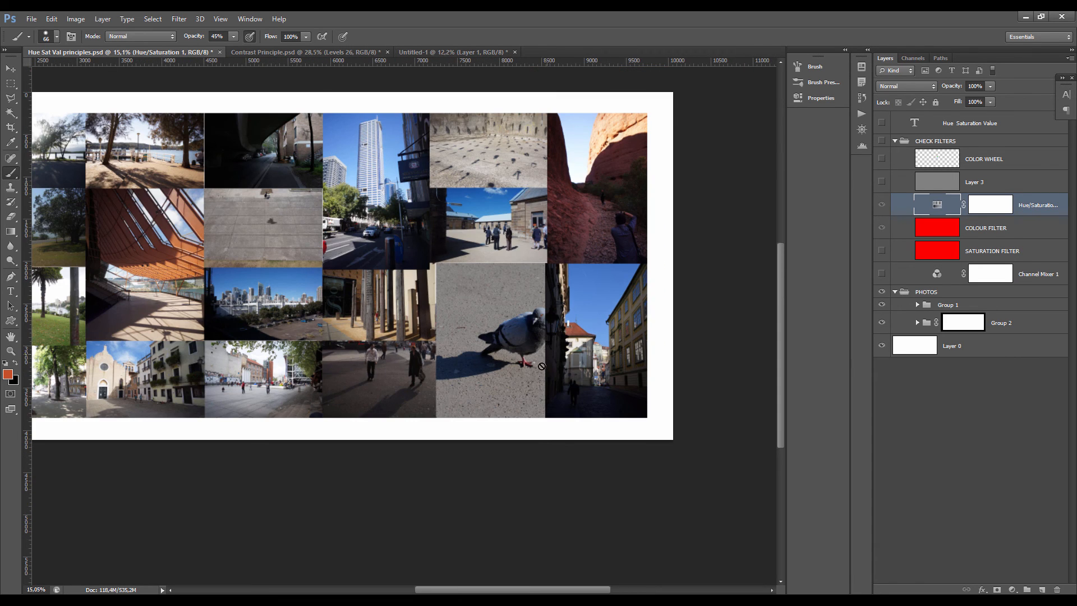
pyautogui.scroll(-2, 542, 366)
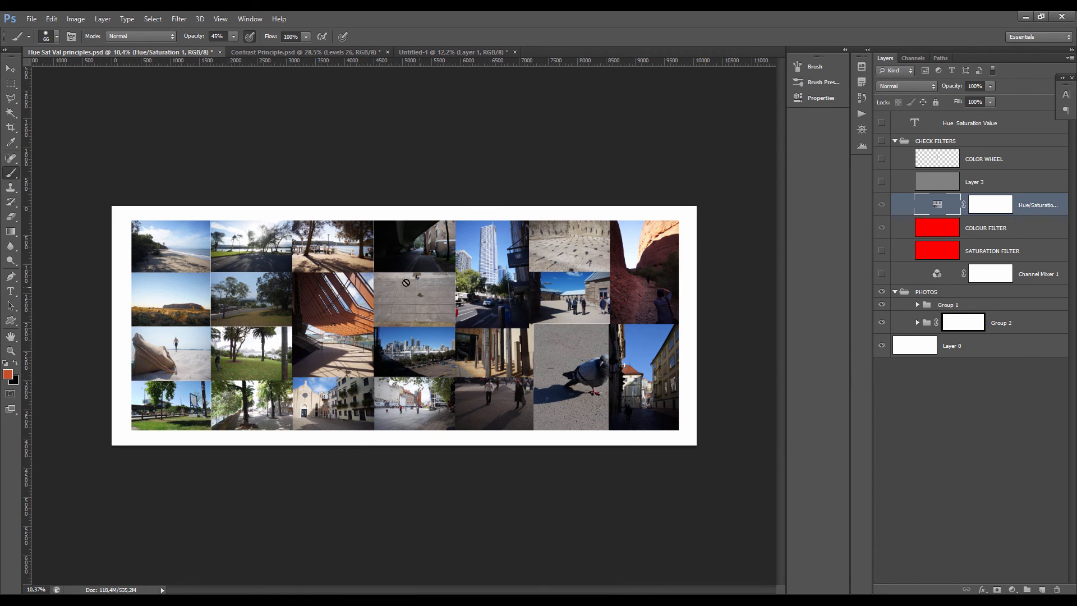
pyautogui.scroll(2, 612, 333)
pyautogui.scroll(4, 594, 314)
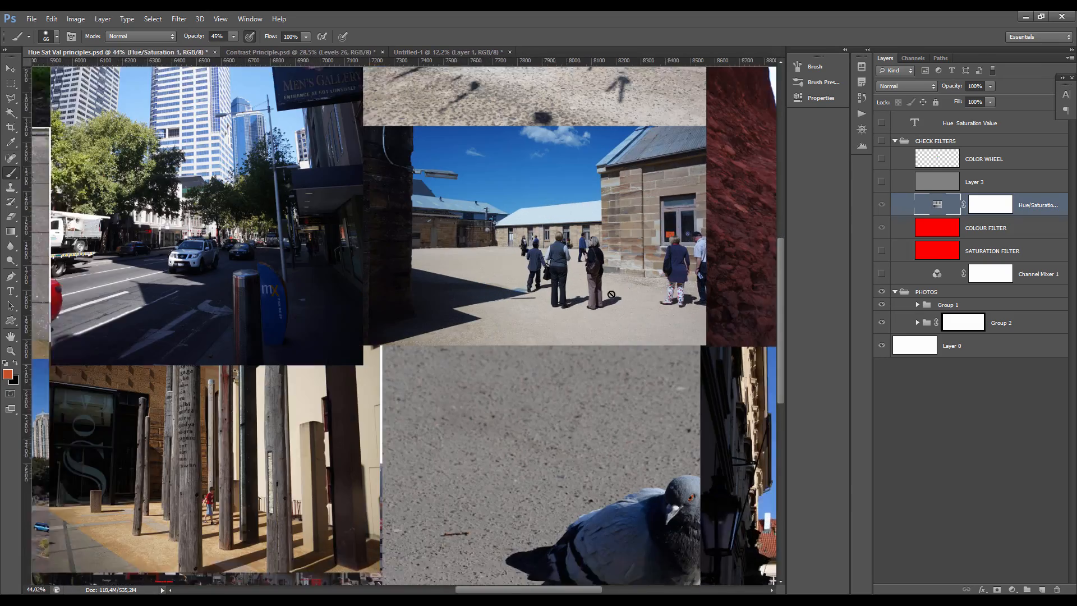
pyautogui.scroll(1, 611, 294)
pyautogui.scroll(2, 611, 292)
pyautogui.scroll(2, 611, 289)
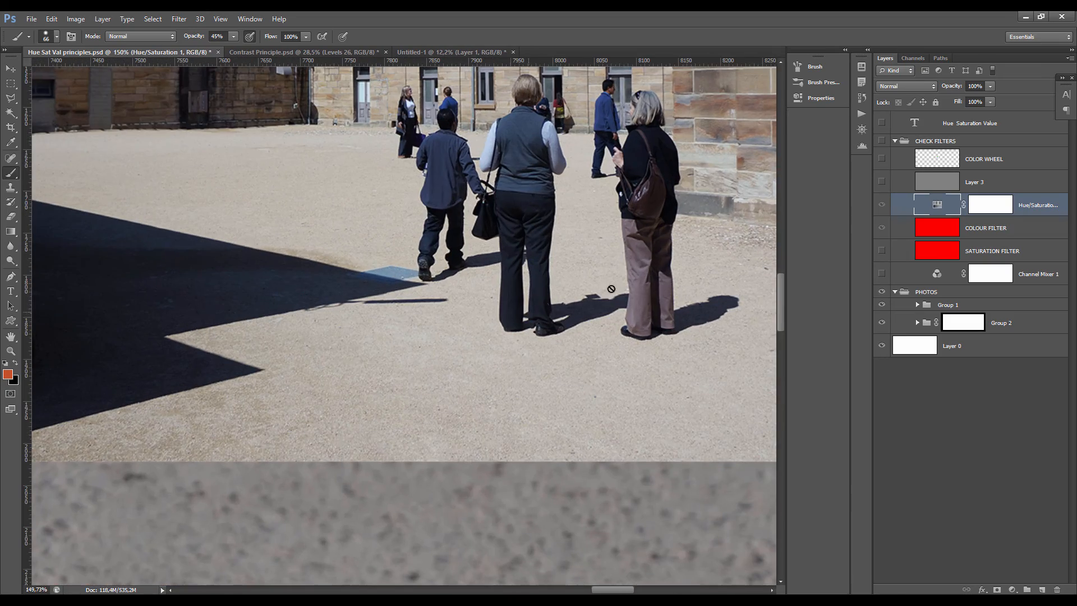
pyautogui.scroll(-1, 528, 314)
pyautogui.scroll(2, 524, 316)
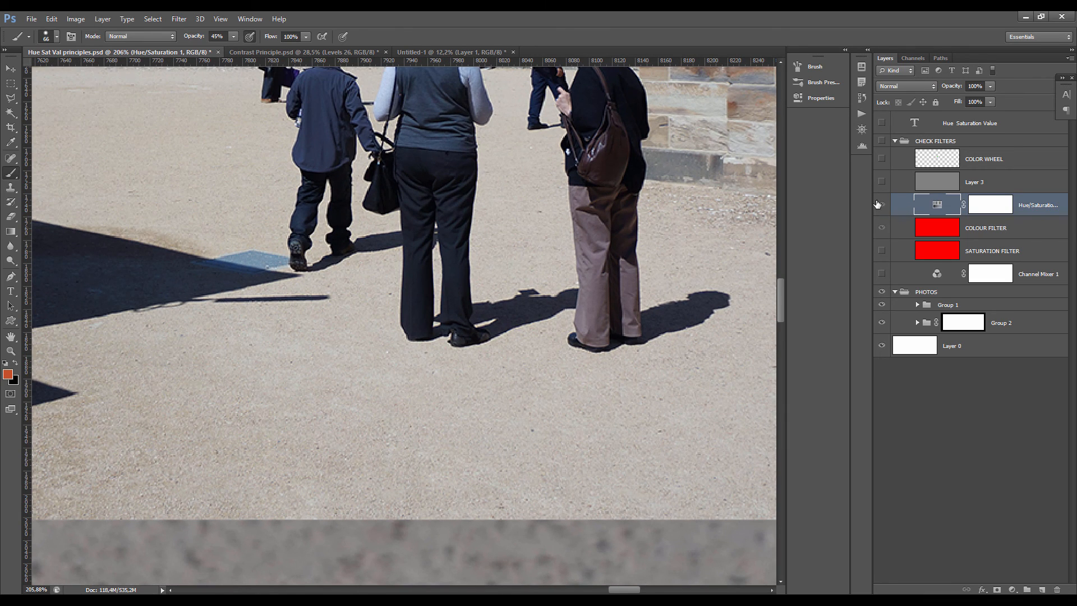
# - Show the CHECK FILTERS group with its SATURATION FILTER layer, and compare the roofed terrace's saturation map with the original photo
pyautogui.click(882, 251)
pyautogui.scroll(-10, 461, 331)
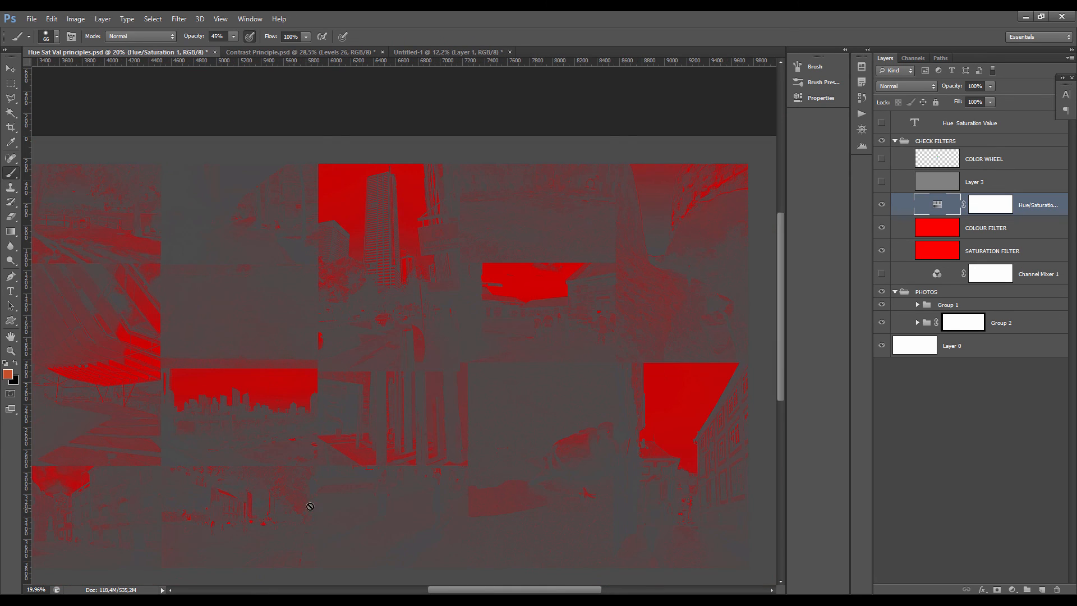
pyautogui.scroll(-2, 474, 452)
pyautogui.scroll(4, 423, 261)
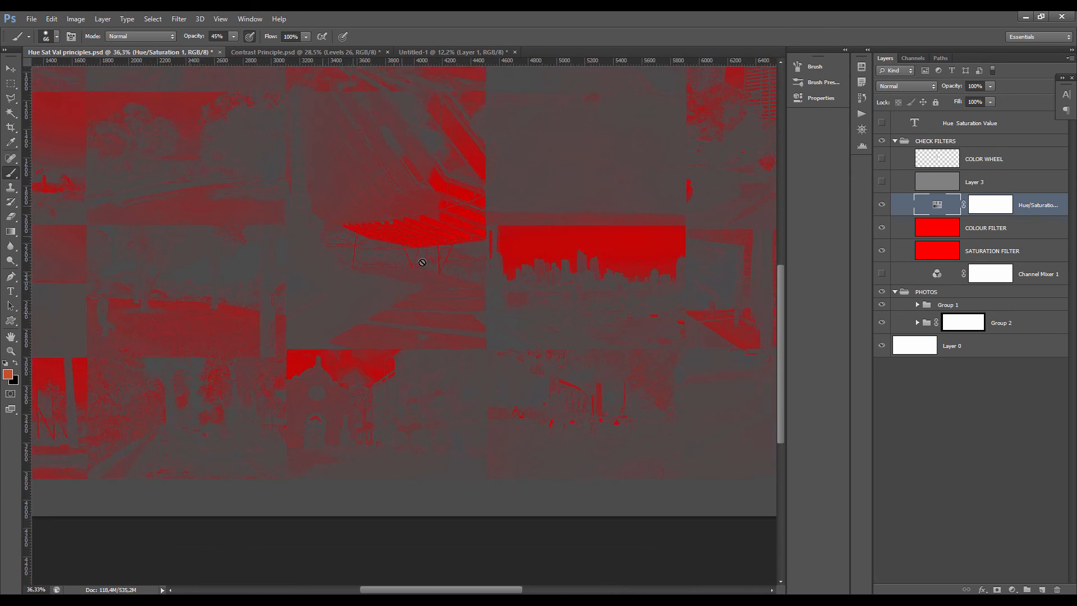
pyautogui.scroll(4, 422, 262)
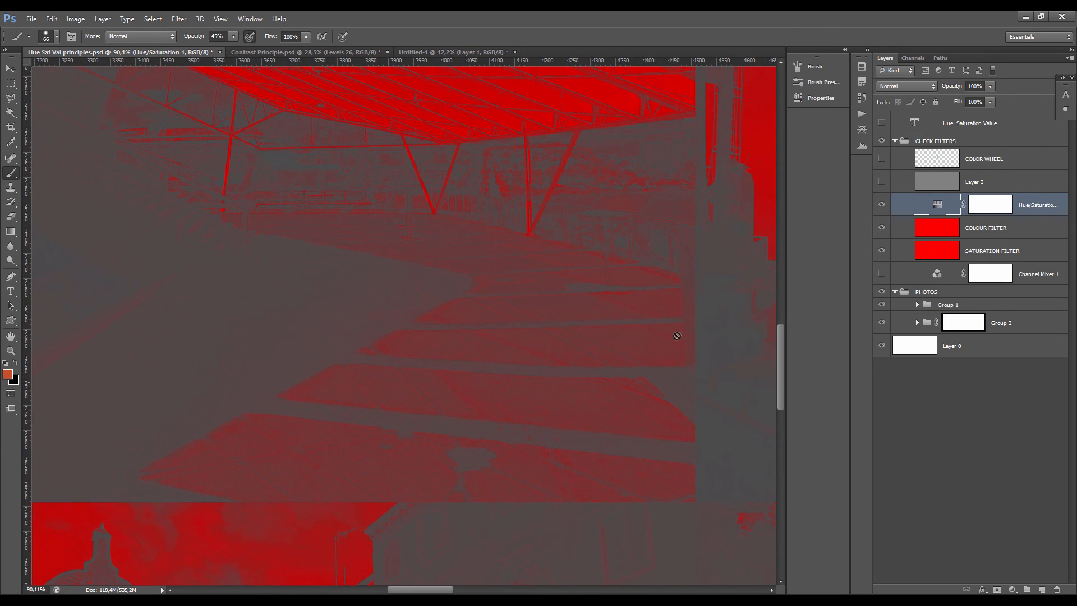
pyautogui.click(881, 141)
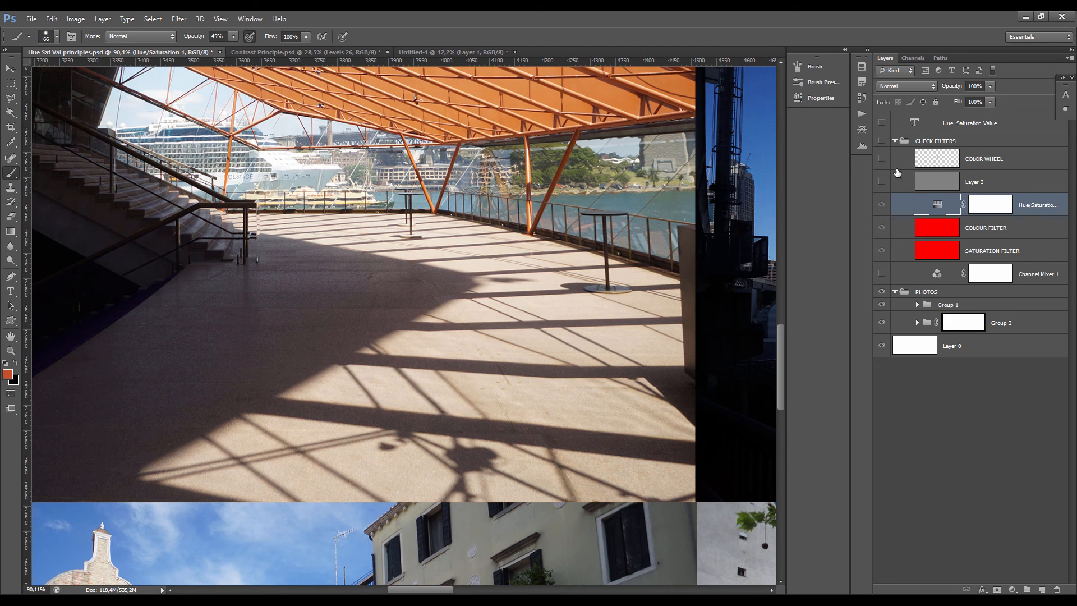
# - Show the CHECK FILTERS group, hide its SATURATION FILTER layer, and examine the hue map of the roofed terrace and the neighbouring photos
pyautogui.click(881, 140)
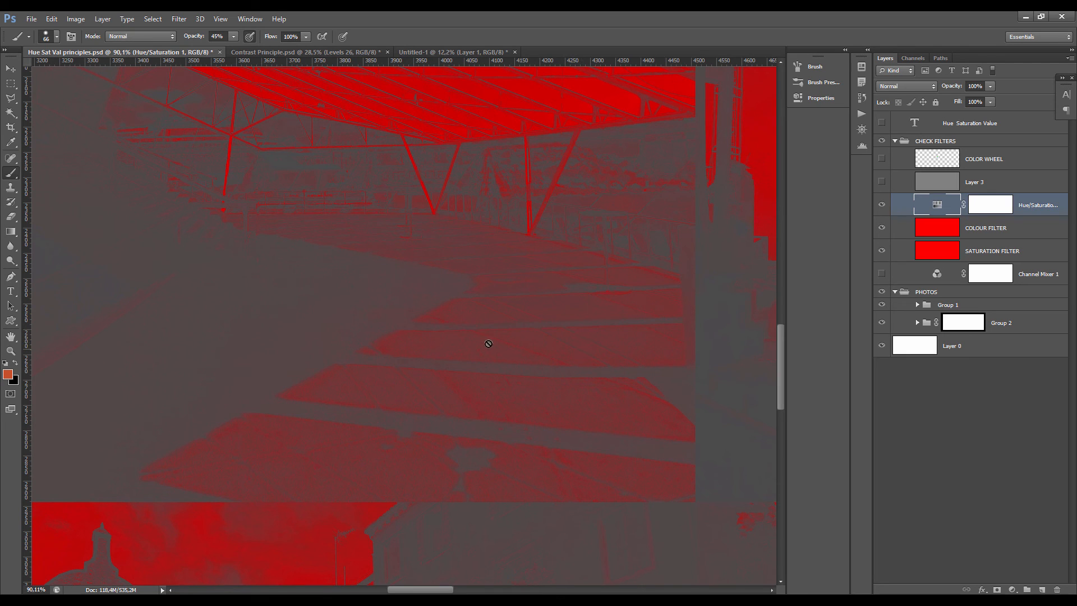
pyautogui.click(882, 251)
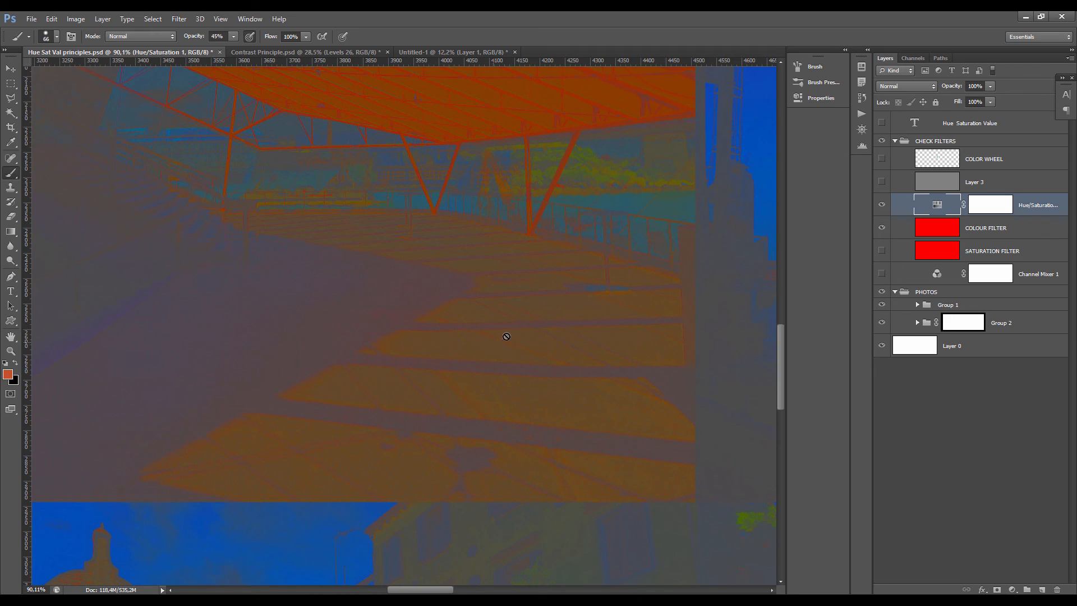
pyautogui.scroll(-5, 506, 336)
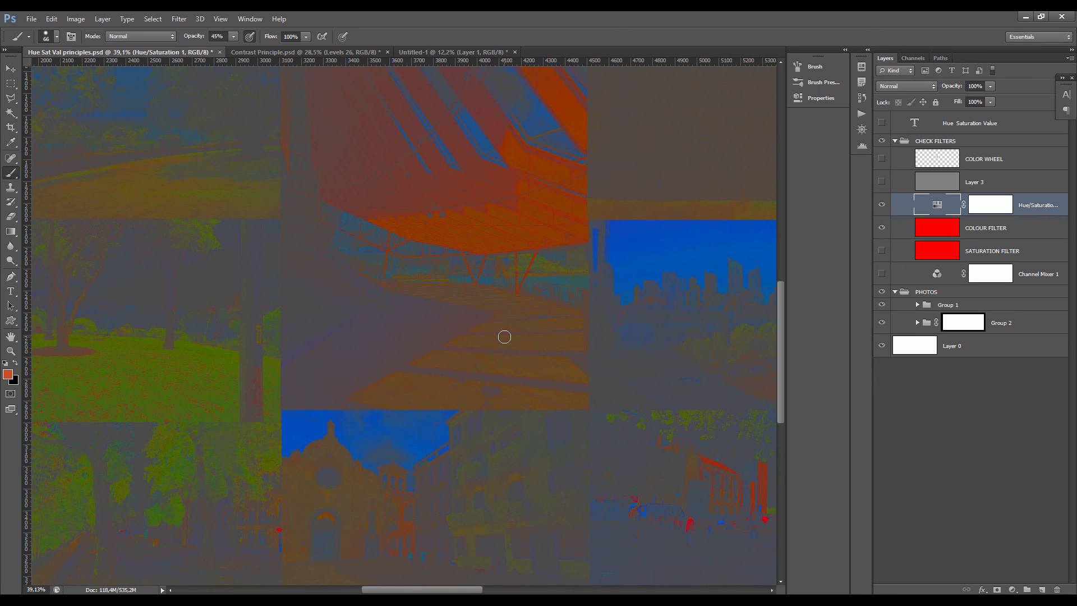
pyautogui.scroll(-4, 504, 336)
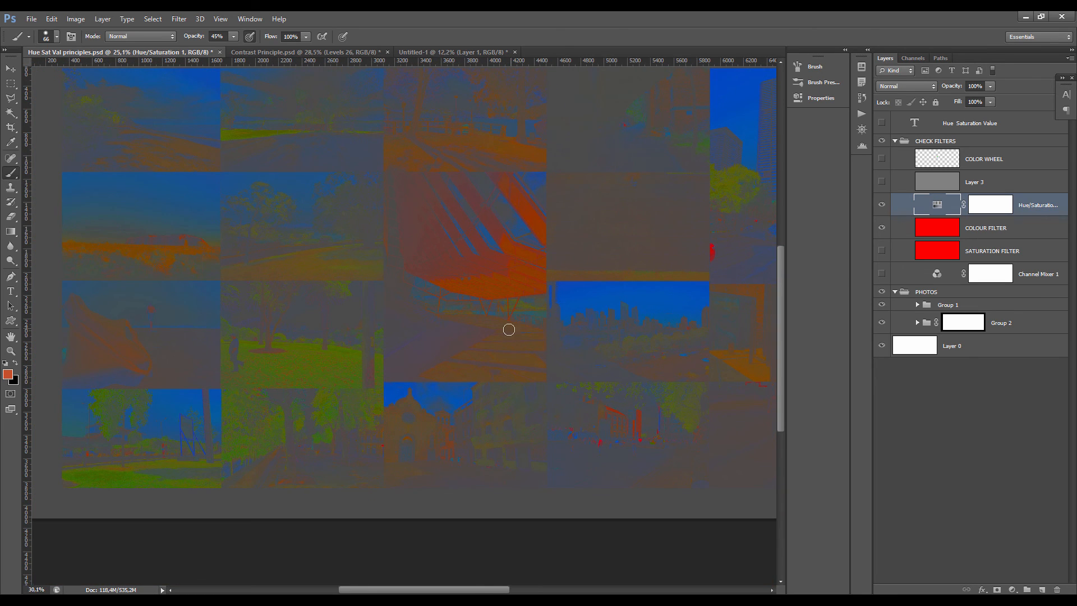
pyautogui.scroll(4, 507, 327)
pyautogui.scroll(-4, 500, 308)
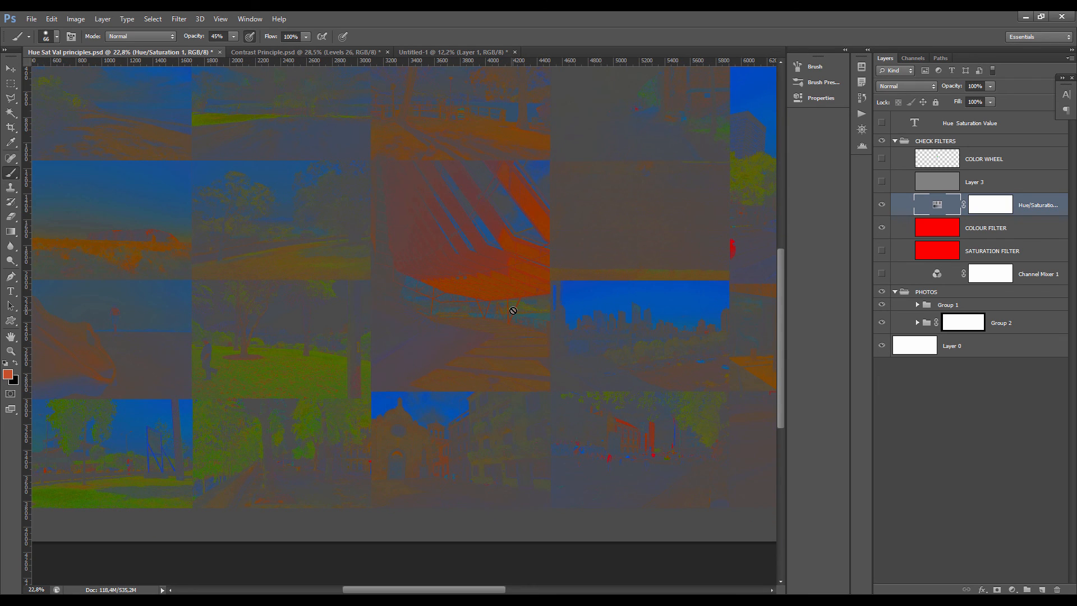
pyautogui.scroll(-7, 360, 358)
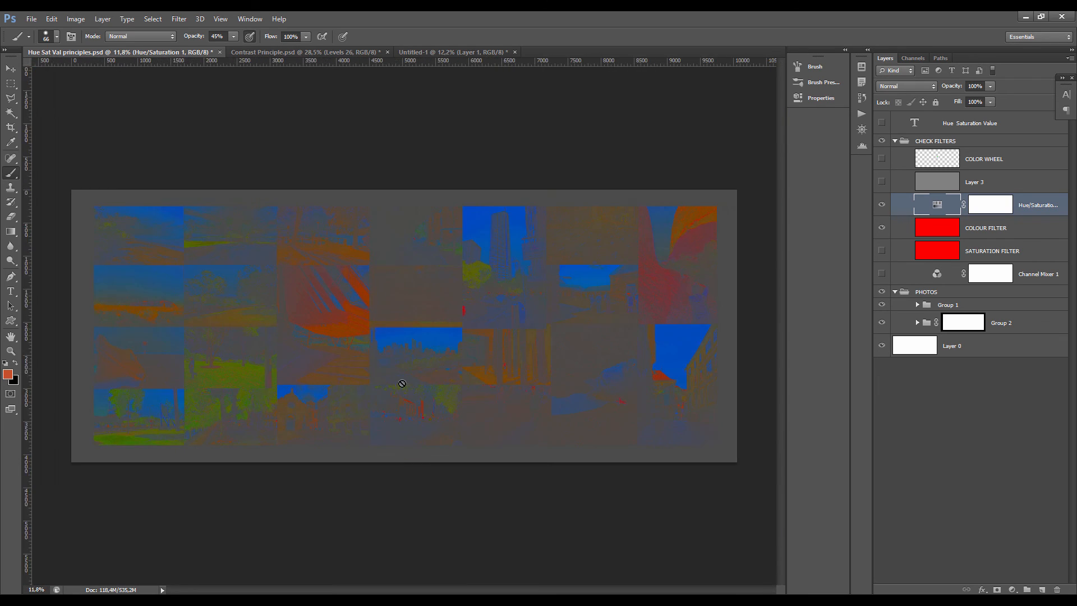
# - Compare the roofed terrace's saturation map with its hue map using the SATURATION FILTER layer, leaving that layer hidden
pyautogui.scroll(4, 403, 362)
pyautogui.click(881, 251)
pyautogui.scroll(5, 543, 231)
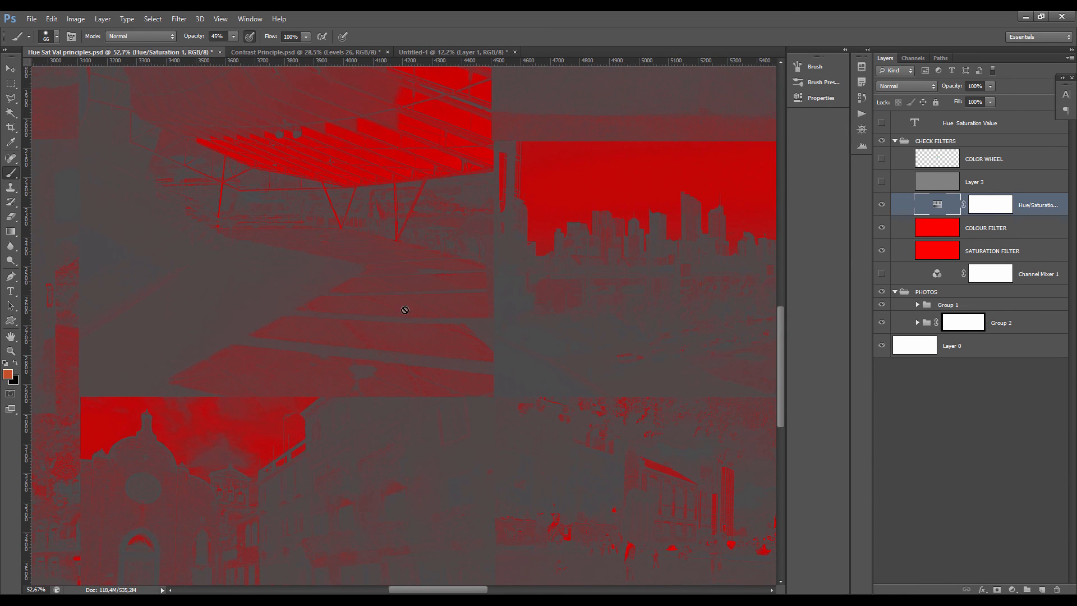
pyautogui.click(881, 251)
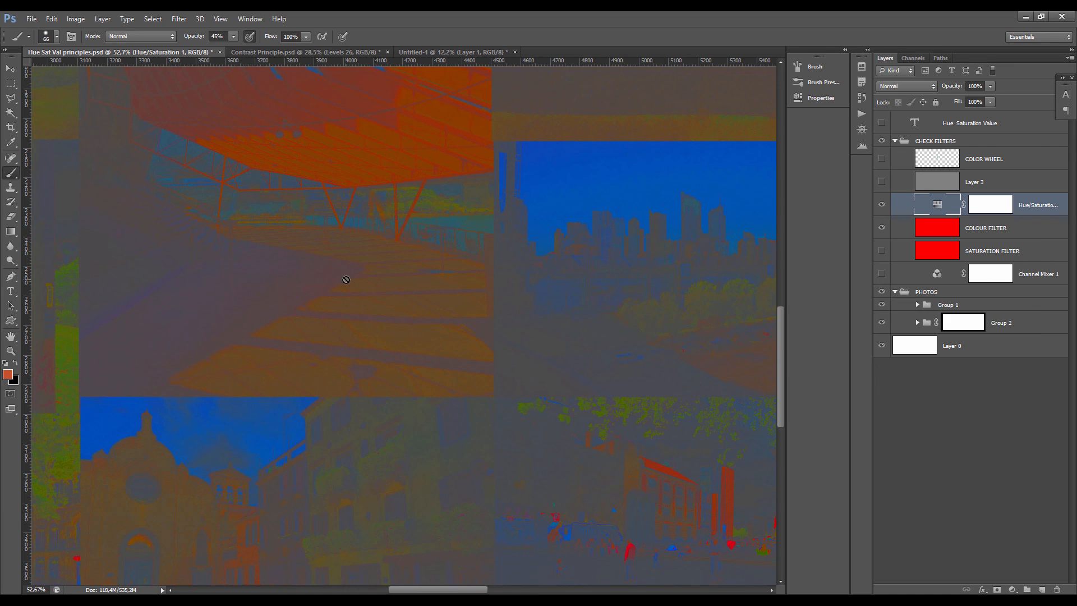
# - Review the hue map across the entire sheet of reference photos to compare their overall colour contrast
pyautogui.scroll(-5, 419, 265)
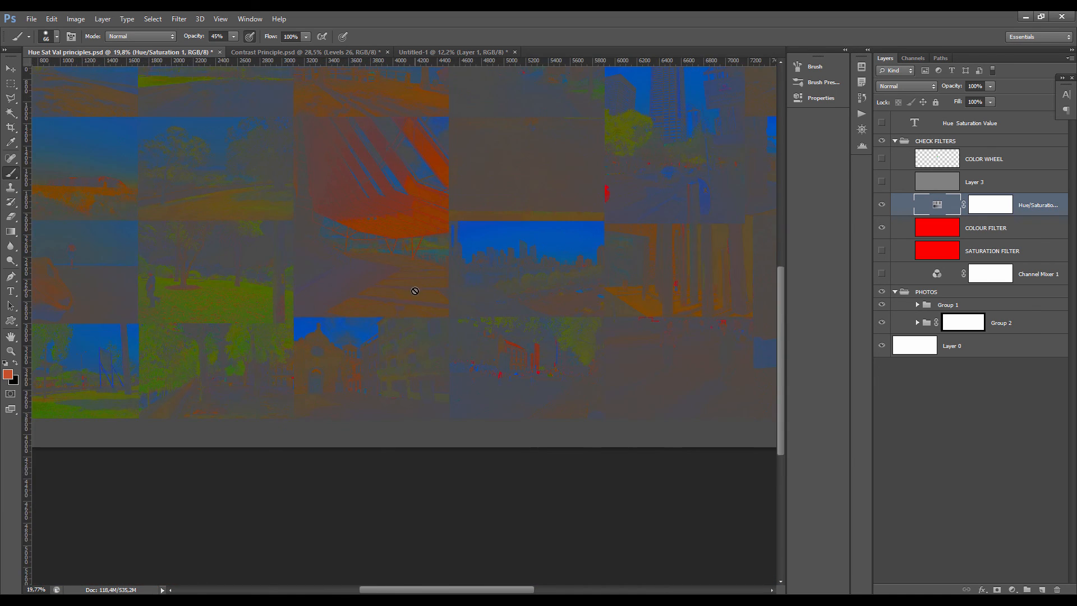
pyautogui.scroll(-3, 399, 356)
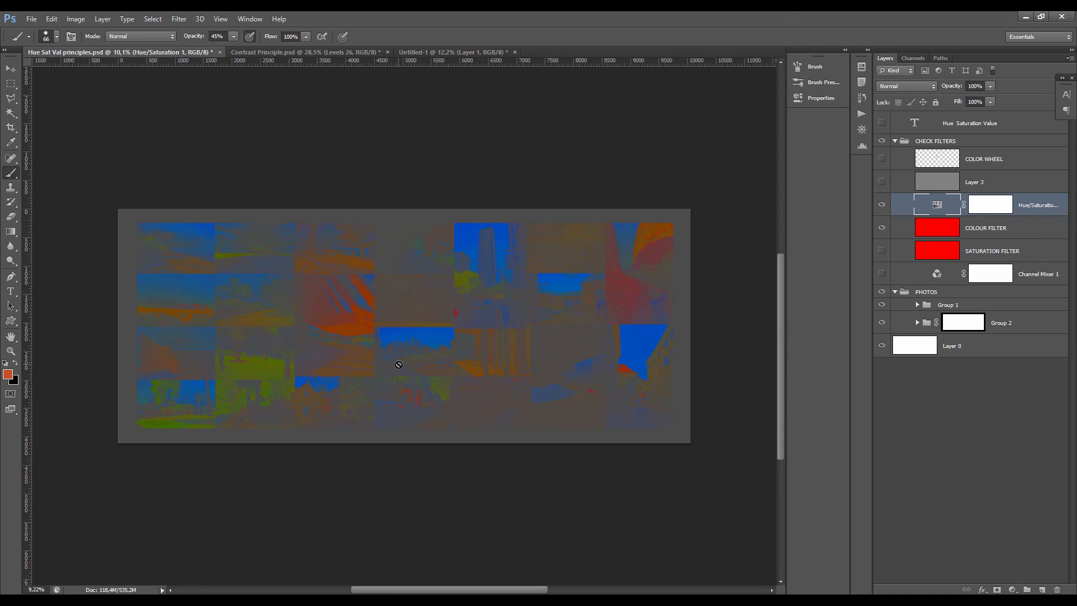
pyautogui.scroll(1, 398, 364)
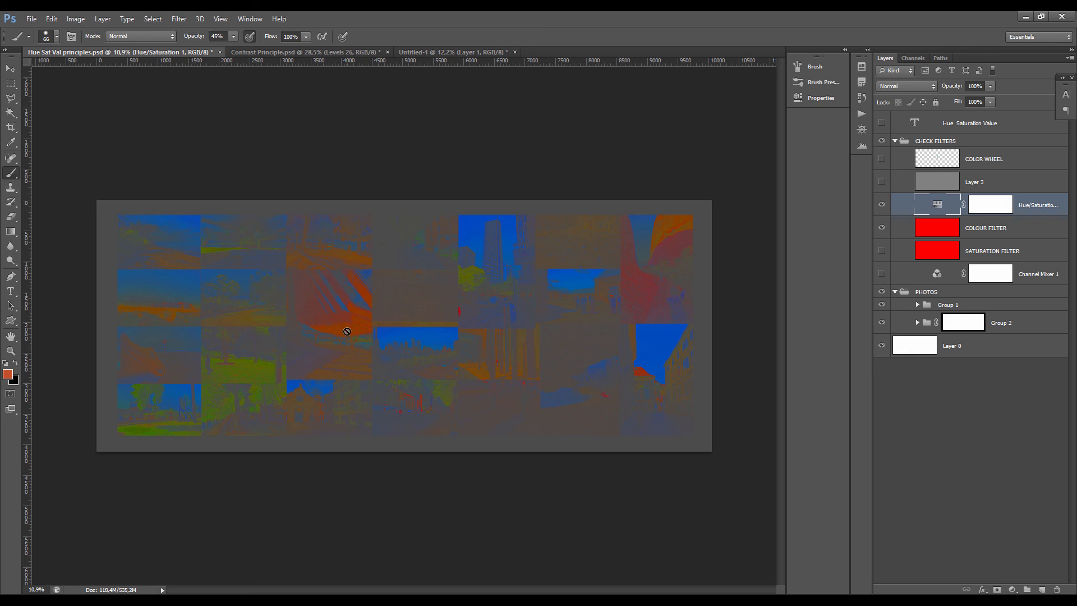
pyautogui.scroll(-2, 440, 320)
pyautogui.scroll(3, 434, 320)
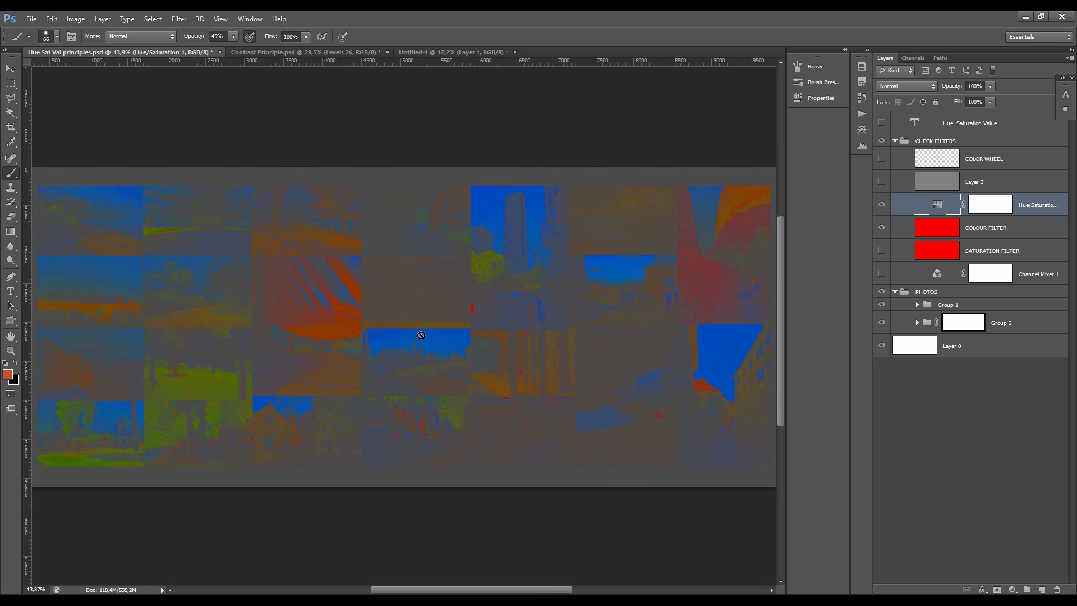
pyautogui.scroll(-1, 421, 337)
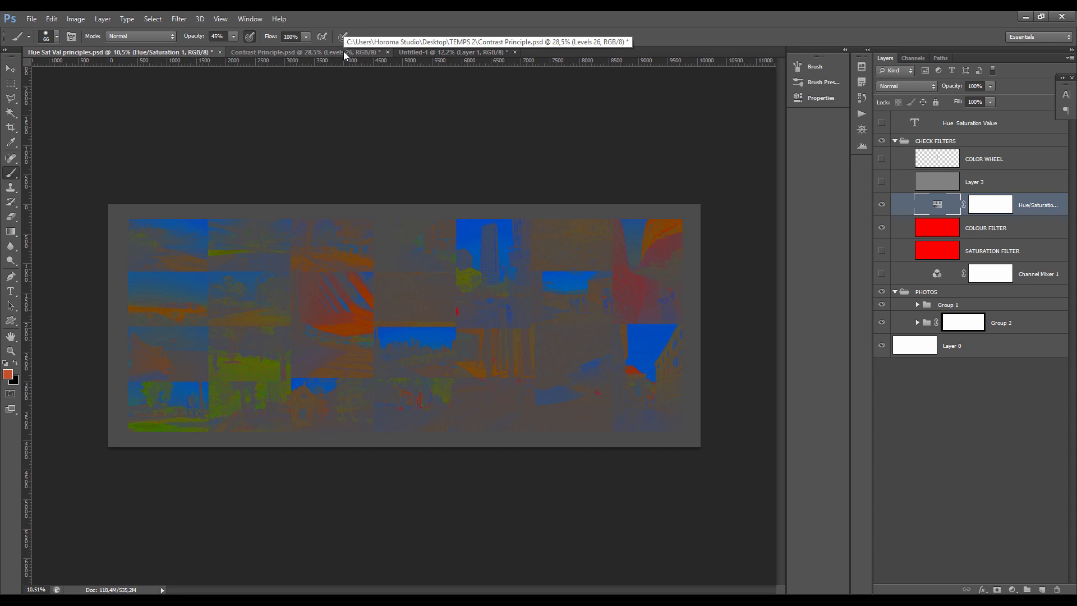
# - Look at the colour wheel document briefly and switch to the Contrast Principle.psd document
pyautogui.click(439, 53)
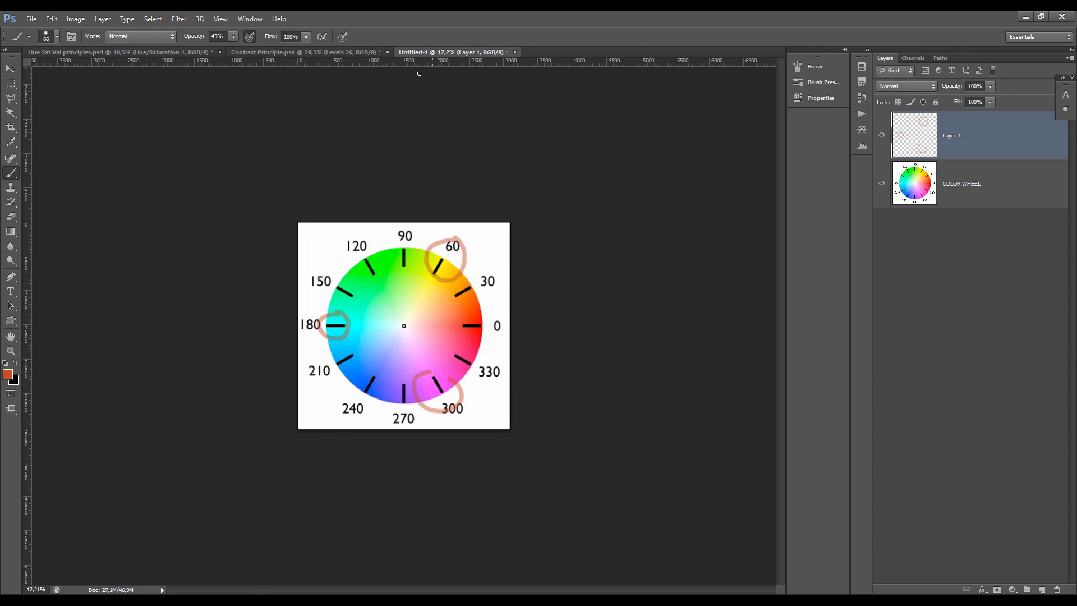
pyautogui.click(359, 54)
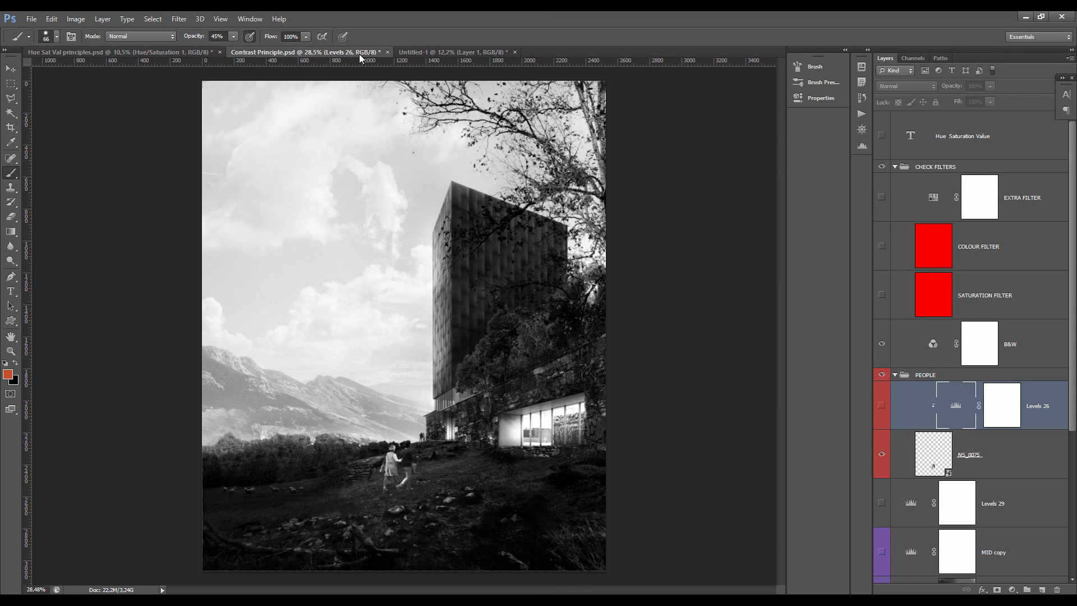